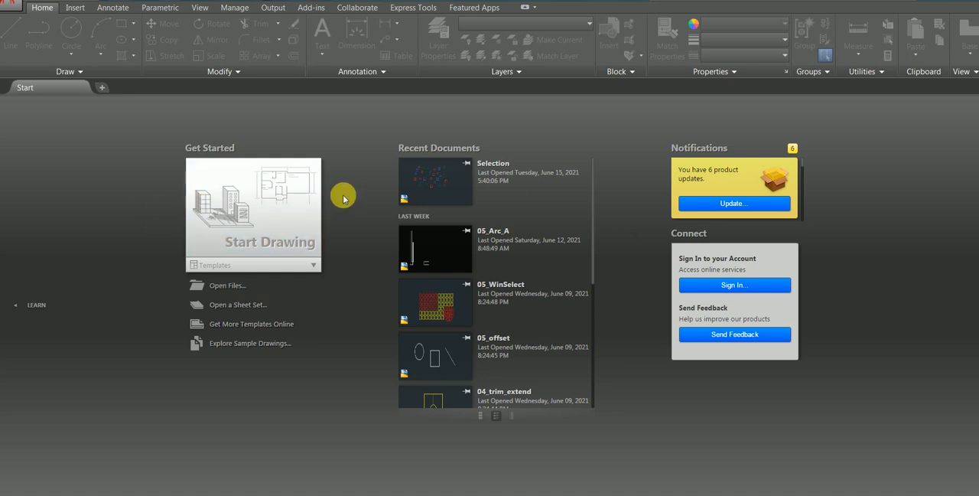
Start a new drawing and open its drawing units settings.
click(262, 207)
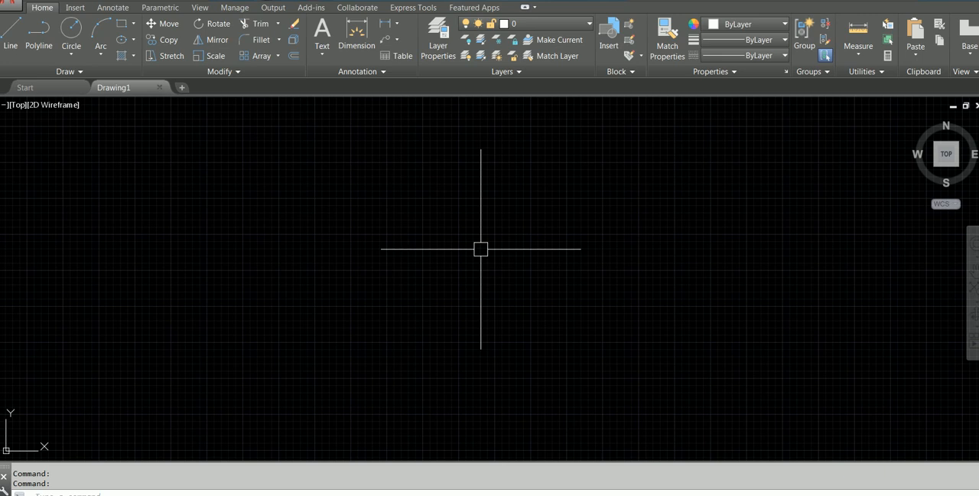
text(UNITS)
key(Return)
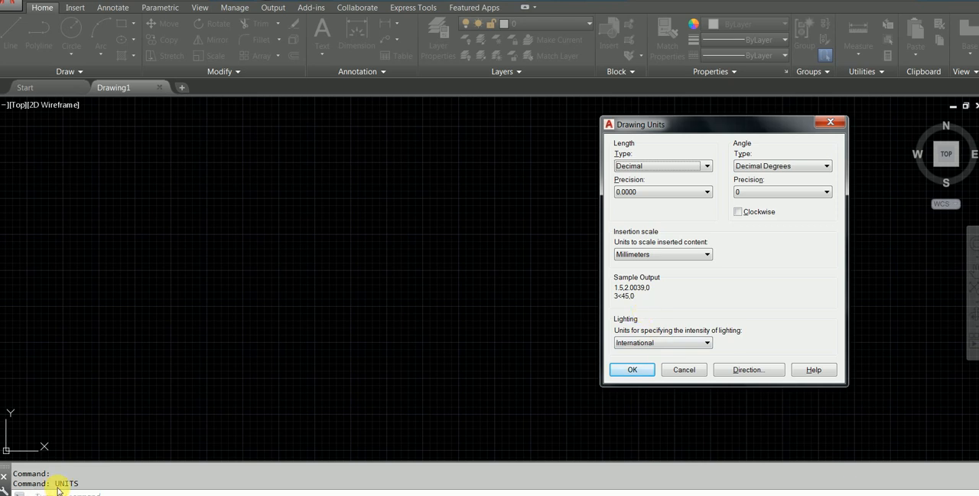
Switch to the Session 1 -AUTOCAD folder in Windows Explorer and open the Q8-LEVEL ALIEN PDF.
mouse_move(76, 493)
click(76, 474)
scroll(424, 186, up, 1)
scroll(425, 217, down, 1)
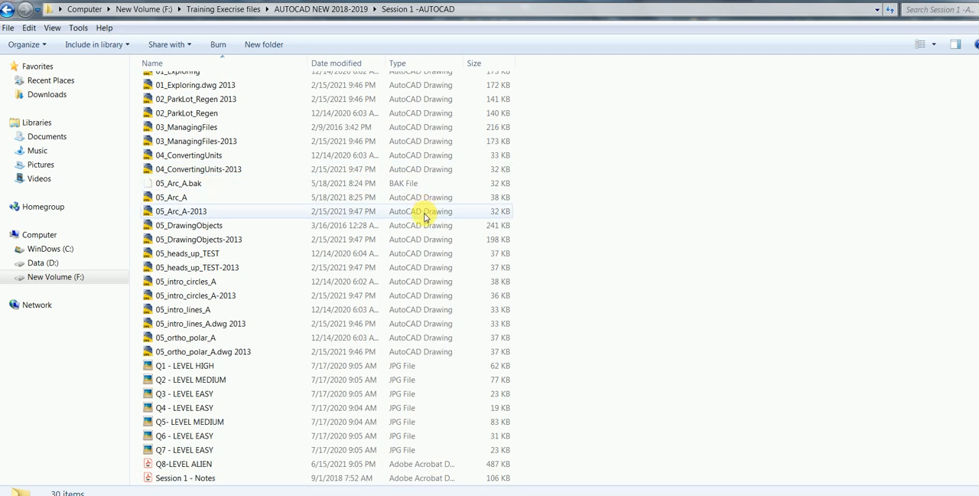
double_click(203, 464)
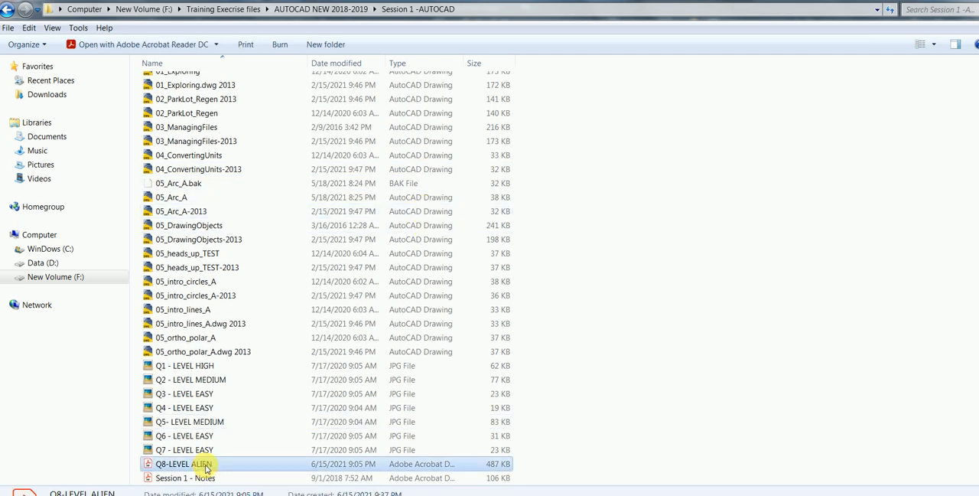
Rotate the floor plan page clockwise until it is in landscape orientation with upright dimension text.
scroll(453, 236, down, 3)
right_click(457, 201)
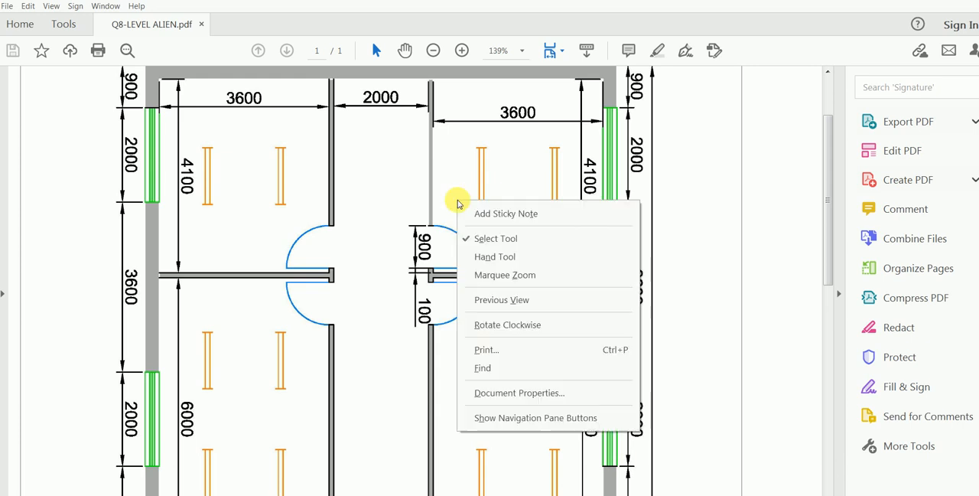
click(524, 325)
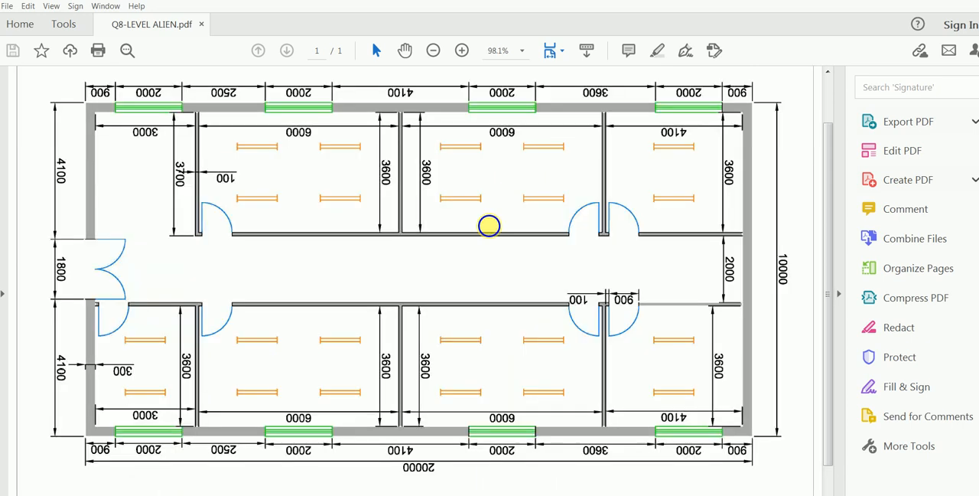
right_click(490, 227)
click(527, 351)
right_click(478, 289)
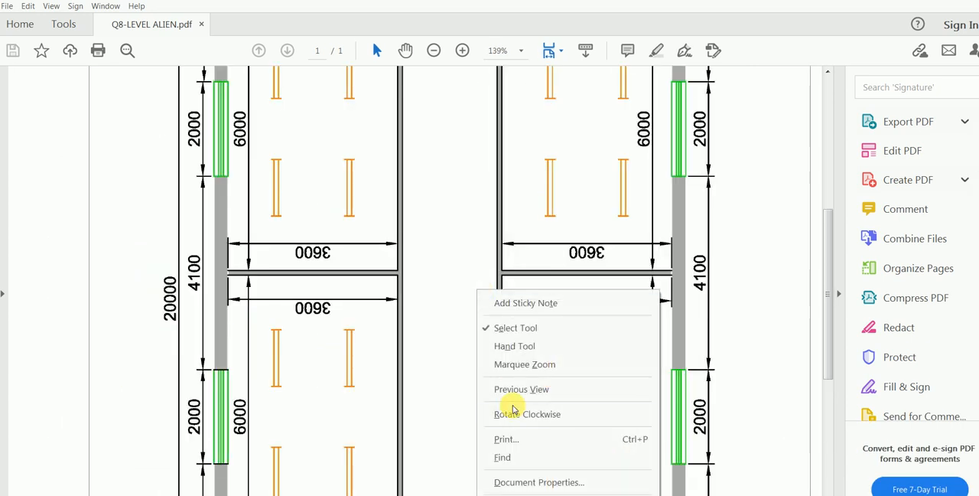
click(513, 413)
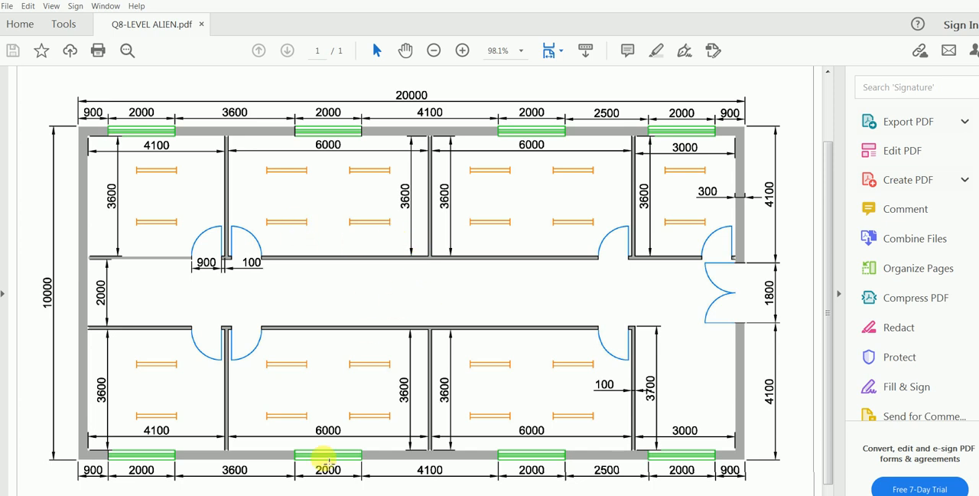
Switch back to AutoCAD and set the length precision of the drawing units to 0.
mouse_move(342, 495)
click(342, 452)
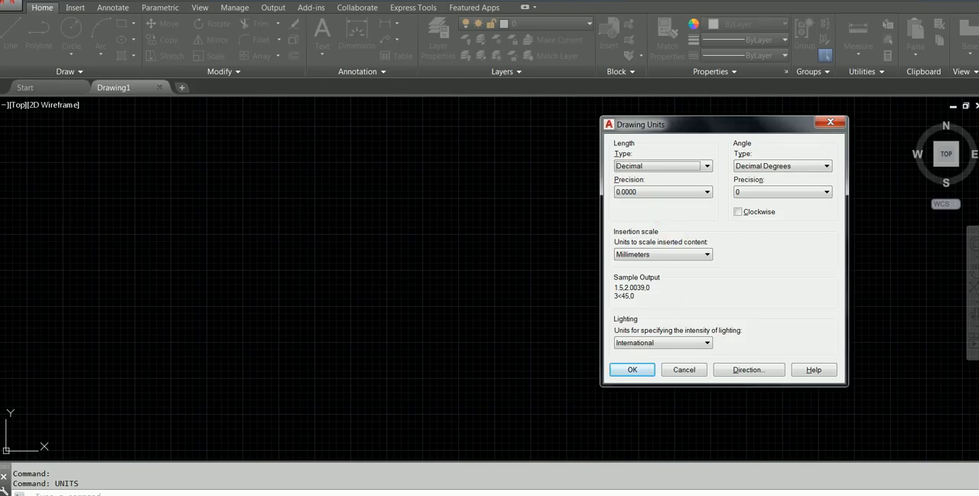
click(415, 494)
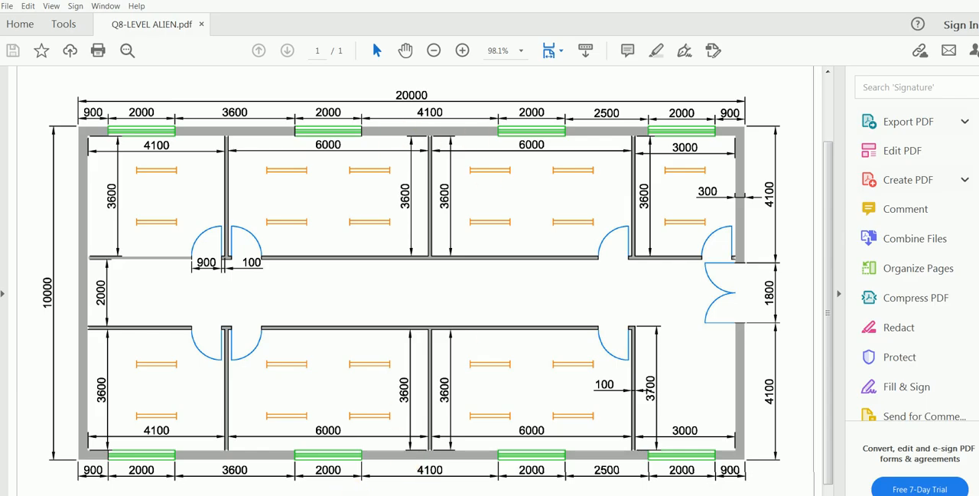
mouse_move(342, 495)
click(342, 451)
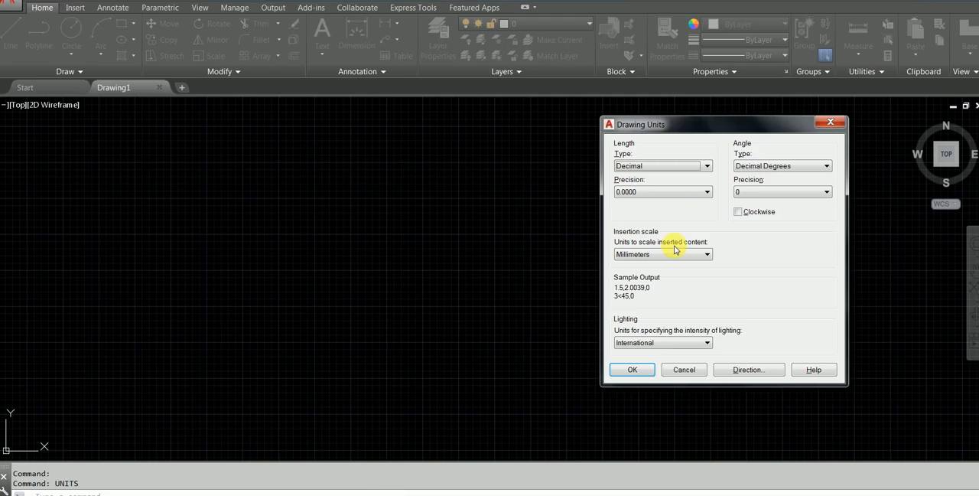
click(658, 192)
click(630, 202)
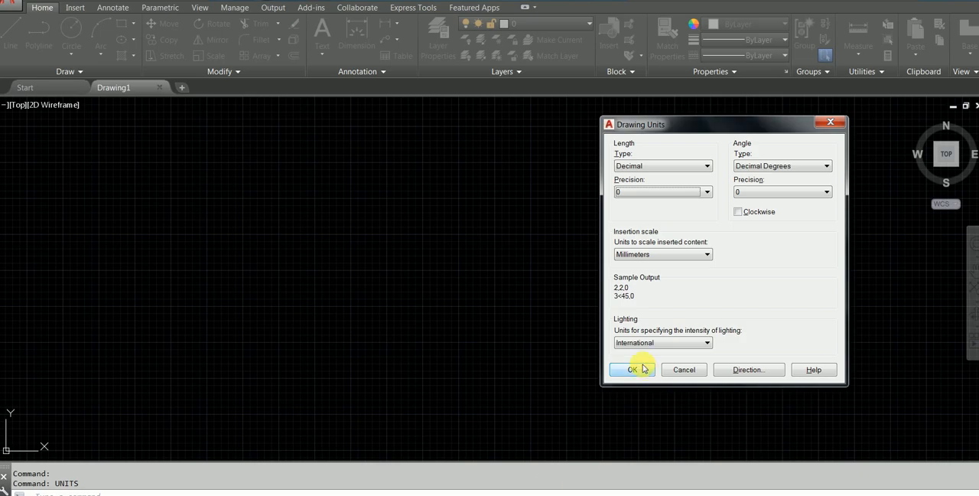
click(633, 370)
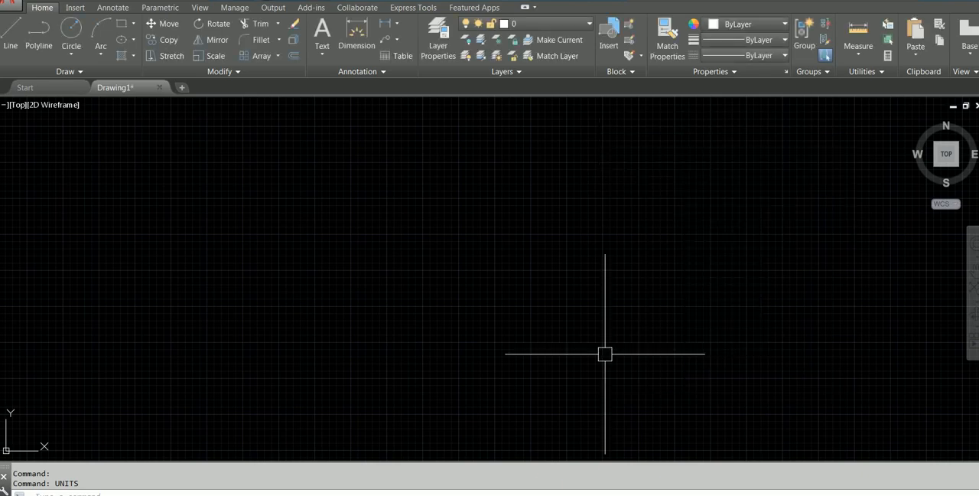
Switch to the Q8-LEVEL ALIEN PDF and review the floor plan's layout and dimensions.
mouse_move(451, 495)
click(452, 468)
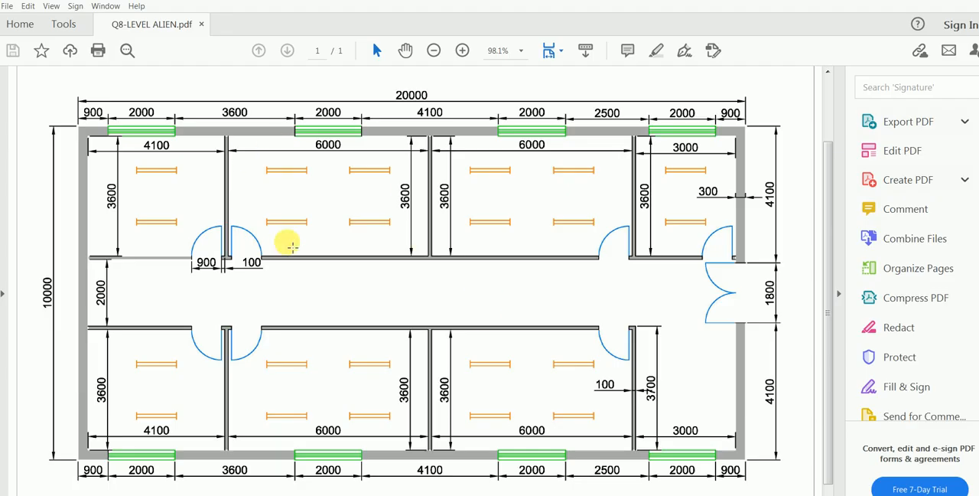
click(413, 495)
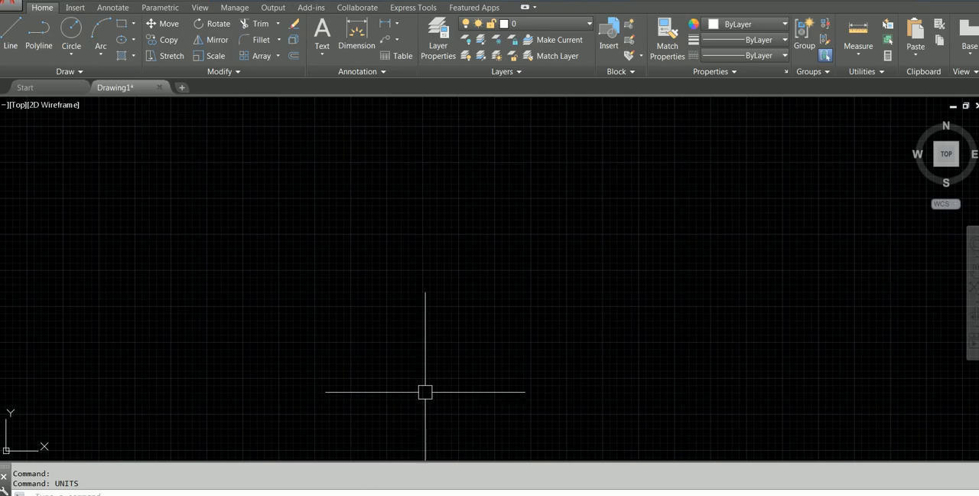
mouse_move(413, 494)
click(448, 463)
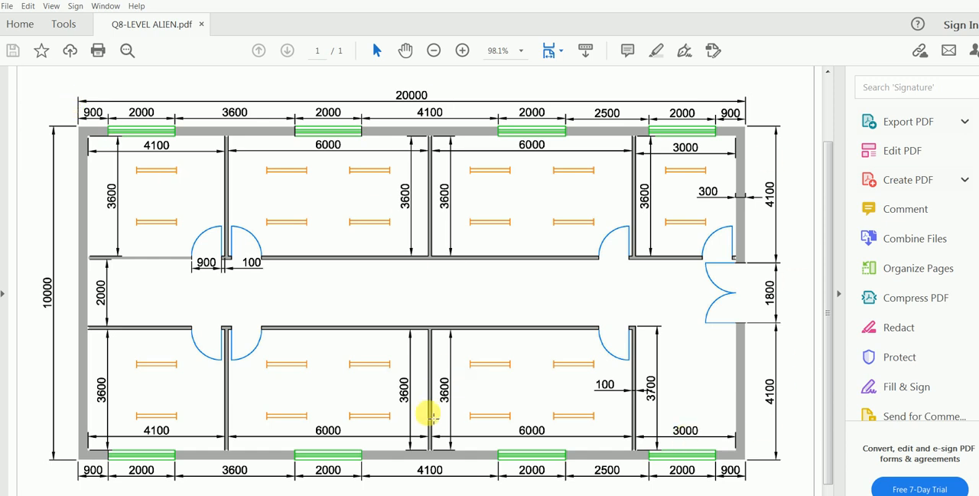
mouse_move(343, 494)
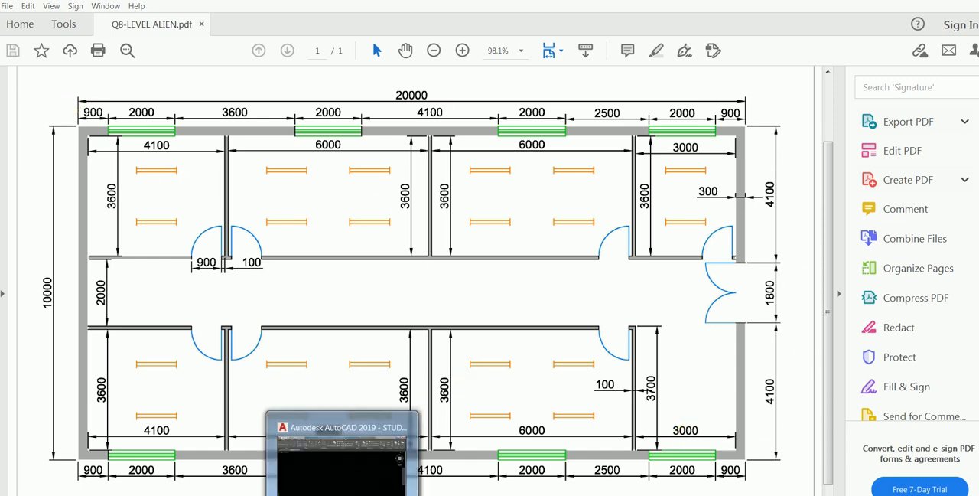
Return to AutoCAD and select Q8-LEVEL ALIEN from the Session 1 -AUTOCAD folder for PDF import.
click(344, 475)
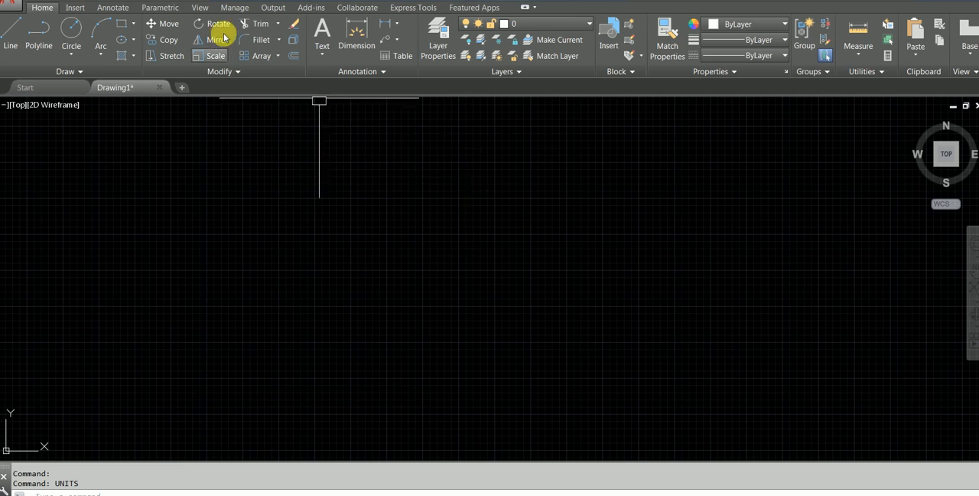
click(77, 7)
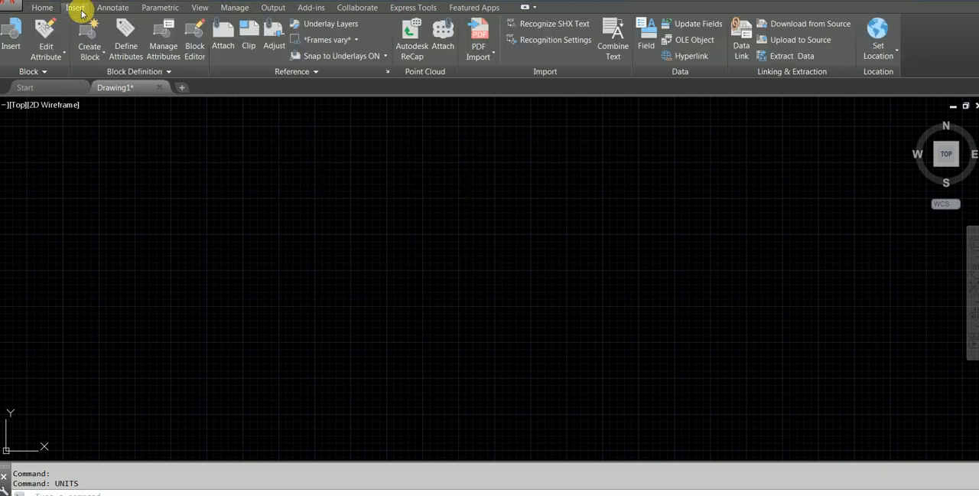
click(475, 31)
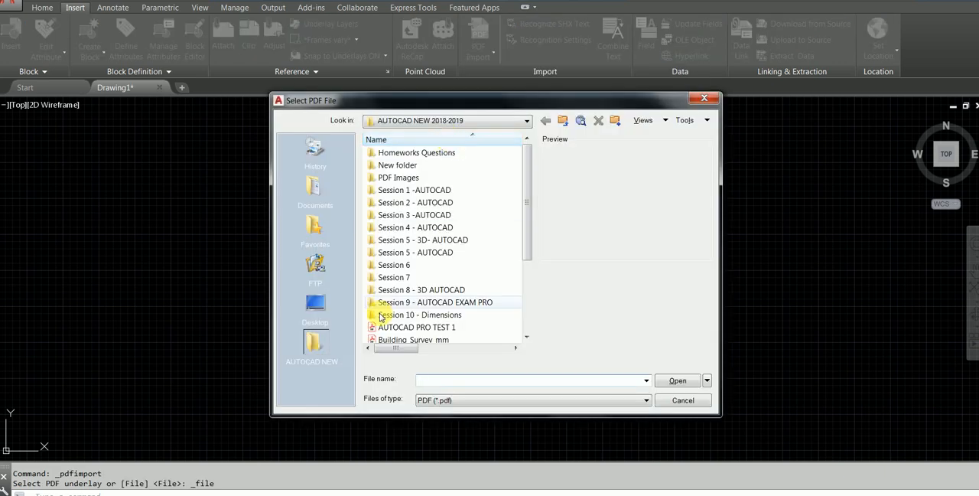
double_click(436, 190)
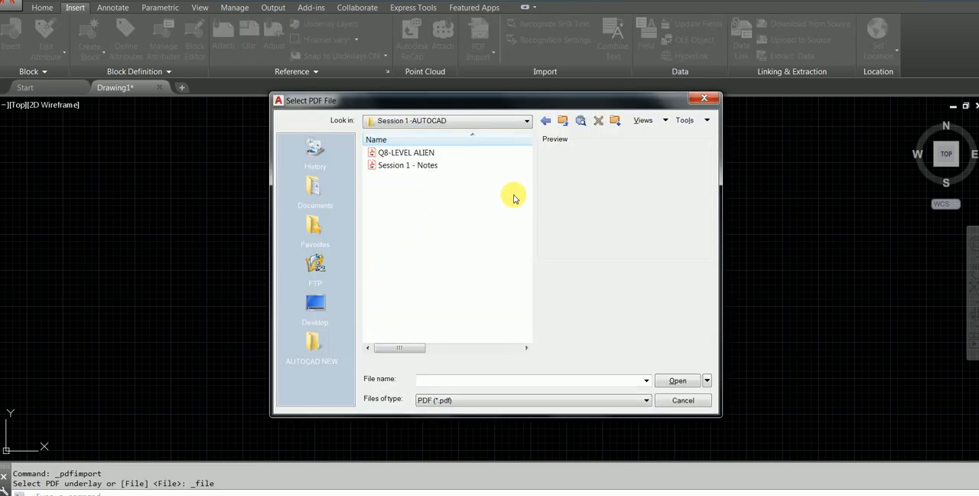
click(411, 153)
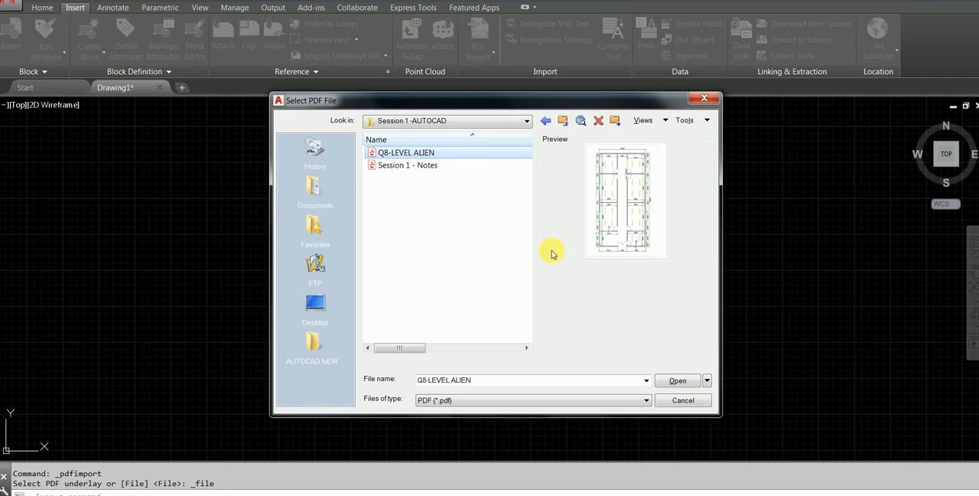
click(677, 382)
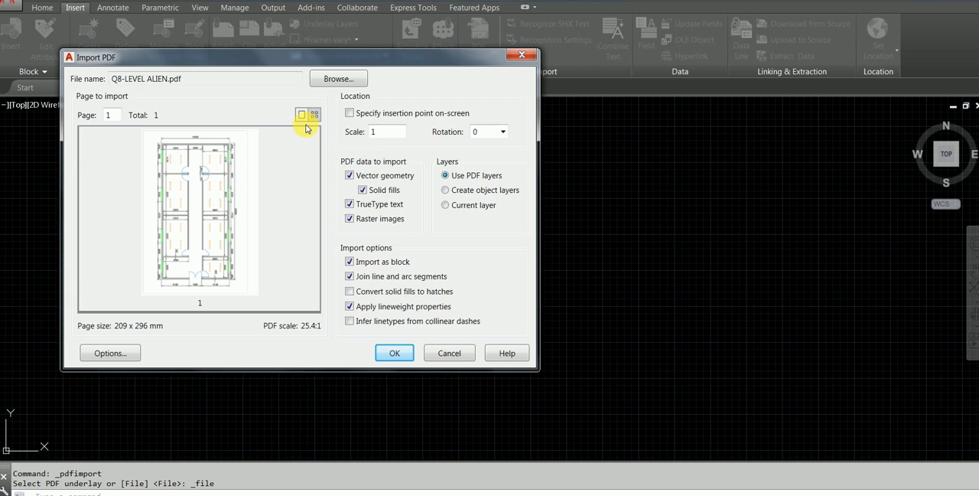
Import the floor plan PDF with a rotation of 90 degrees.
click(503, 134)
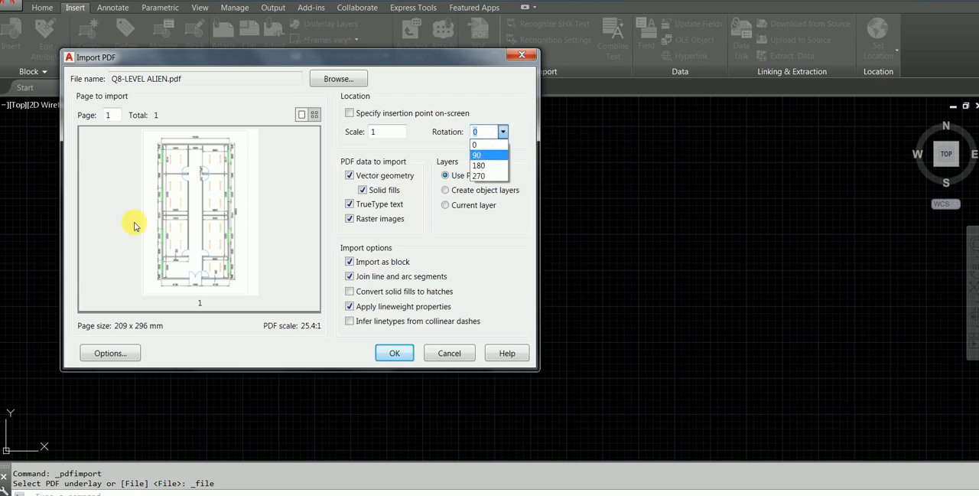
click(490, 154)
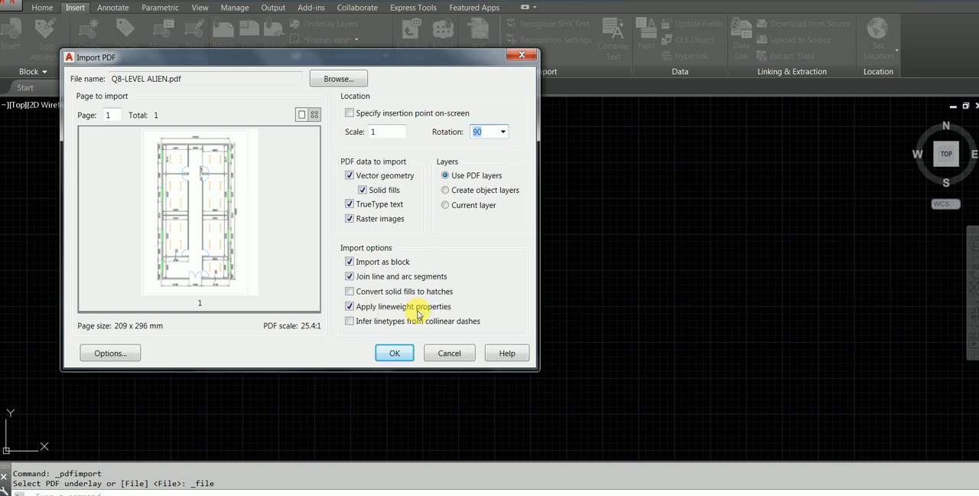
click(395, 353)
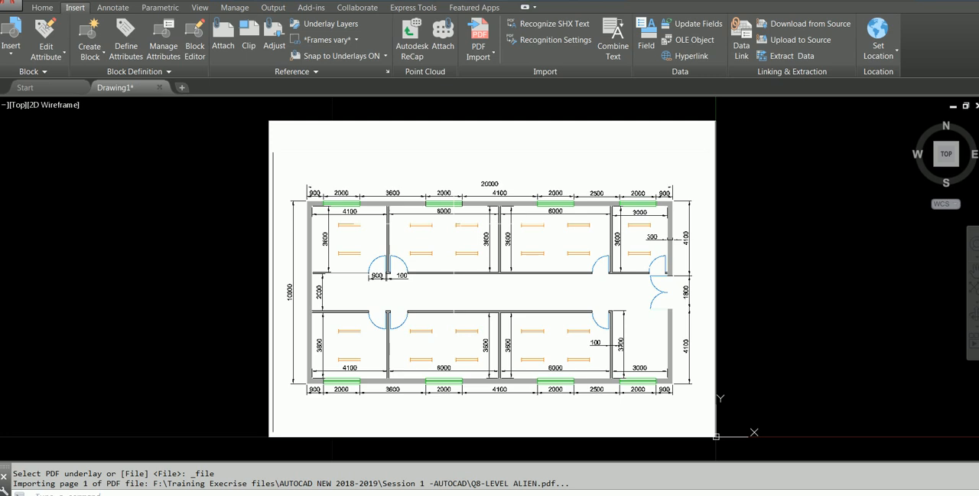
scroll(378, 202, up, 2)
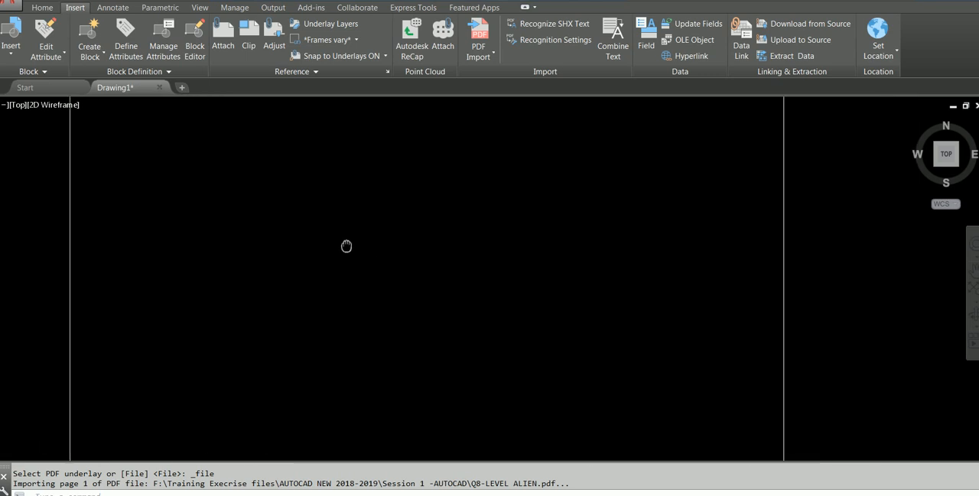
scroll(516, 236, down, 4)
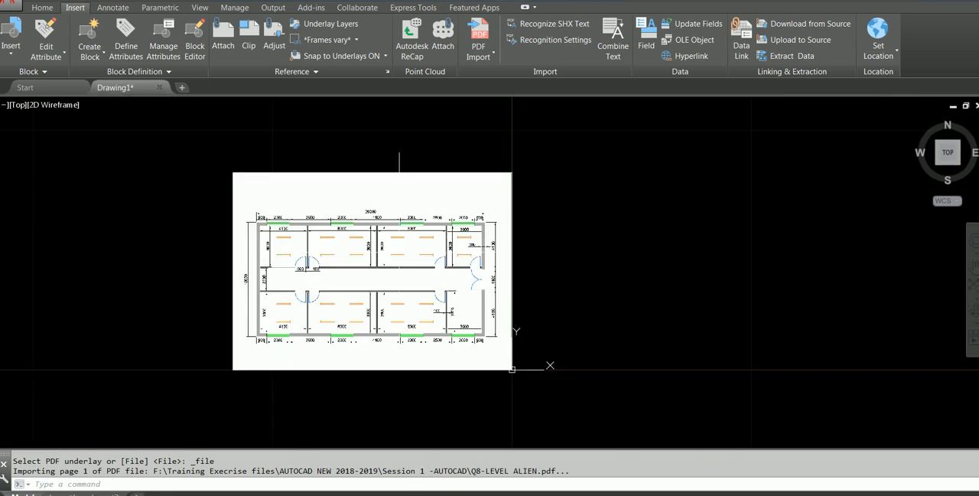
Erase the imported PDF floor plan from the drawing.
click(402, 235)
key(Escape)
click(295, 171)
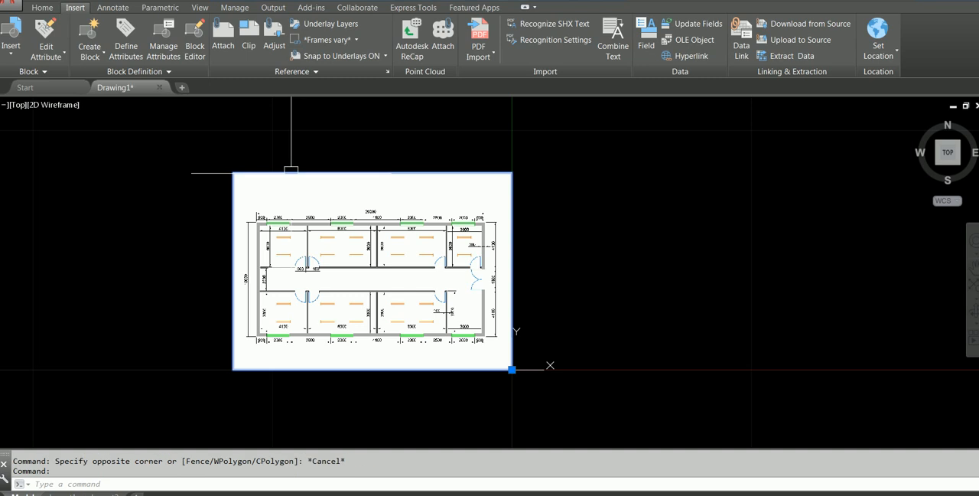
text(e)
key(Return)
middle_click(445, 237)
middle_click(445, 238)
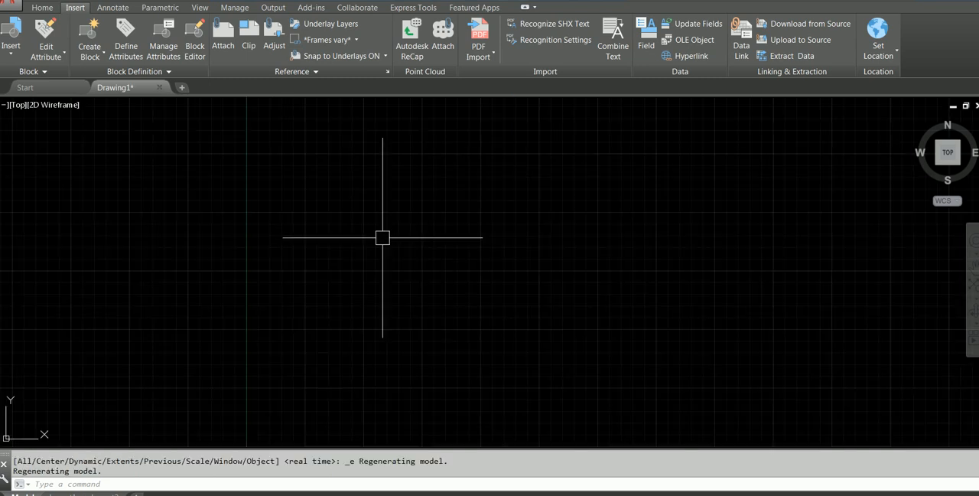
middle_drag(449, 229, 199, 285)
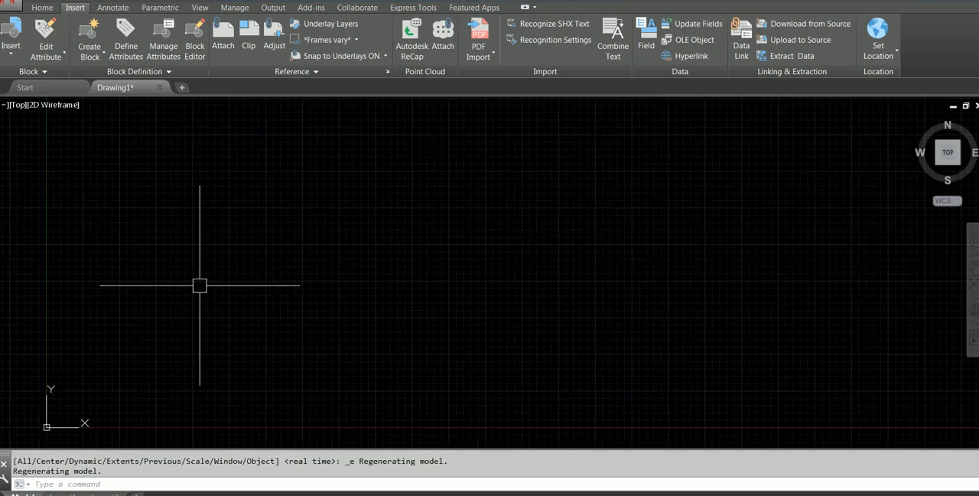
Check the drawing units settings for length, angle and insertion scale, and accept them.
text(un)
key(Return)
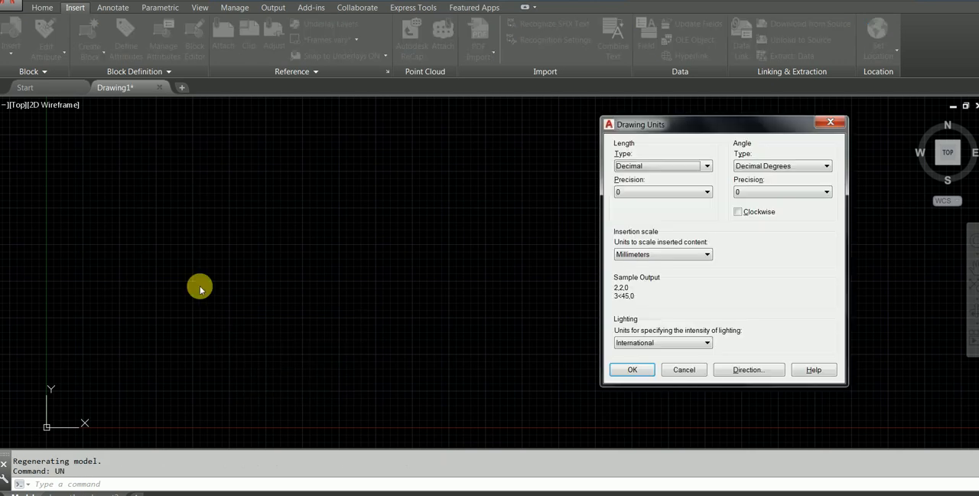
click(632, 370)
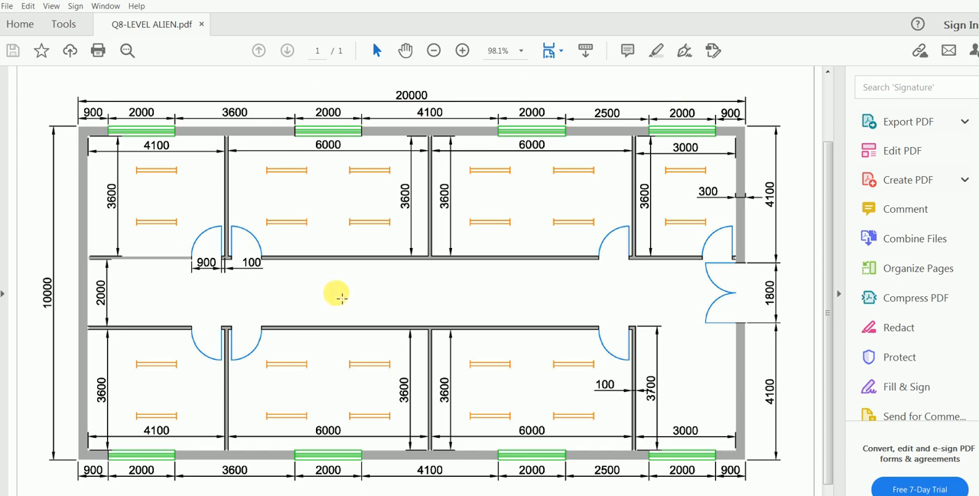
Examine the overall dimensions of the floor plan in the Q8-LEVEL ALIEN PDF.
scroll(340, 297, down, 1)
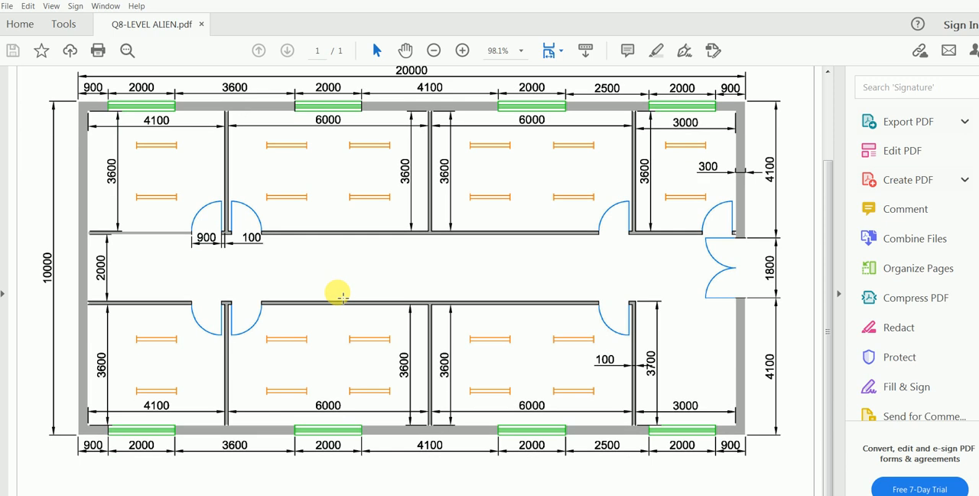
scroll(336, 283, up, 2)
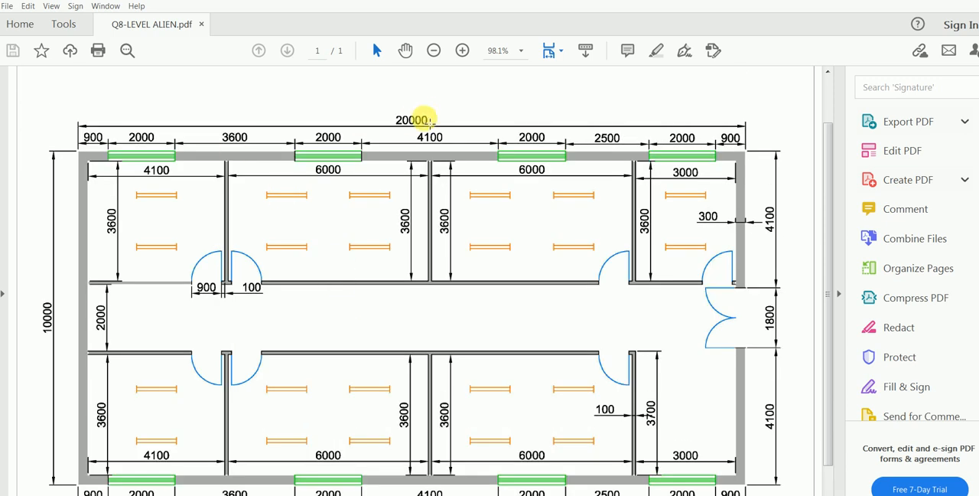
Switch to AutoCAD and draw a 20000 by 10000 mm rectangle near the origin as the building's outer wall line.
scroll(689, 174, up, 2)
scroll(387, 179, down, 2)
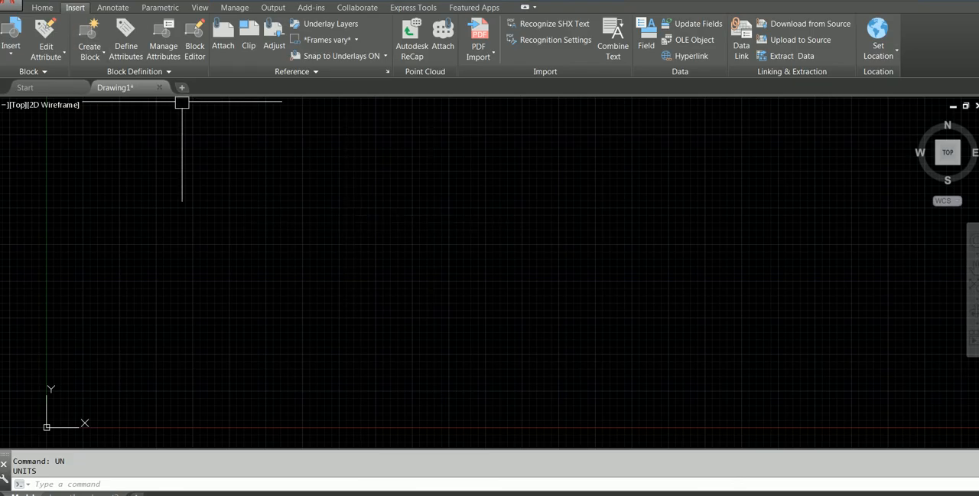
click(43, 9)
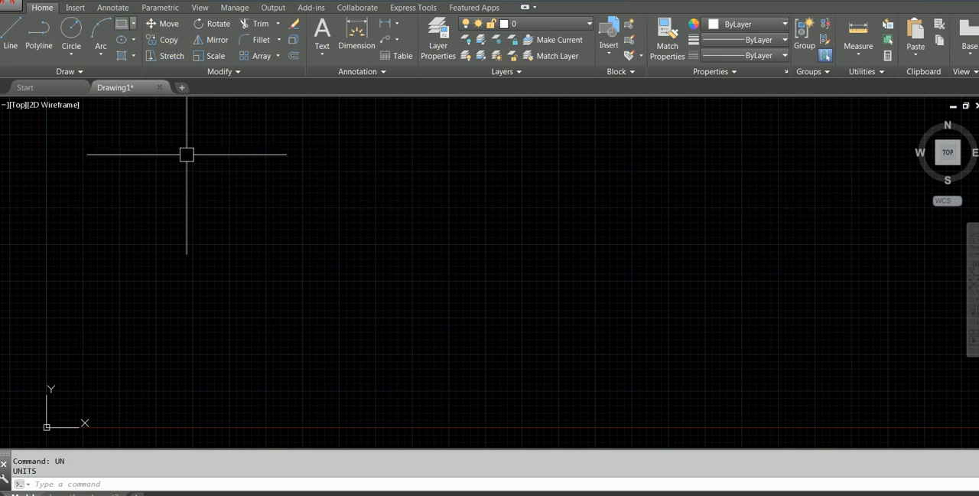
text(RE)
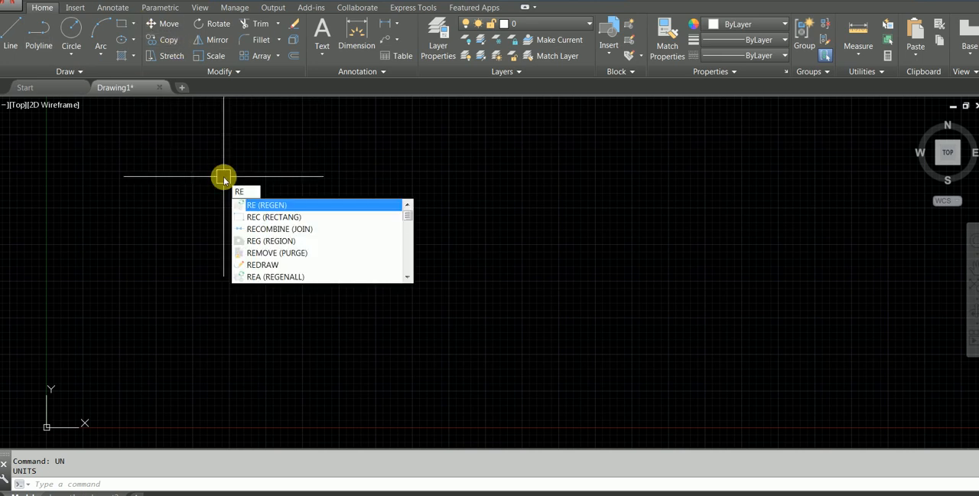
text(C)
key(Return)
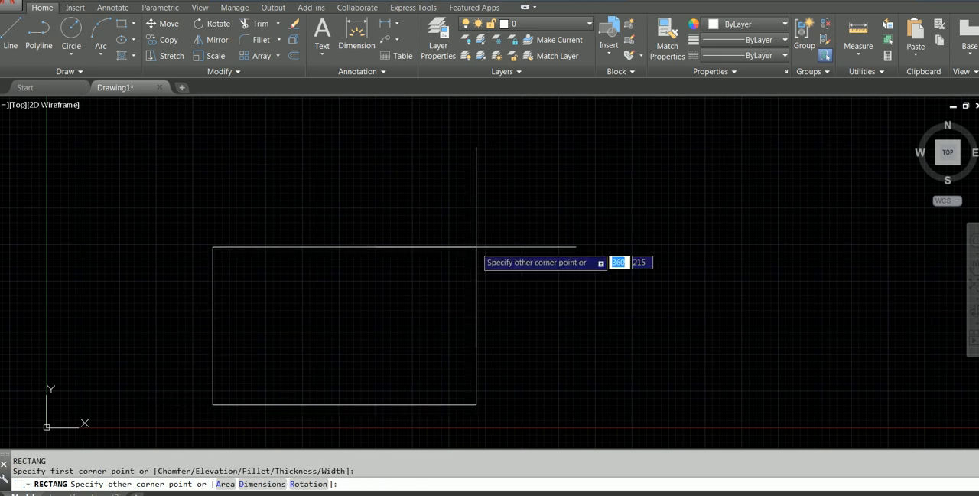
text(20000)
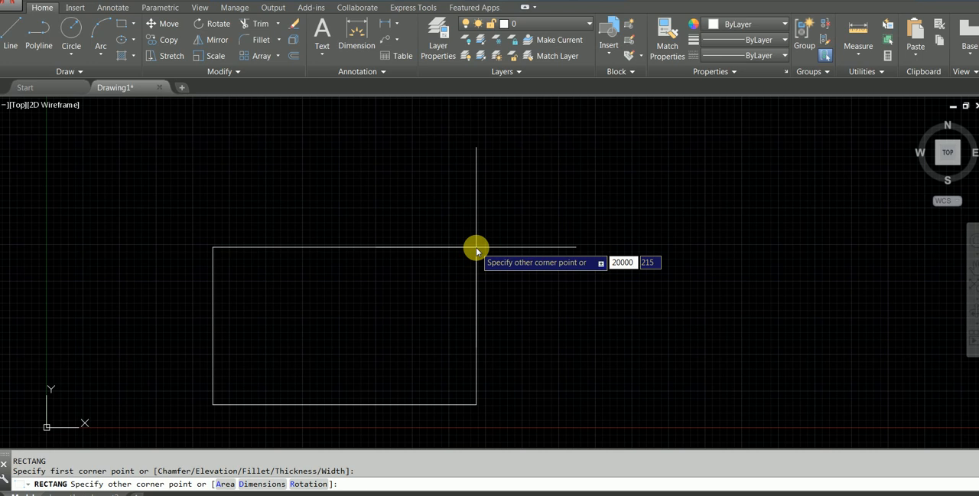
key(Tab)
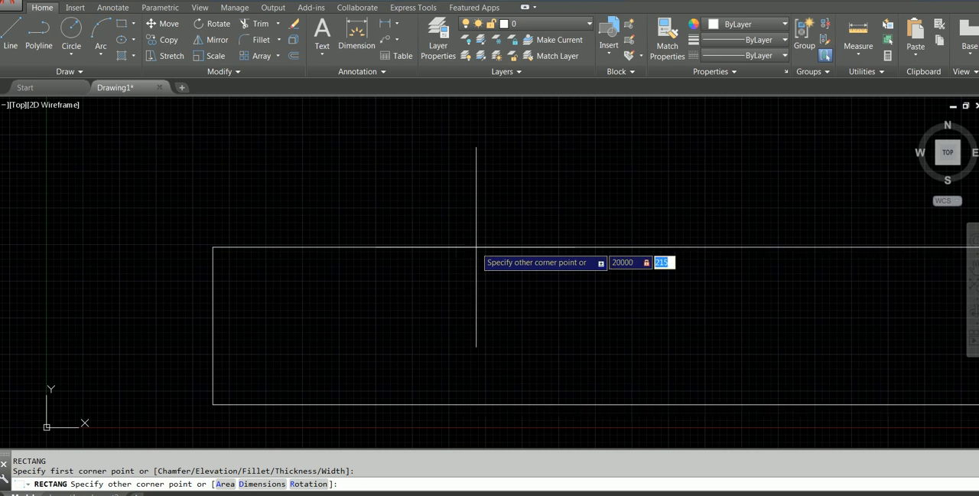
text(10000)
key(Return)
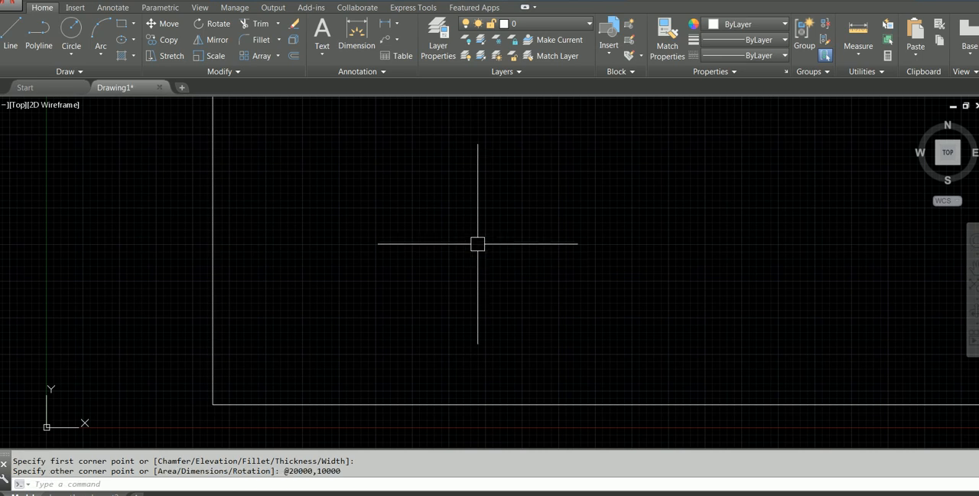
Move the outer wall rectangle up and to the right, away from the origin.
scroll(474, 235, down, 10)
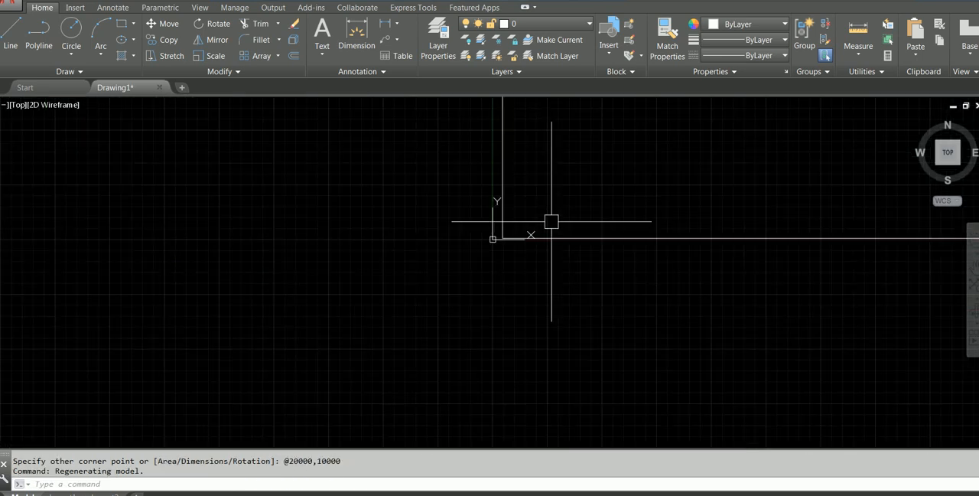
scroll(296, 328, up, 8)
middle_drag(316, 332, 350, 210)
text(m)
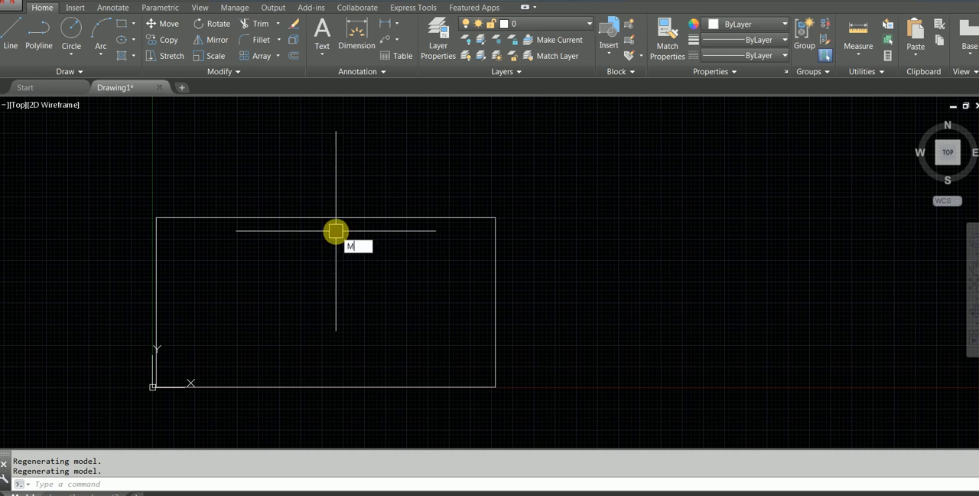
key(Return)
click(335, 231)
click(291, 173)
key(Return)
click(303, 264)
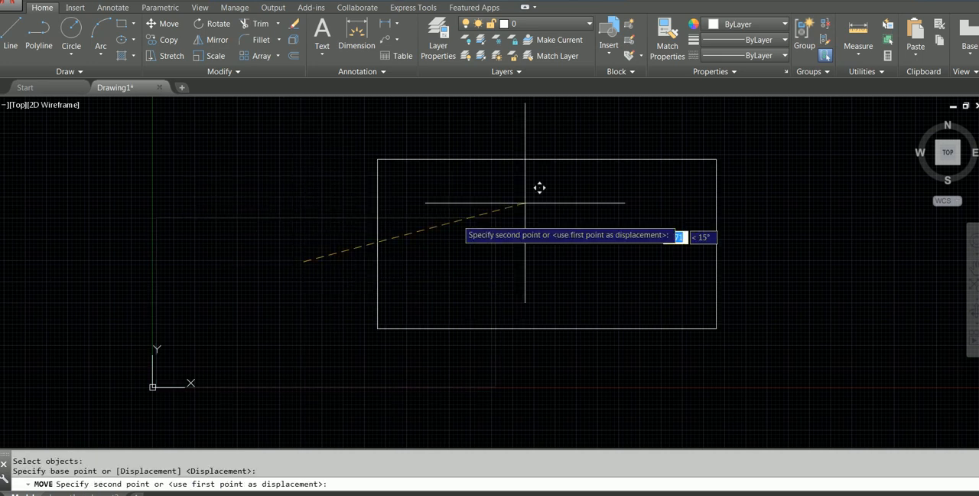
click(550, 197)
middle_click(546, 199)
middle_click(546, 199)
scroll(542, 201, down, 2)
middle_drag(543, 201, 483, 211)
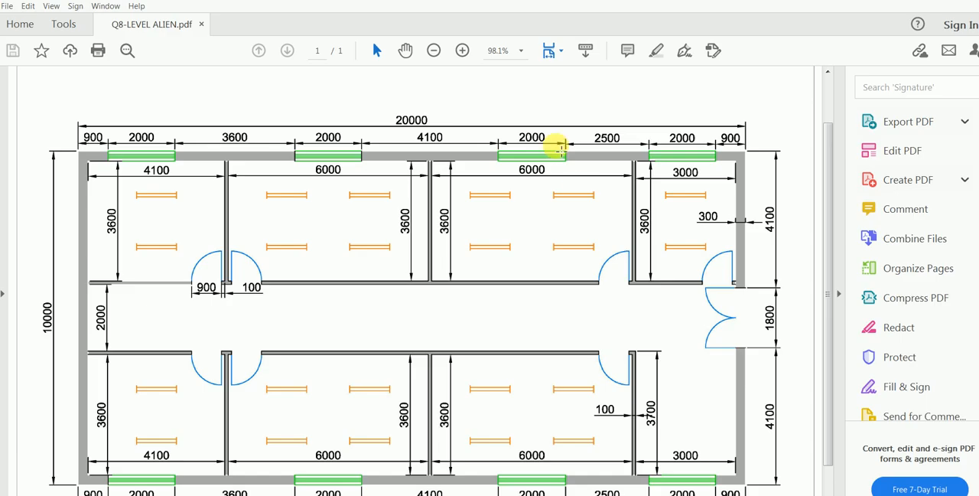
Offset the outer wall rectangle 300 mm inward to form the wall thickness.
scroll(15, 338, down, 1)
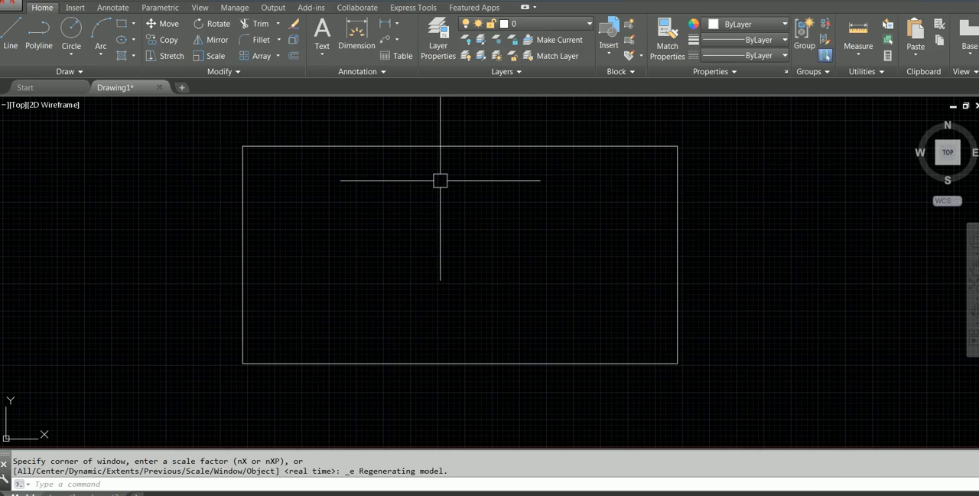
text(O)
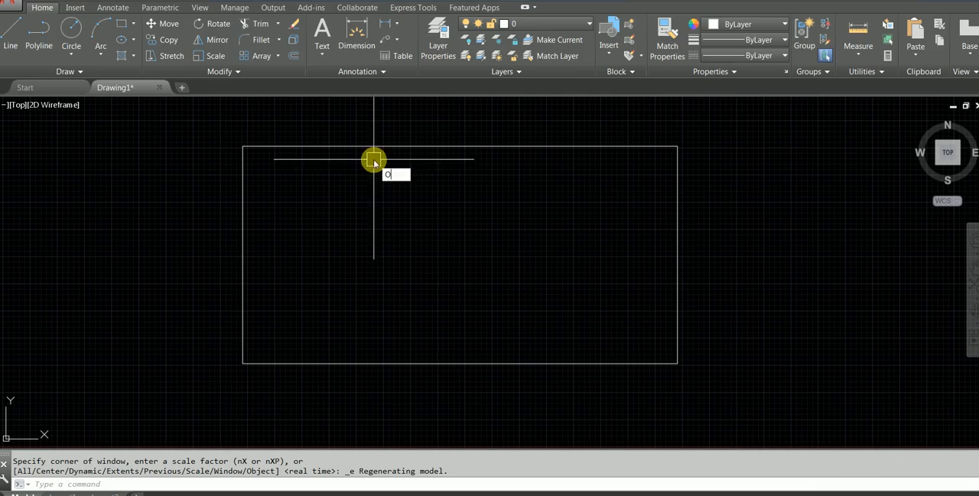
key(Return)
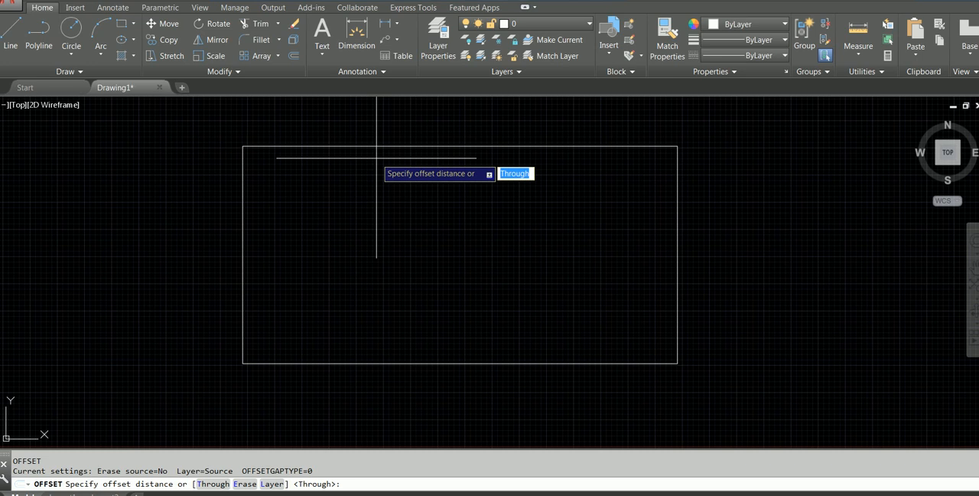
text(300)
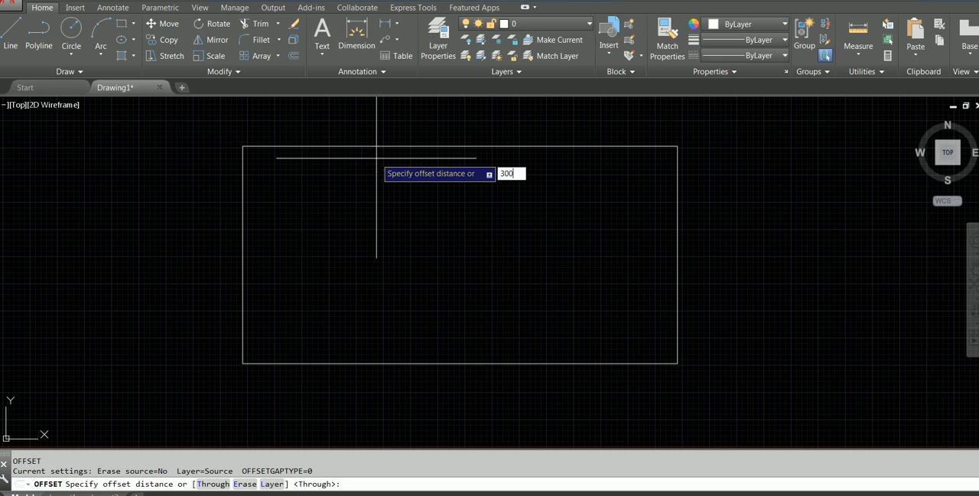
key(Return)
click(402, 147)
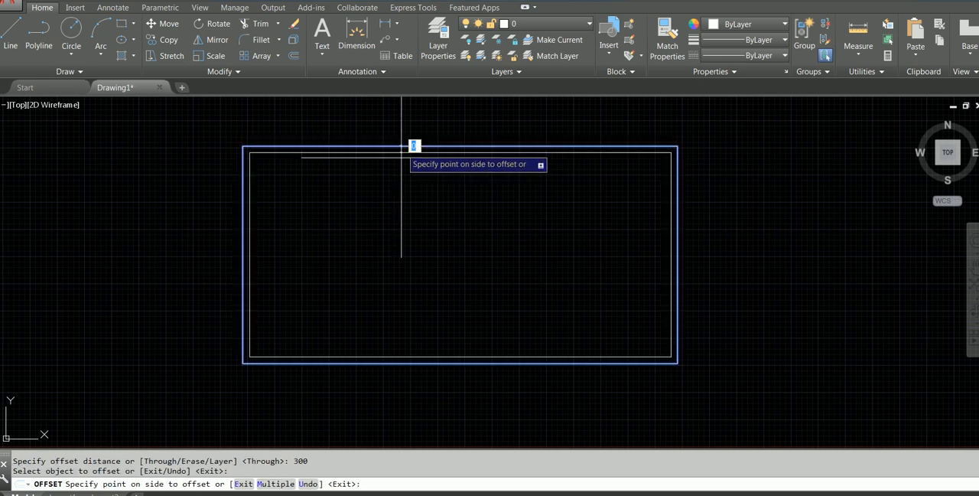
click(398, 250)
key(Escape)
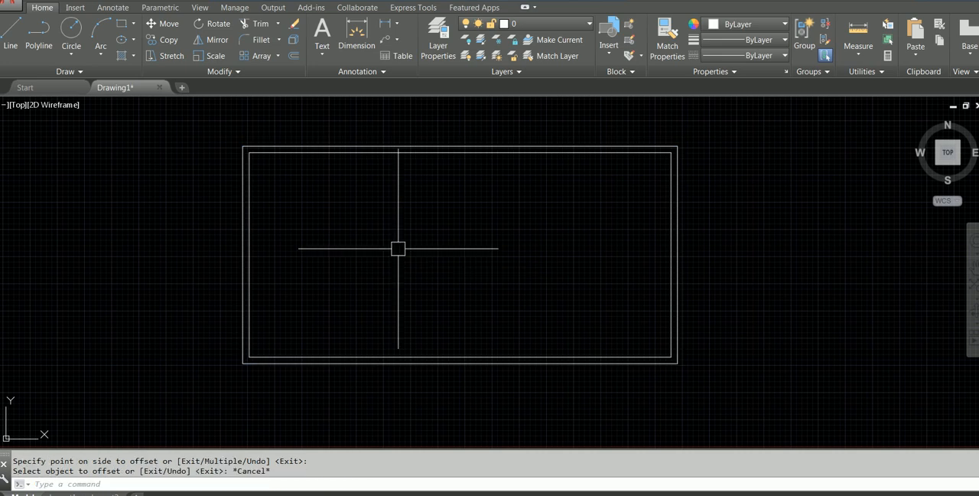
Check the upper-left room in the PDF and draw a 4100 by 3600 mm rectangle from the inner wall line's upper-left corner in AutoCAD.
key(alt+Tab)
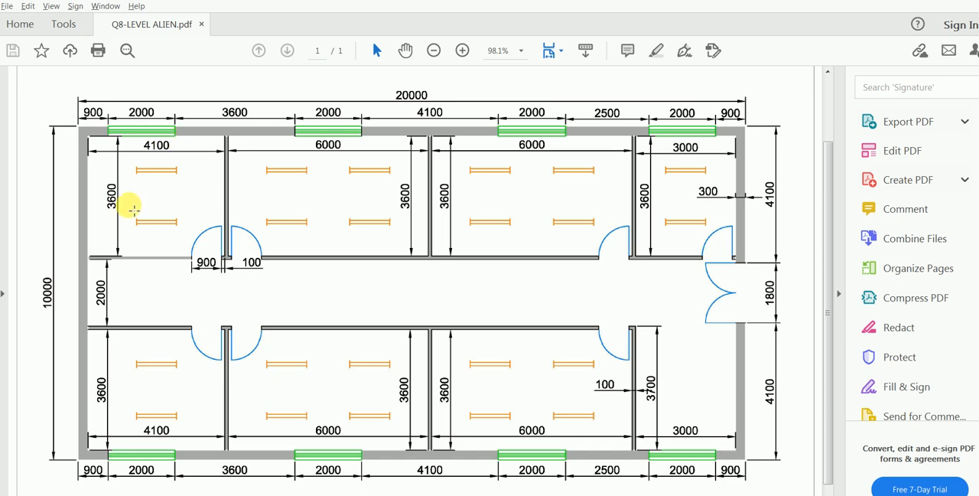
key(alt)
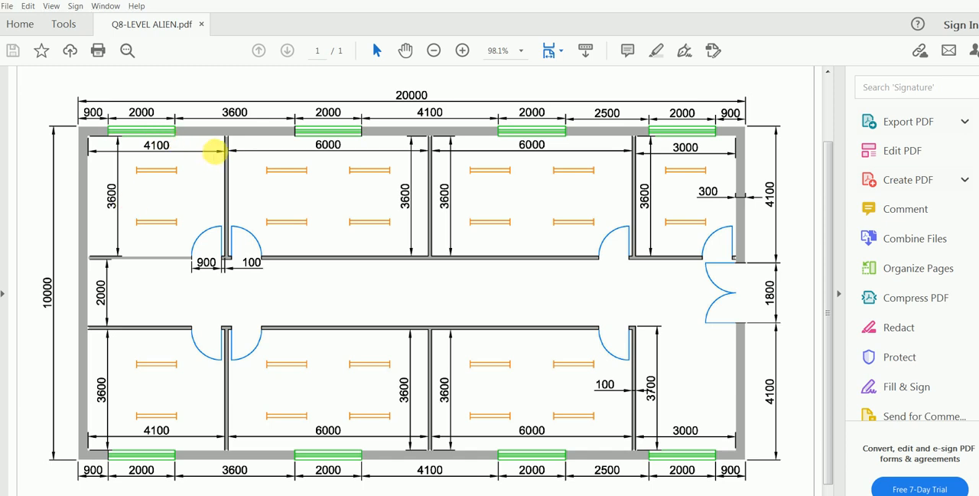
click(325, 494)
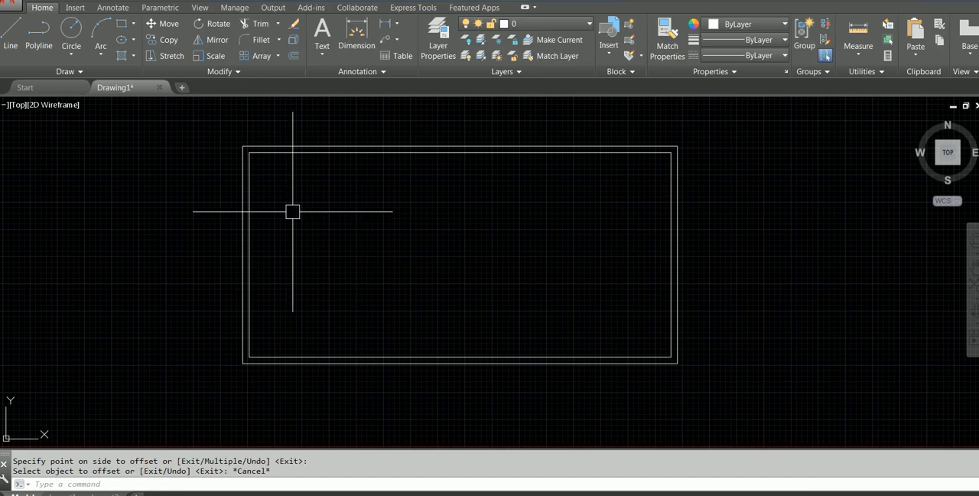
click(121, 23)
scroll(298, 194, up, 4)
middle_drag(291, 190, 318, 278)
scroll(316, 271, down, 2)
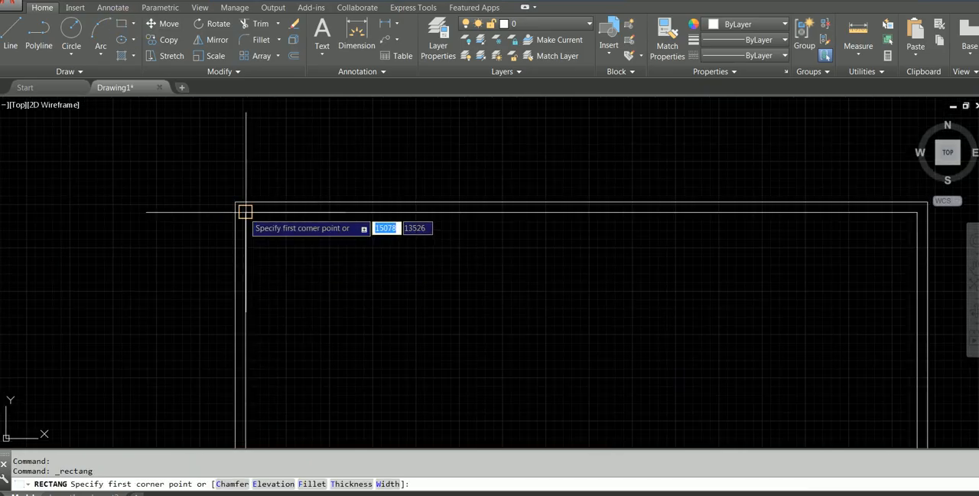
click(245, 212)
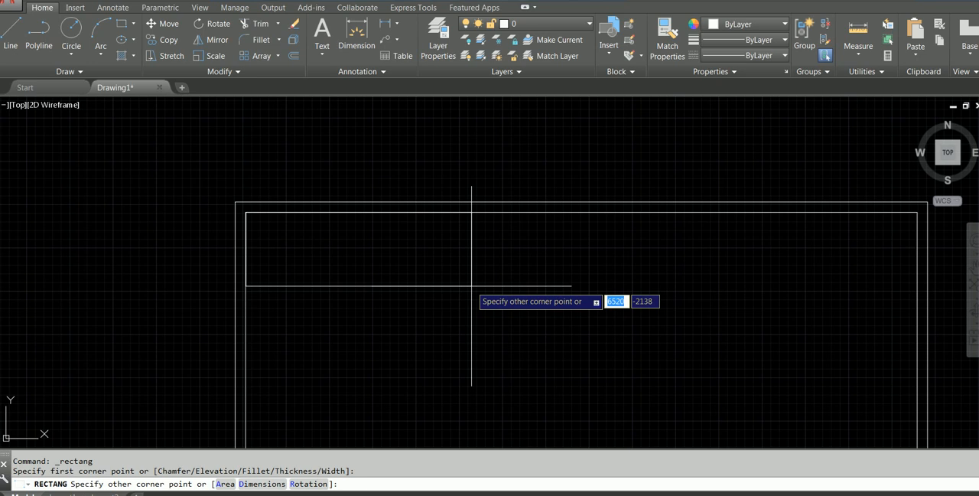
text(4100)
key(Tab)
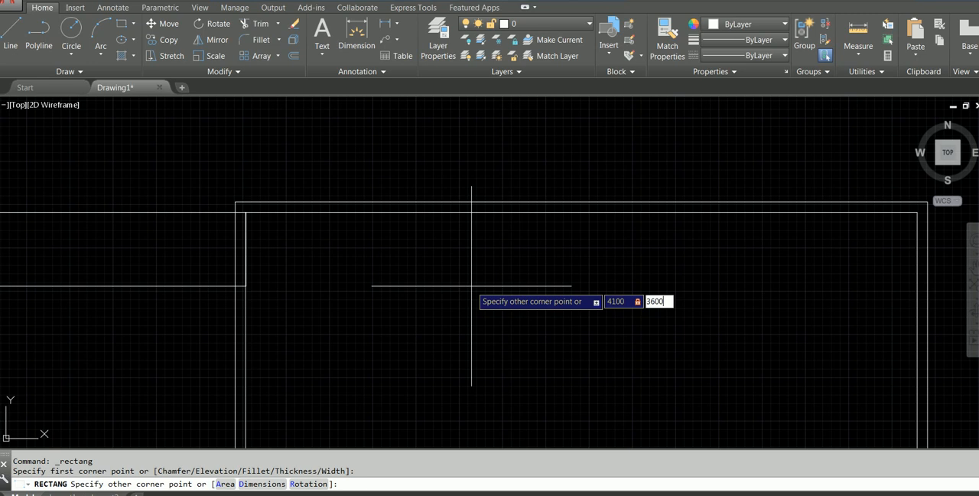
key(Return)
scroll(452, 335, down, 3)
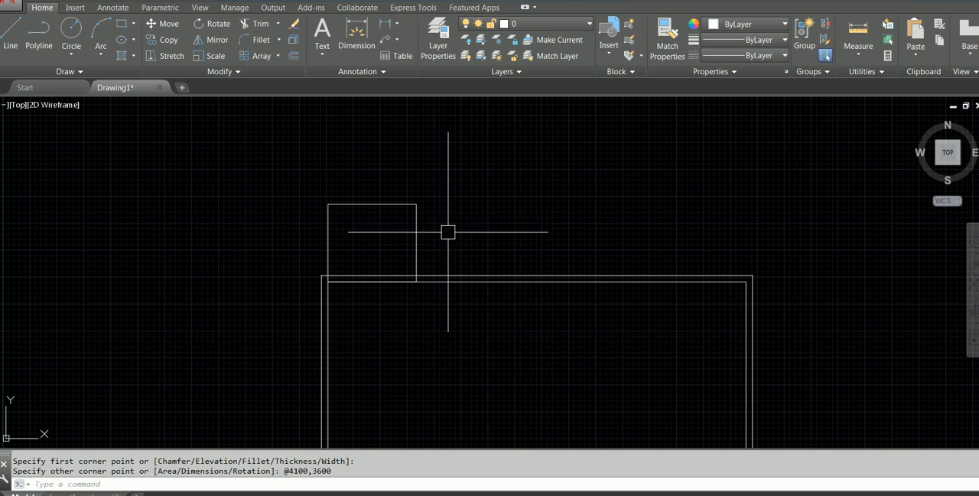
Move the room rectangle down so its upper-left corner meets the inner wall line's upper-left corner.
text(m)
key(Return)
click(369, 201)
key(Return)
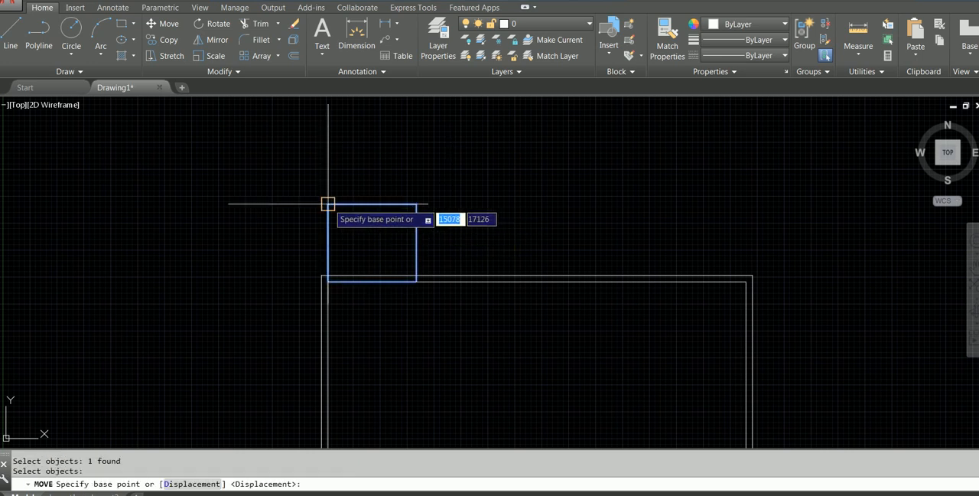
click(328, 204)
click(329, 281)
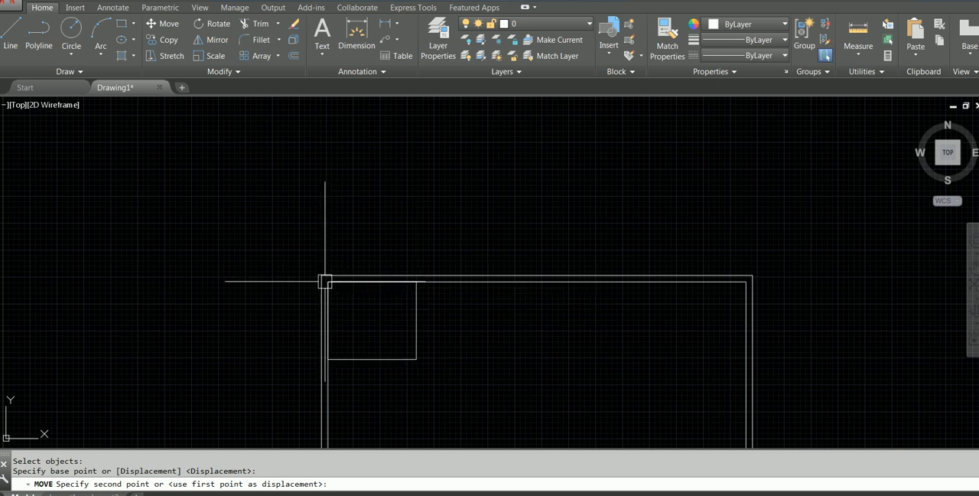
key(Escape)
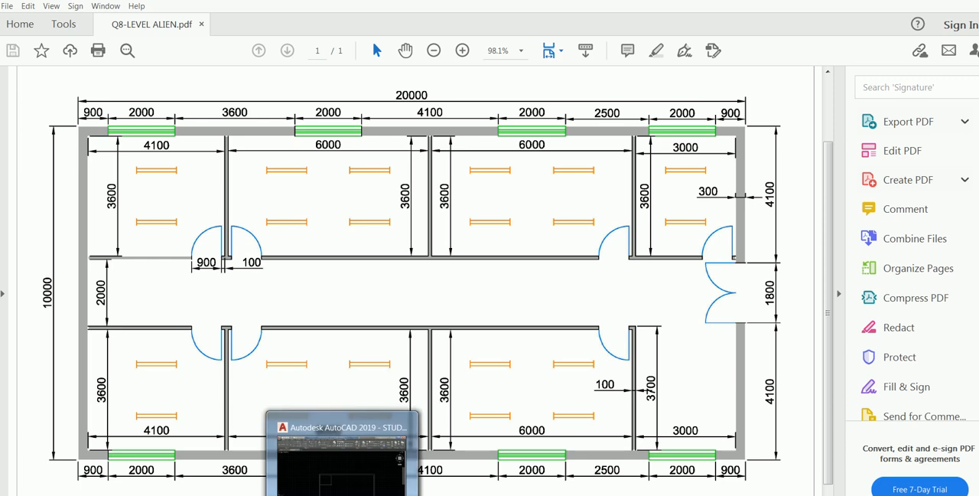
click(341, 494)
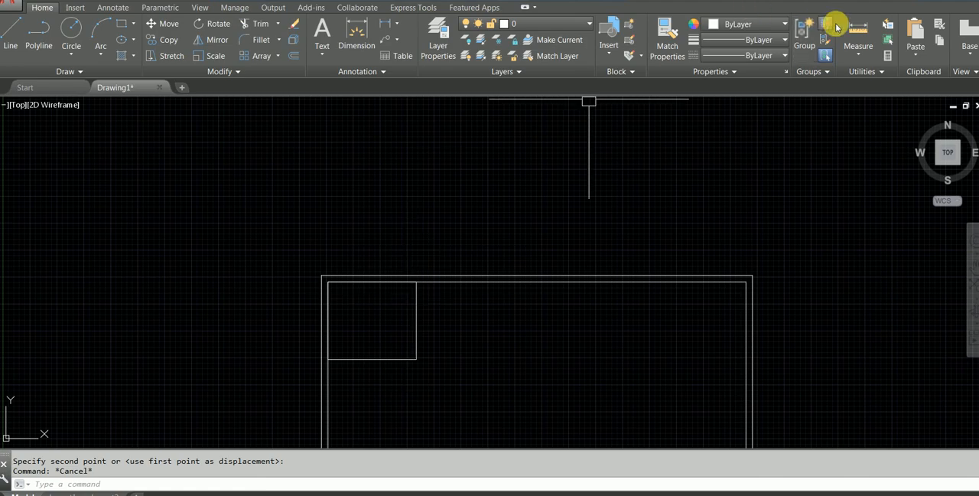
click(851, 27)
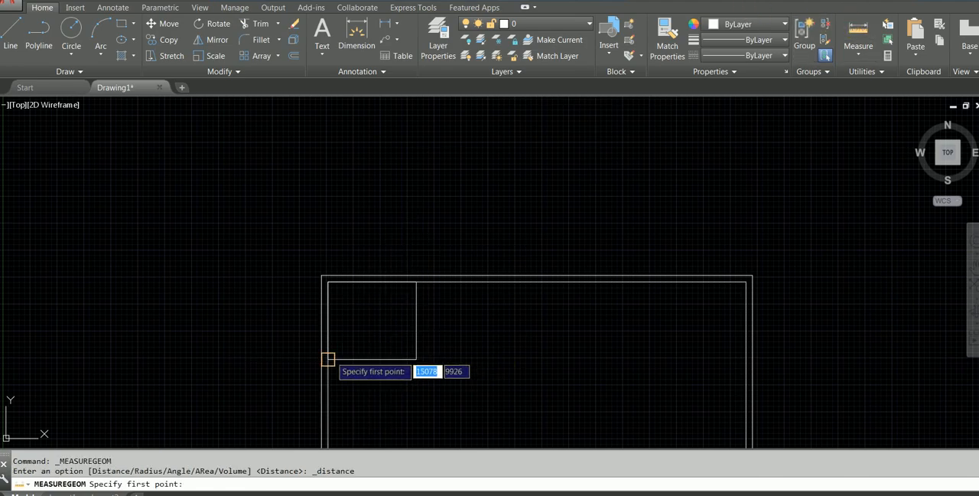
click(327, 357)
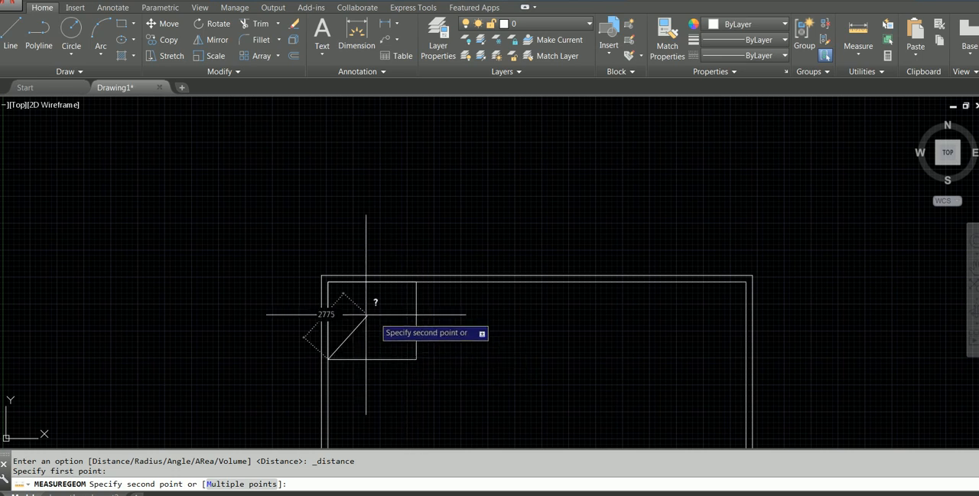
key(Escape)
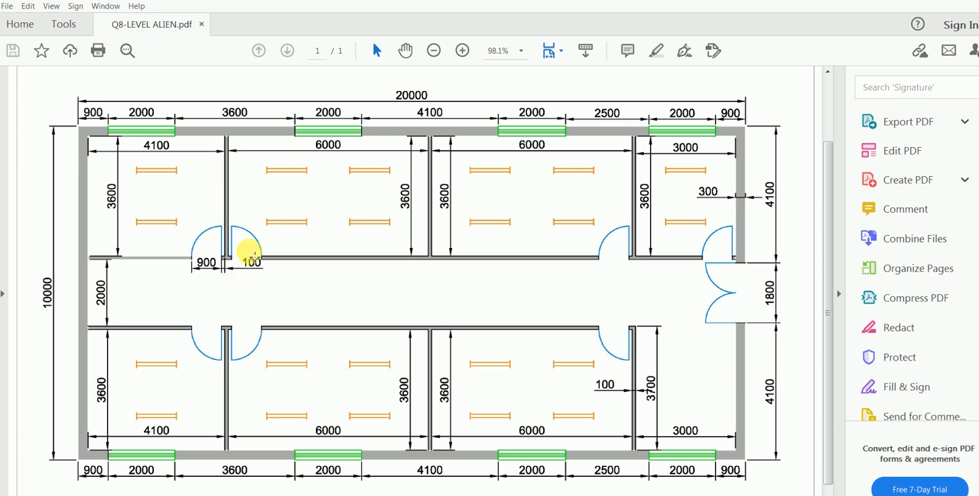
Examine the partition wall thickness and door width beside the upper-left room in the PDF, and return to the AutoCAD drawing.
scroll(253, 256, down, 1)
scroll(253, 256, up, 1)
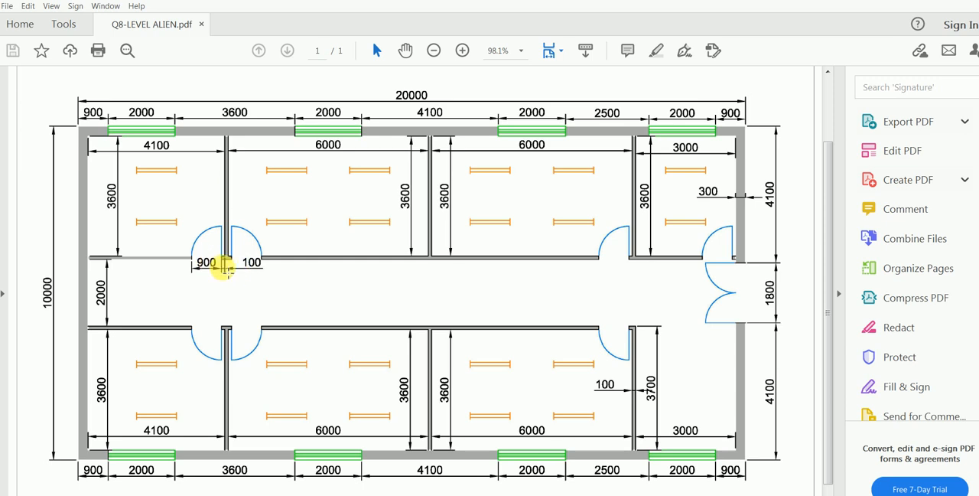
scroll(225, 267, down, 1)
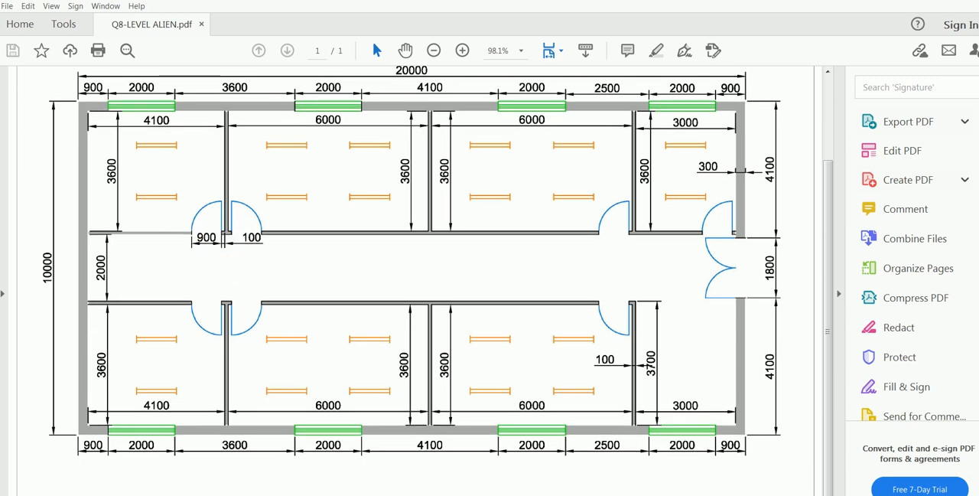
key(alt+Tab)
scroll(421, 319, up, 2)
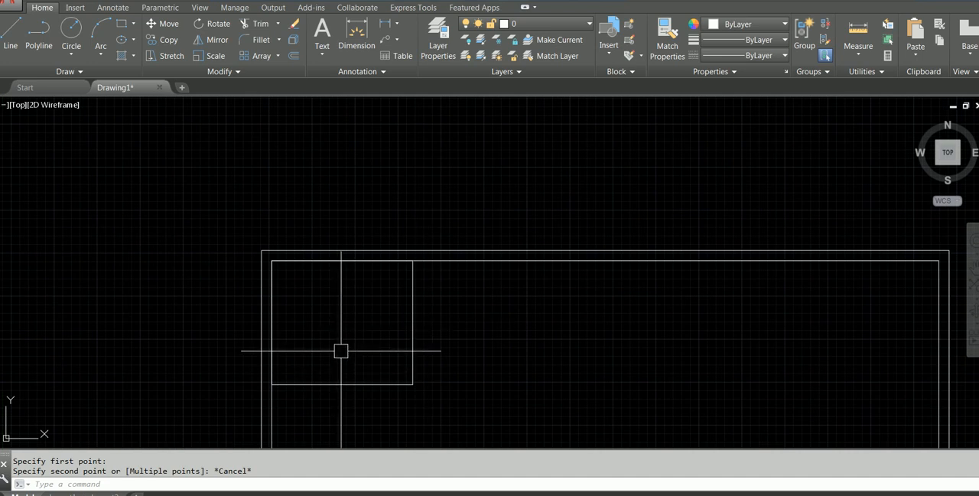
click(414, 323)
key(Escape)
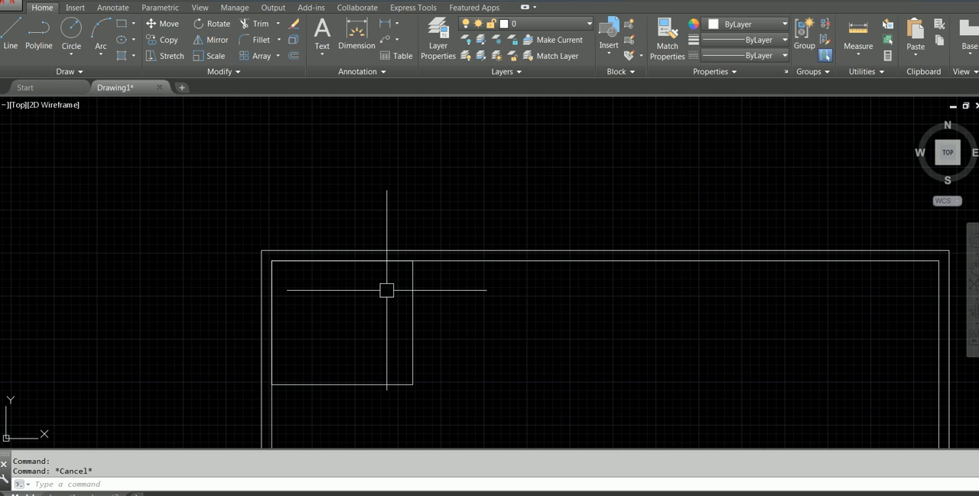
Explode the upper-left room rectangle into separate lines.
click(413, 291)
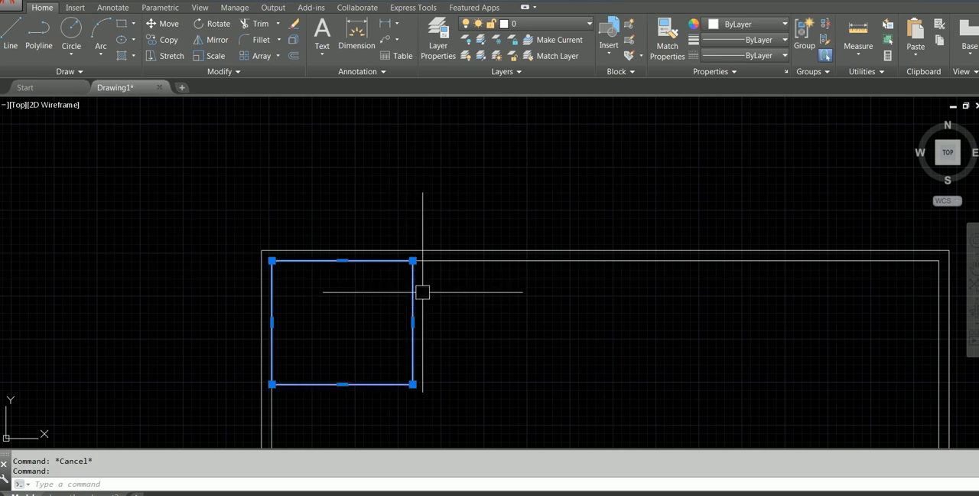
key(Escape)
text(EX)
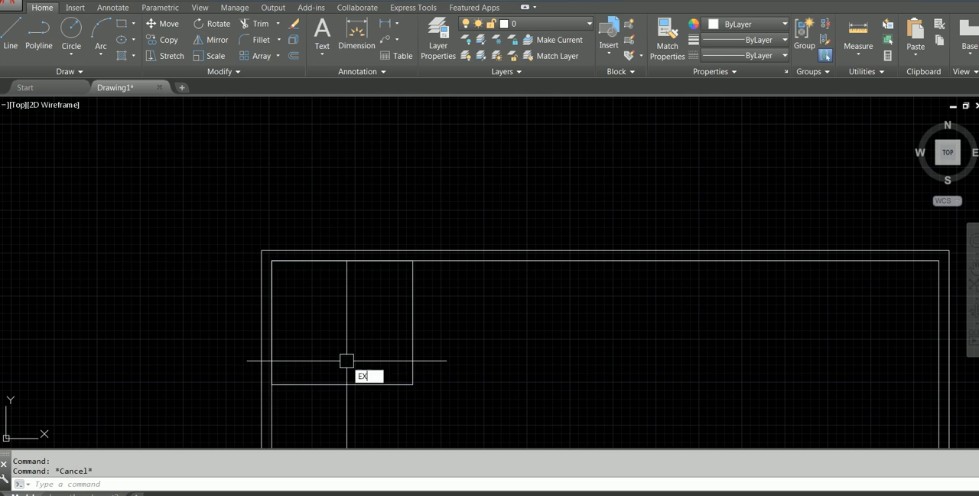
click(395, 398)
click(411, 328)
key(Return)
click(413, 313)
key(Escape)
Check the partition thickness in the PDF and offset the upper-left room's right and lower lines 100 mm outward in AutoCAD.
key(alt+Tab)
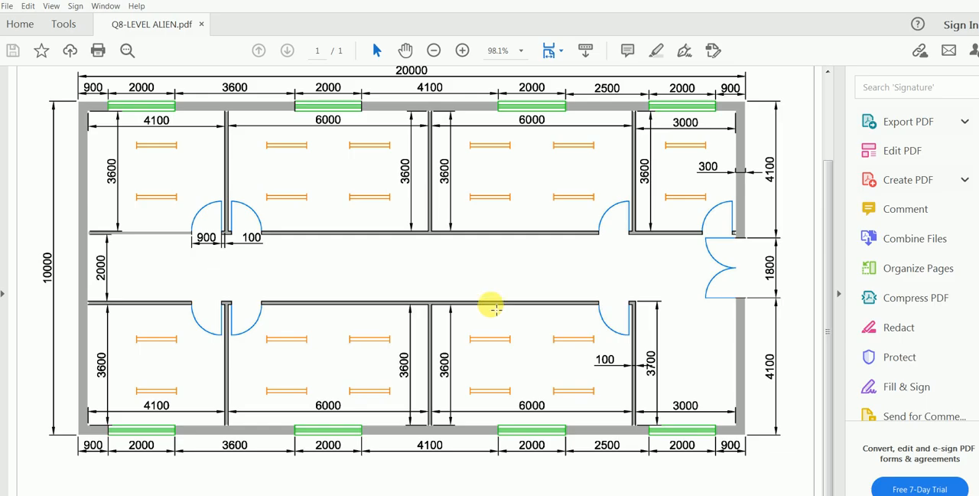
key(alt+Tab)
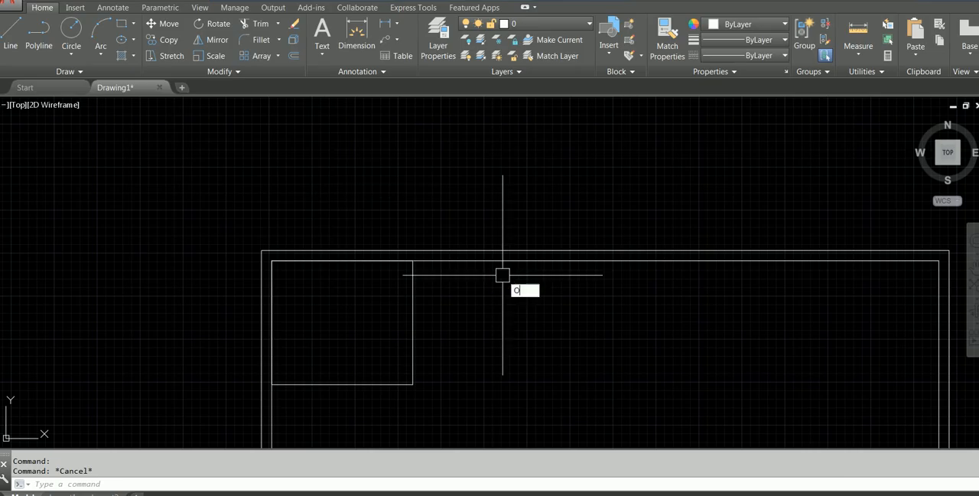
key(Return)
key(Return)
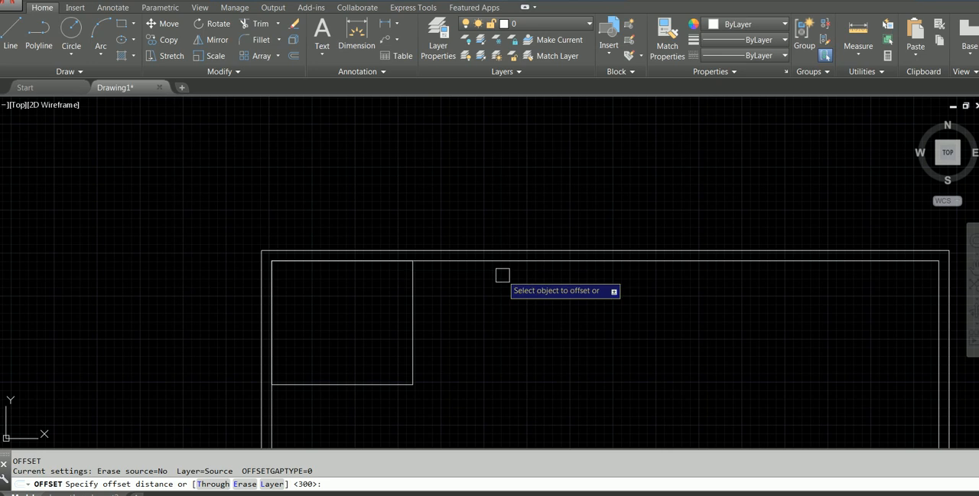
click(414, 314)
click(459, 318)
click(348, 385)
click(372, 401)
key(Escape)
Join the two offset partition lines into a sharp corner with a zero-radius Fillet.
scroll(389, 364, up, 2)
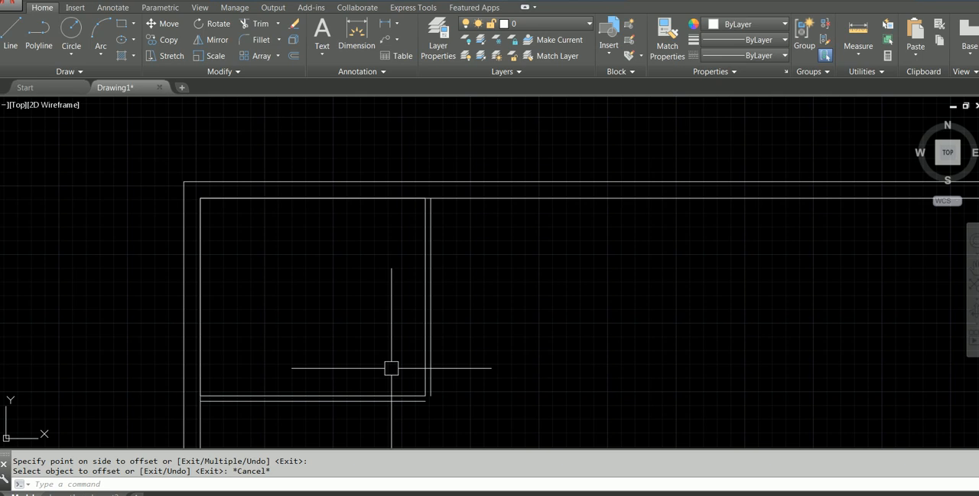
click(257, 40)
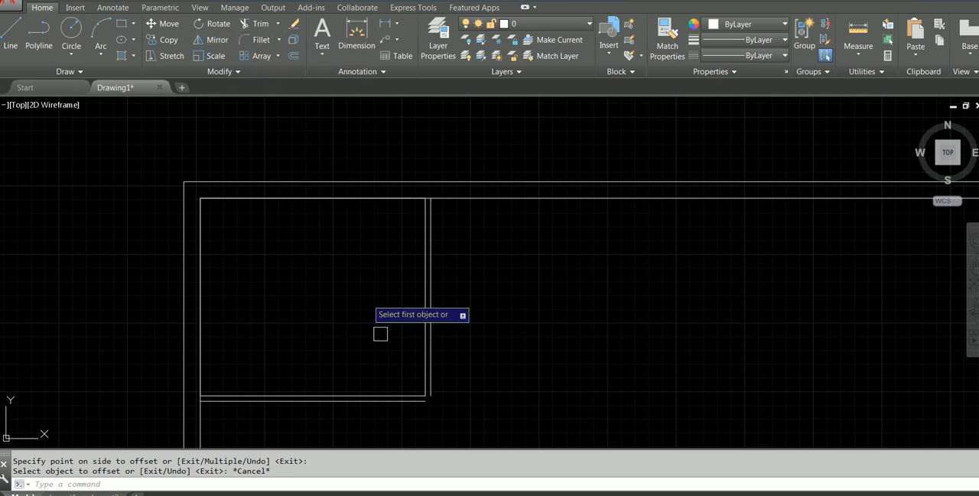
click(402, 400)
click(431, 376)
key(Escape)
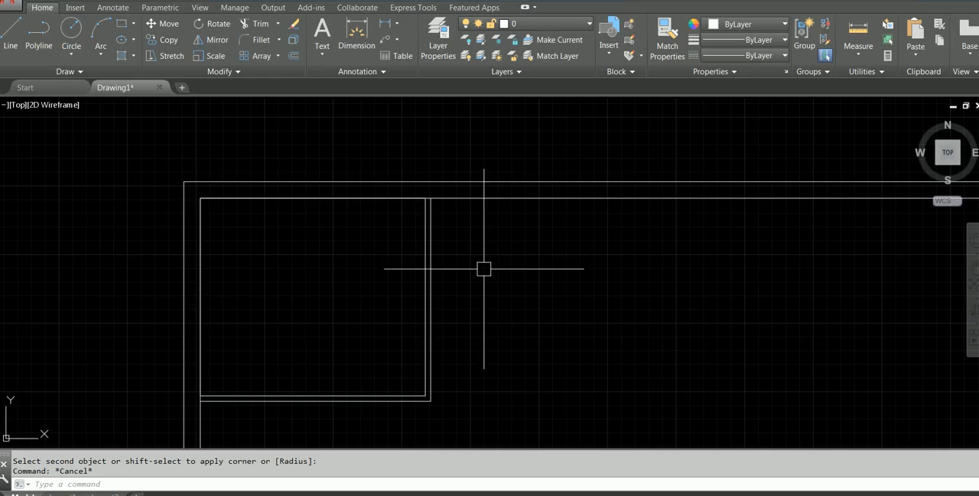
Draw a 6000 by 3600 mm rectangle starting from the upper endpoint of the upper-left room's outer partition line.
click(122, 24)
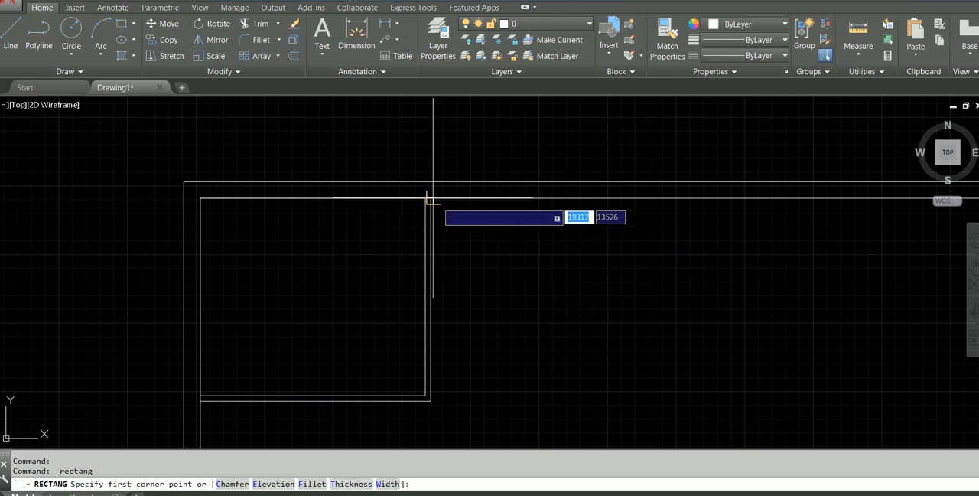
shift+right_click(457, 239)
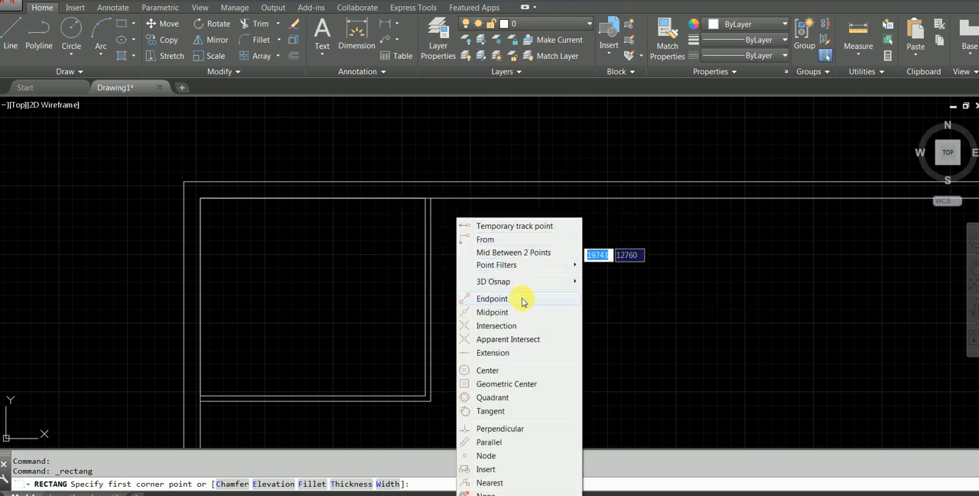
click(492, 298)
scroll(440, 205, up, 2)
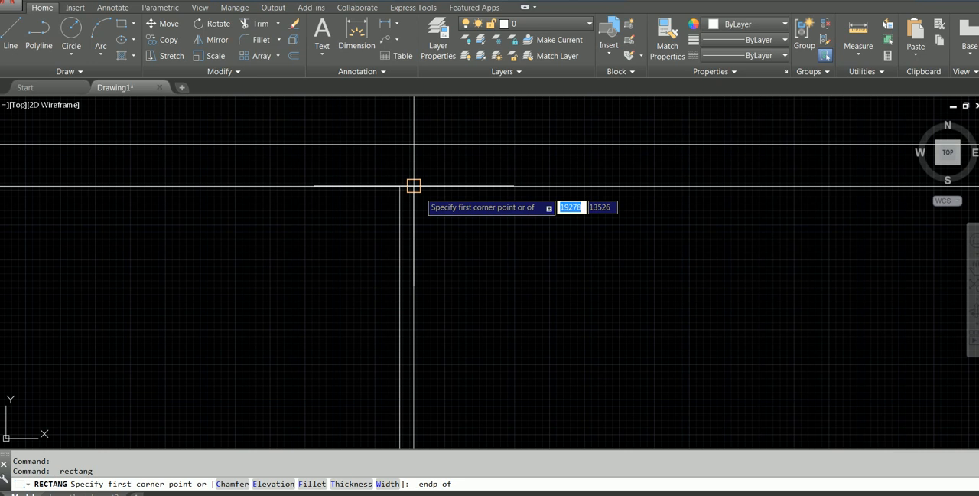
click(413, 185)
scroll(719, 339, up, 1)
middle_drag(719, 339, 509, 215)
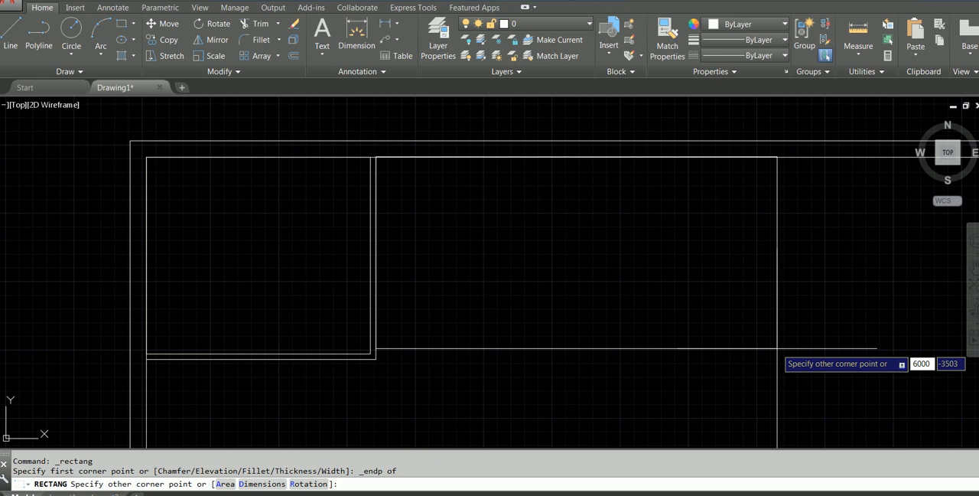
key(Tab)
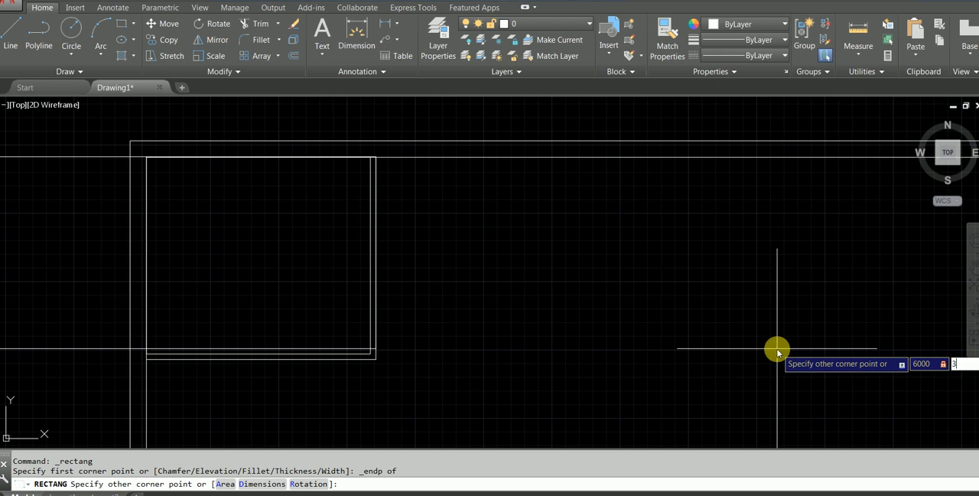
key(Return)
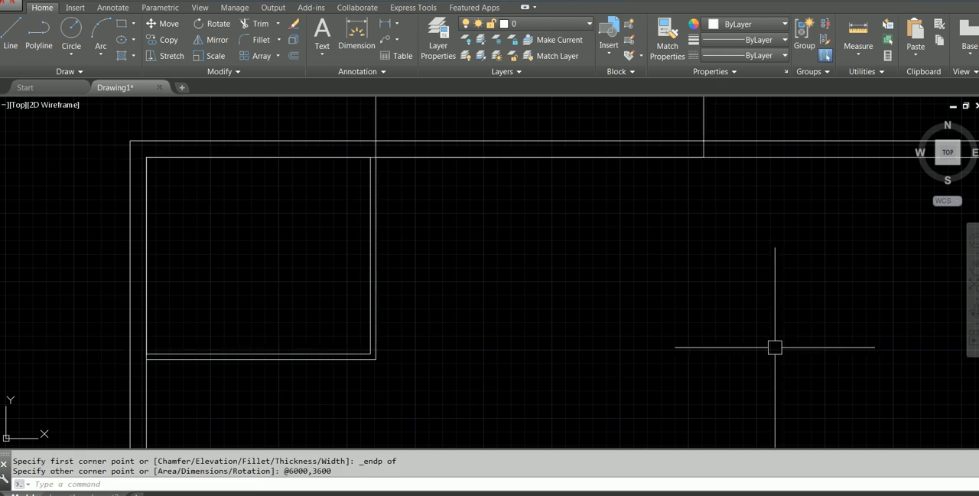
click(711, 266)
scroll(708, 260, down, 4)
key(Escape)
scroll(702, 257, up, 2)
scroll(699, 258, down, 2)
click(729, 176)
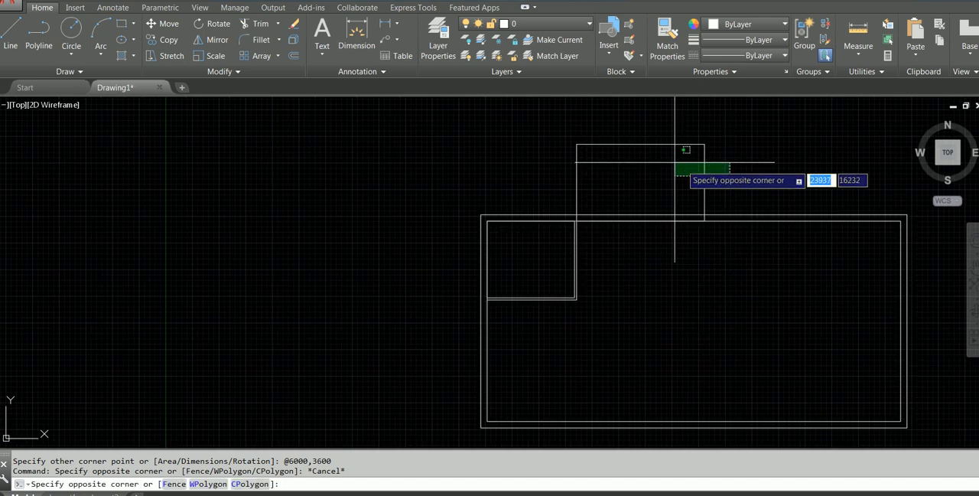
key(Escape)
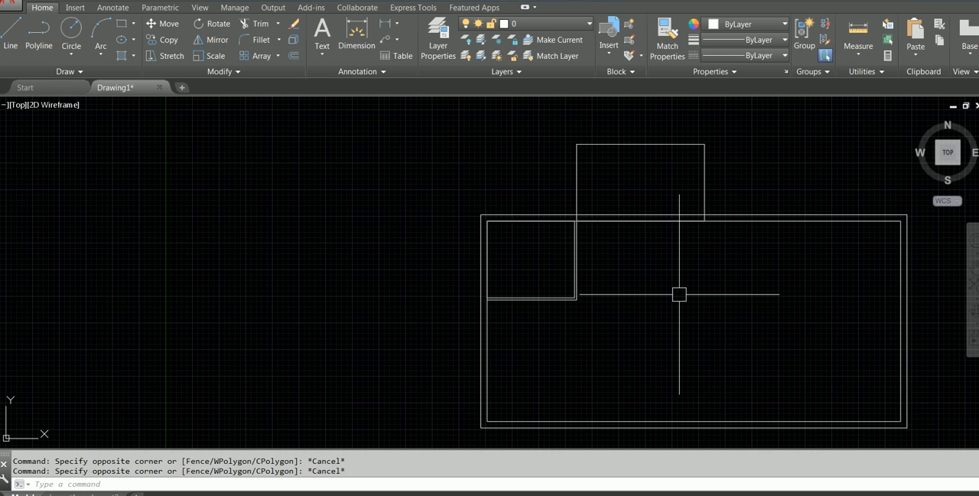
Move the 6000 by 3600 mm rectangle down so its upper-left corner meets the upper end of the first partition's outer line.
click(166, 26)
click(621, 144)
key(Return)
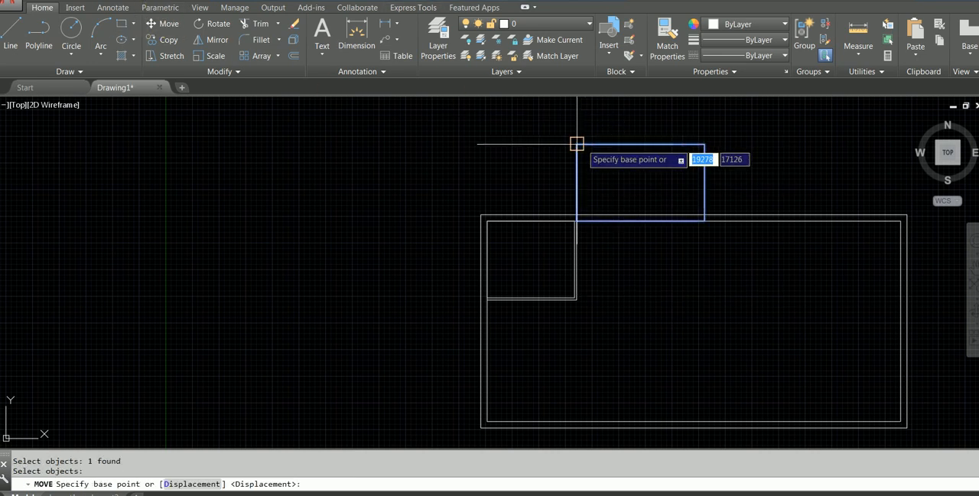
click(577, 144)
scroll(604, 209, up, 3)
key(Escape)
scroll(589, 214, down, 2)
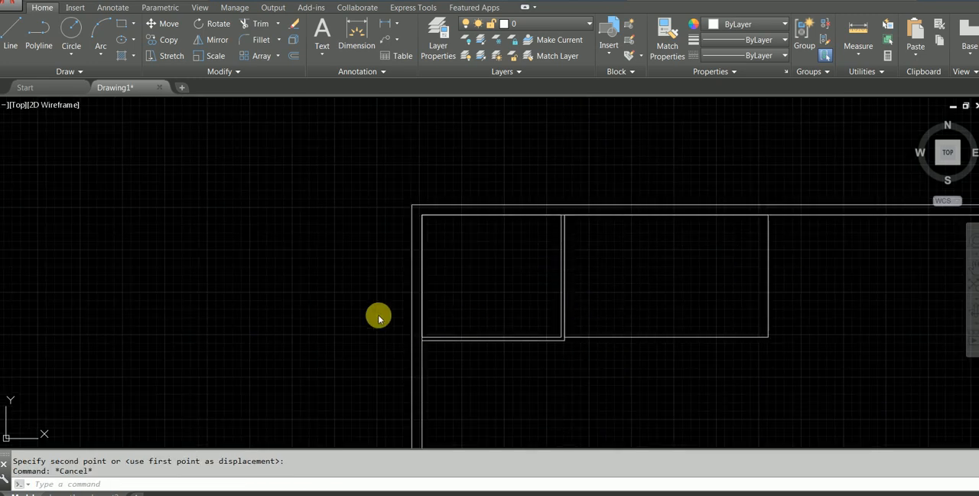
Check the second room's surrounding walls in the PDF and offset its rectangle 100 mm outward in AutoCAD.
click(352, 494)
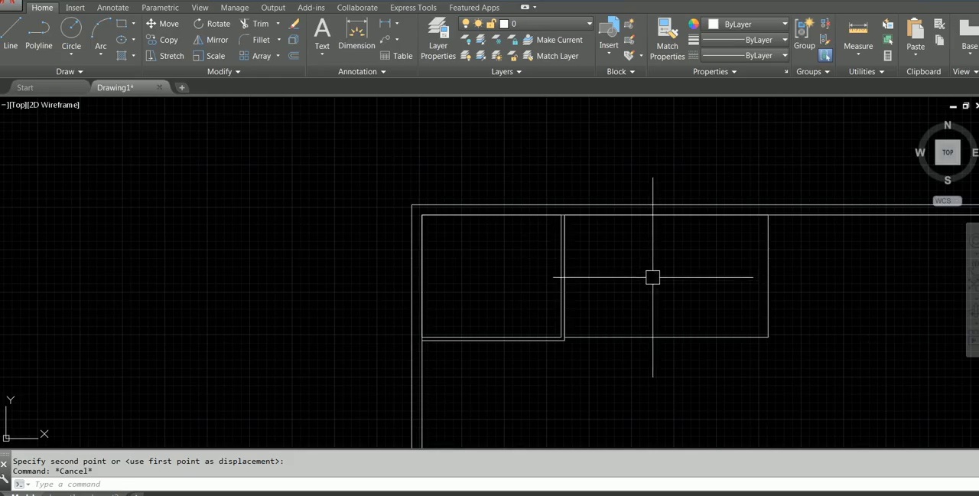
middle_drag(651, 276, 518, 254)
scroll(499, 320, up, 2)
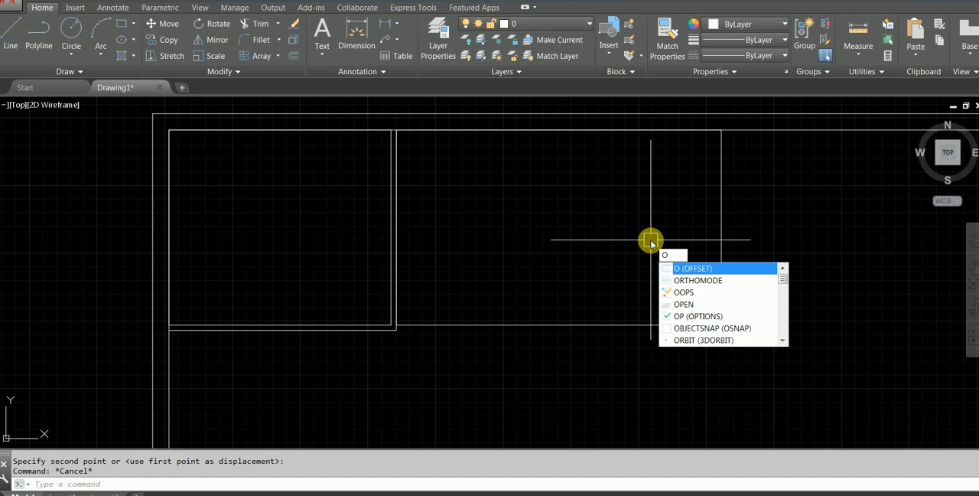
key(Return)
key(Return)
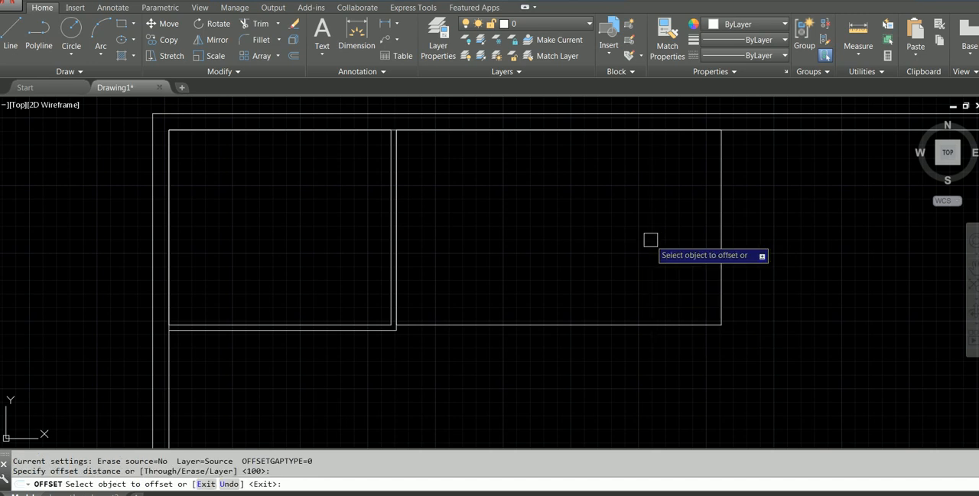
click(646, 324)
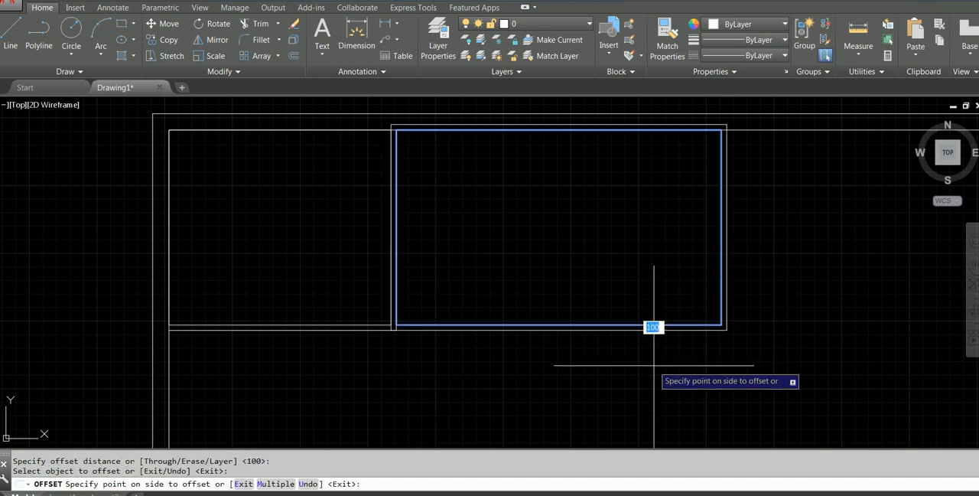
click(654, 366)
key(Escape)
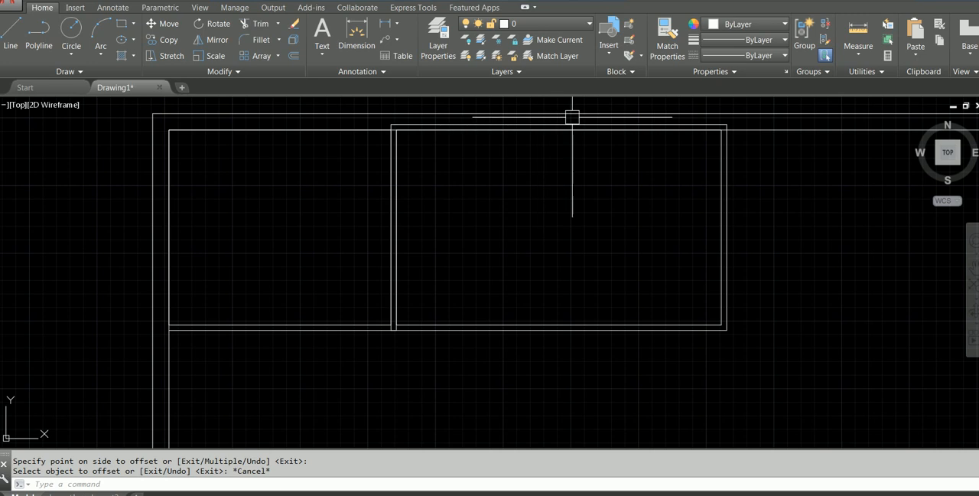
Trim the parts of the second room's offset rectangle that extend above the inner wall line.
scroll(557, 137, up, 1)
scroll(677, 183, down, 2)
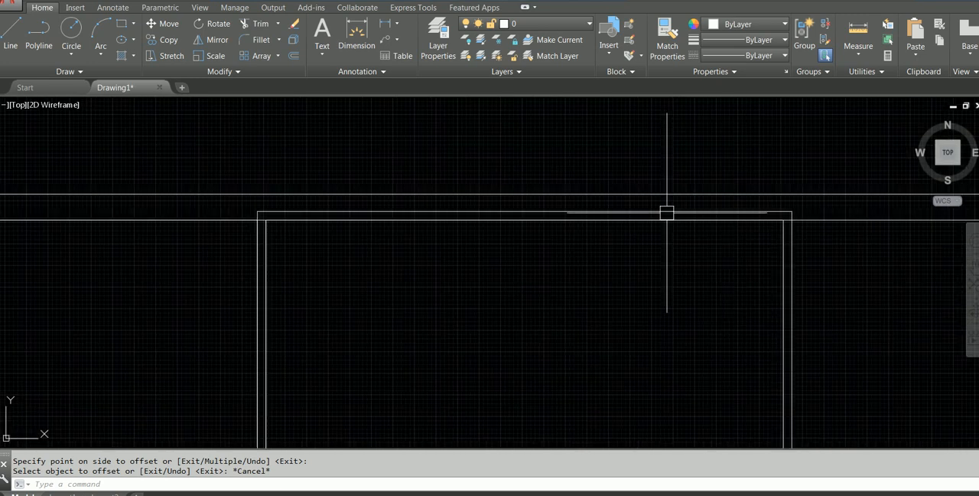
text(R)
key(Return)
key(Return)
scroll(283, 211, up, 2)
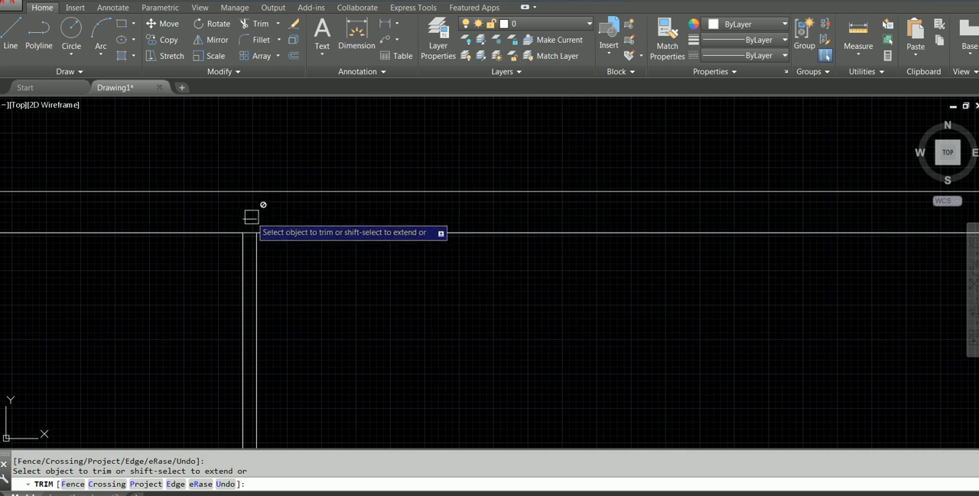
scroll(397, 219, down, 5)
middle_drag(501, 221, 364, 221)
scroll(365, 221, up, 5)
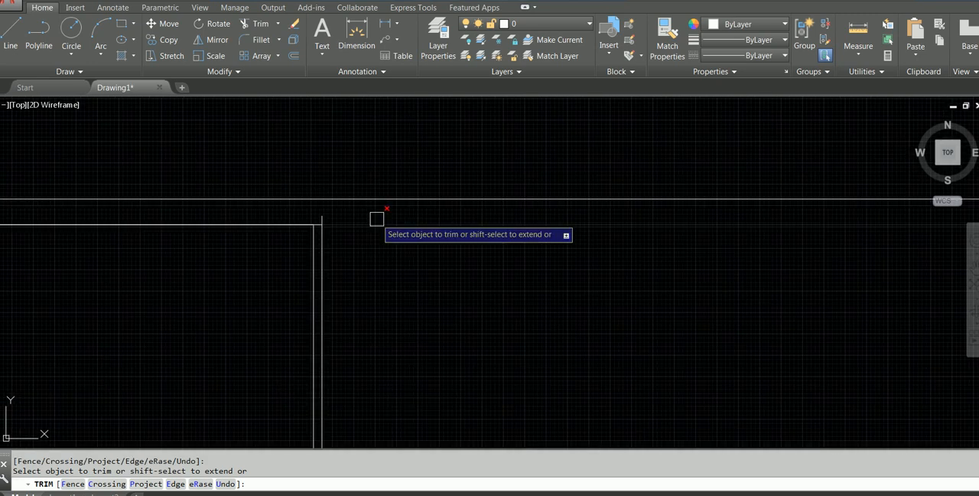
key(Escape)
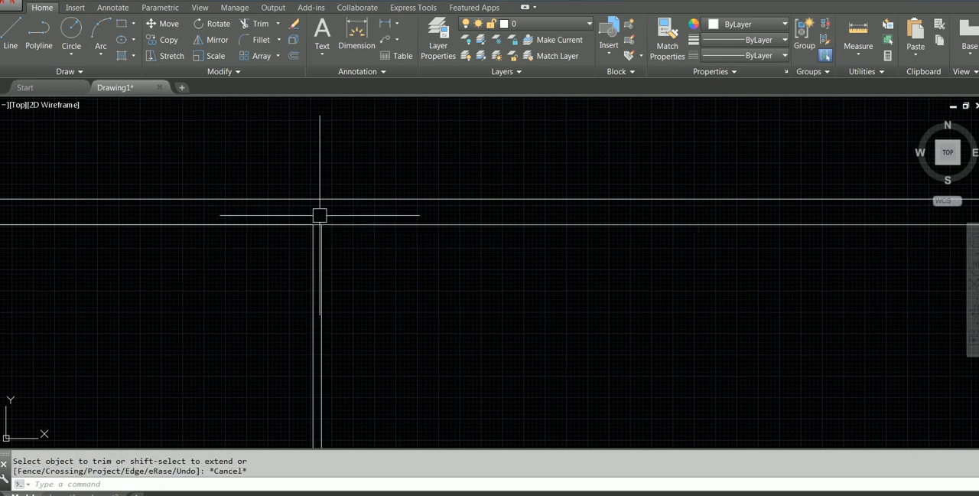
Erase the short leftover segment inside the outer wall above the partition between the two rooms.
scroll(320, 215, down, 4)
middle_drag(303, 217, 582, 210)
scroll(335, 208, up, 6)
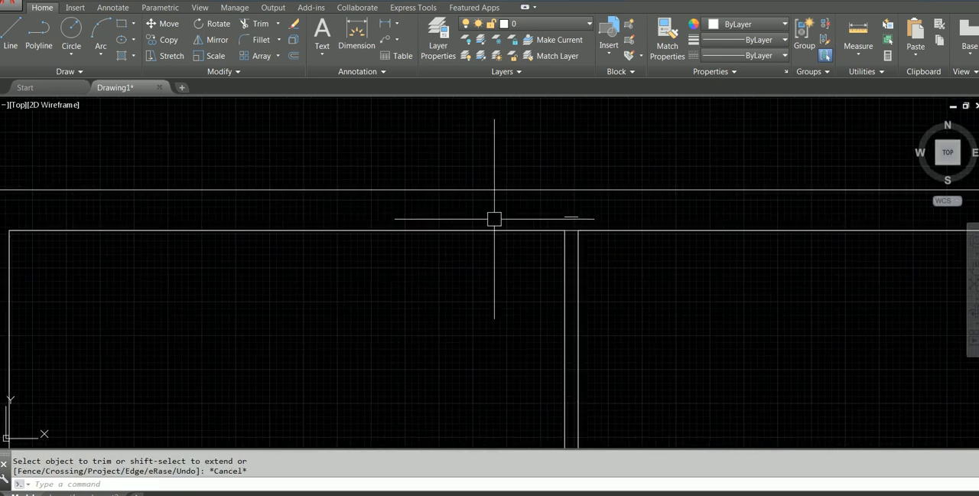
click(569, 216)
text(E)
key(Return)
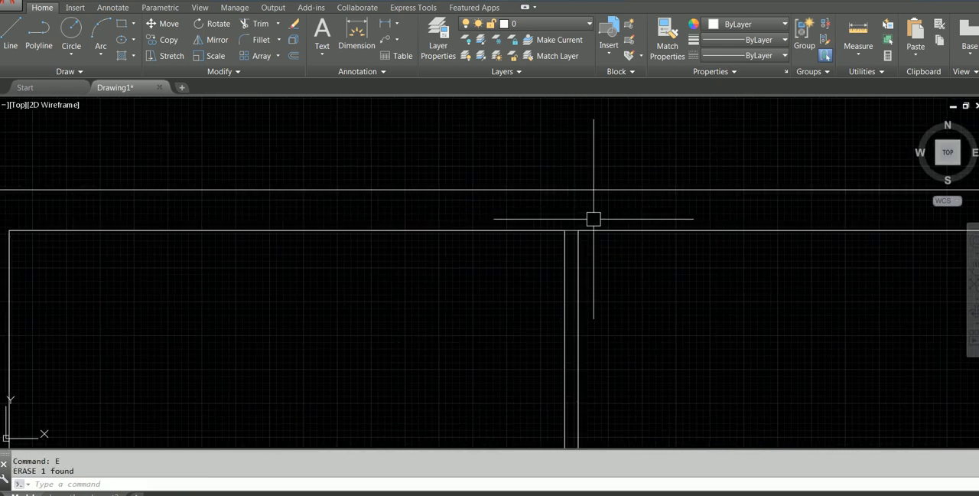
Trim the inner wall line between the partition lines at the upper ends of both partitions.
text(tr)
key(Return)
scroll(582, 212, up, 6)
key(Return)
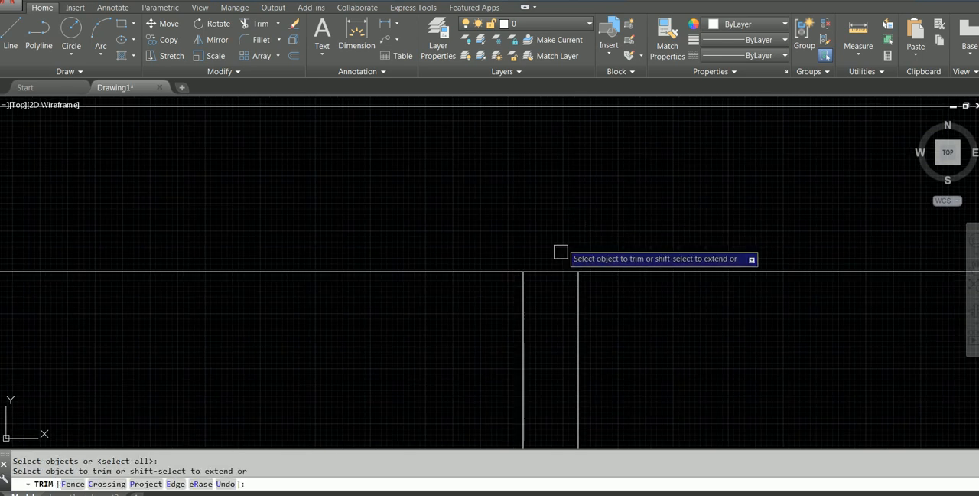
scroll(555, 270, down, 6)
scroll(698, 230, down, 2)
middle_drag(707, 285, 386, 283)
scroll(757, 234, up, 4)
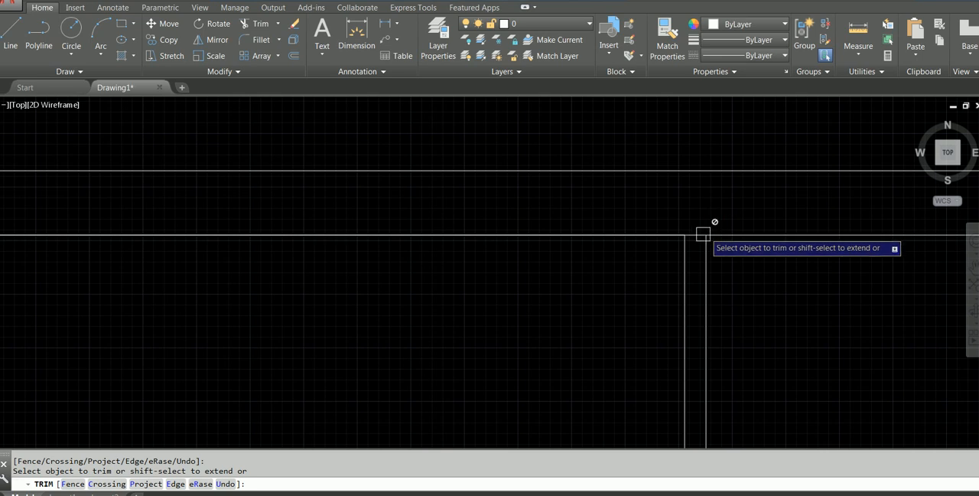
scroll(697, 234, down, 4)
middle_drag(758, 306, 500, 219)
middle_drag(345, 217, 567, 182)
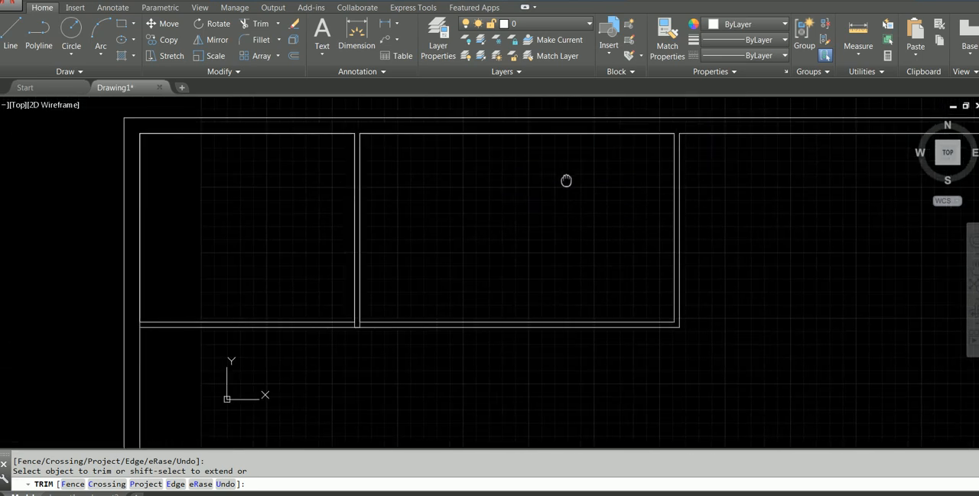
Trim the overlapping wall lines at the lower junction of the partition between the two rooms.
scroll(380, 360, up, 4)
middle_drag(380, 360, 544, 245)
scroll(540, 242, up, 3)
click(537, 234)
click(502, 234)
scroll(566, 249, down, 5)
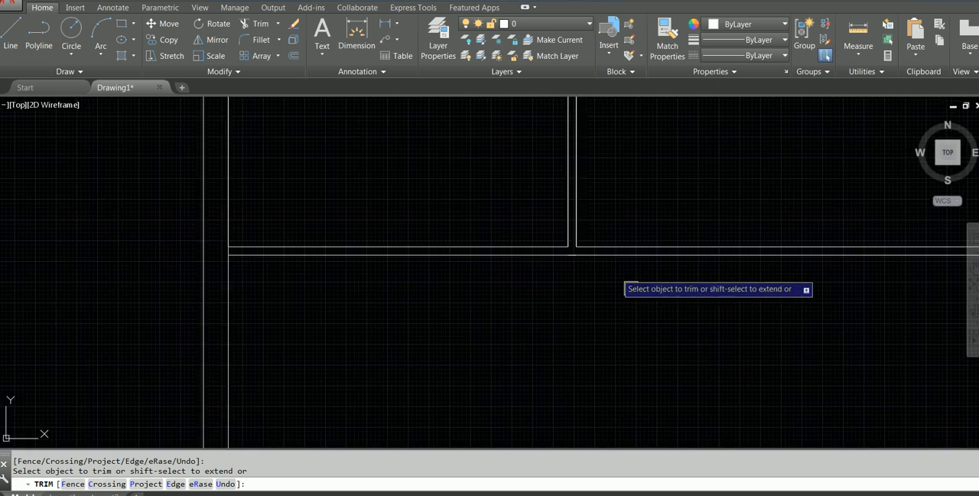
middle_drag(627, 324, 404, 337)
key(Escape)
middle_drag(602, 387, 762, 286)
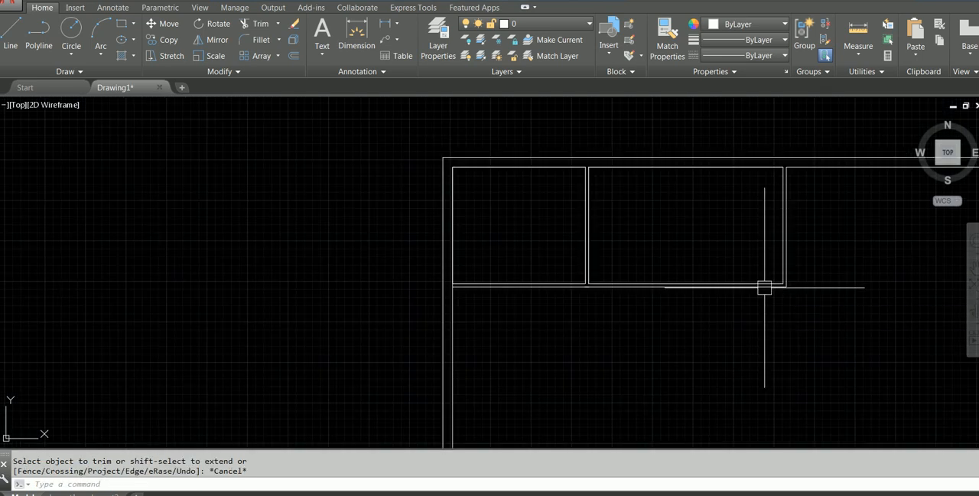
click(402, 255)
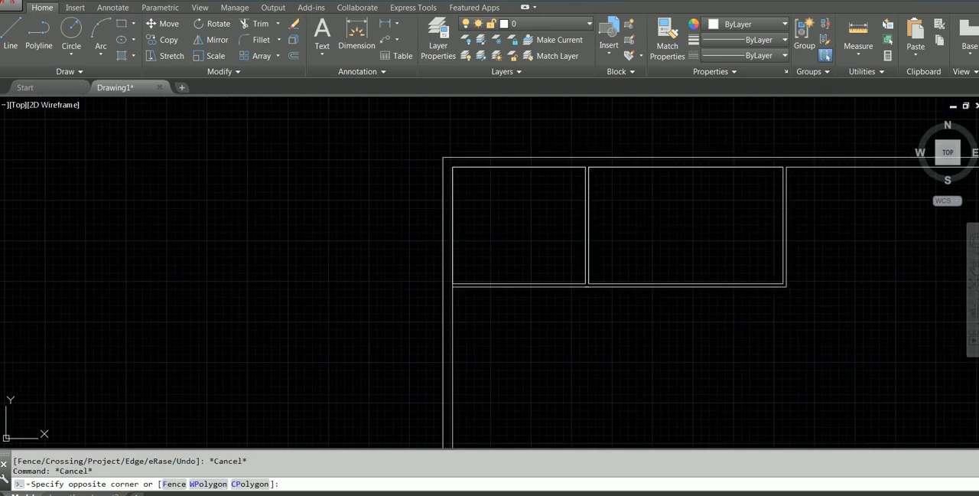
Check the PDF plan, then copy the second room's rectangle and its partition outline 6100 mm to the right as the third room.
key(Escape)
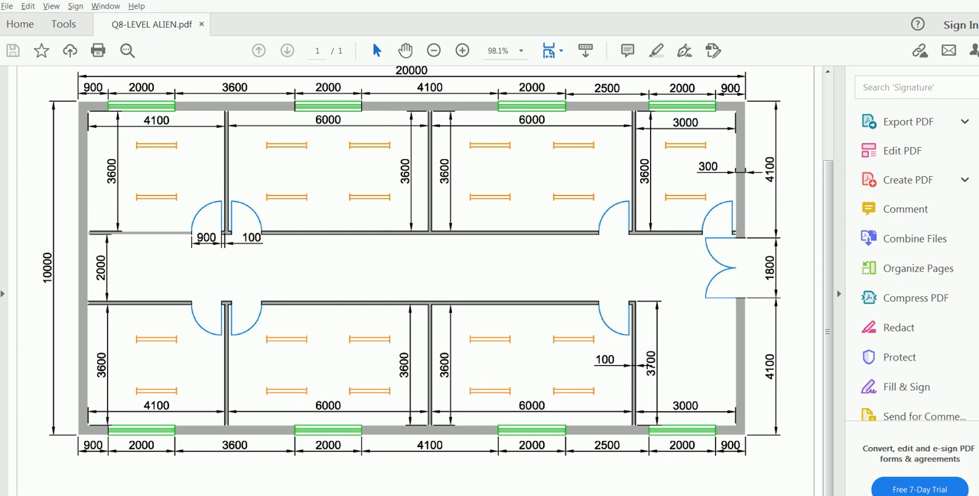
mouse_move(343, 494)
click(343, 455)
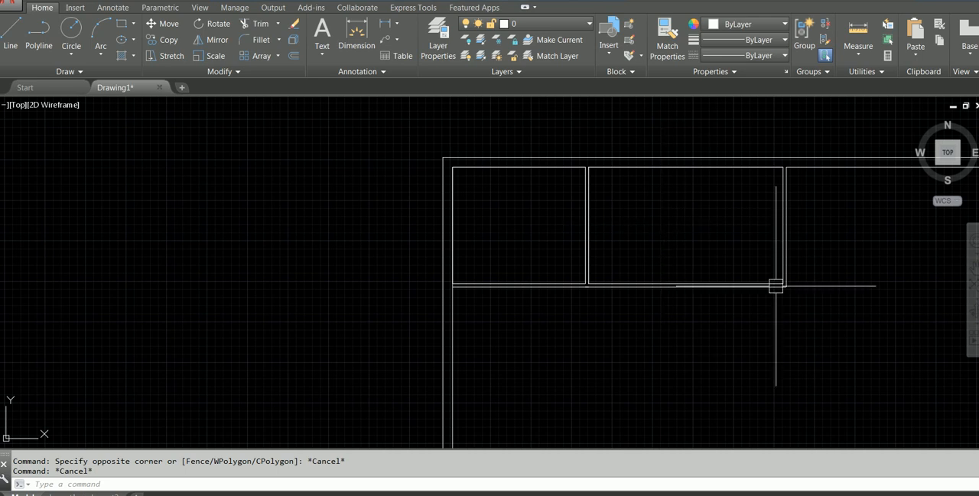
click(814, 295)
click(723, 255)
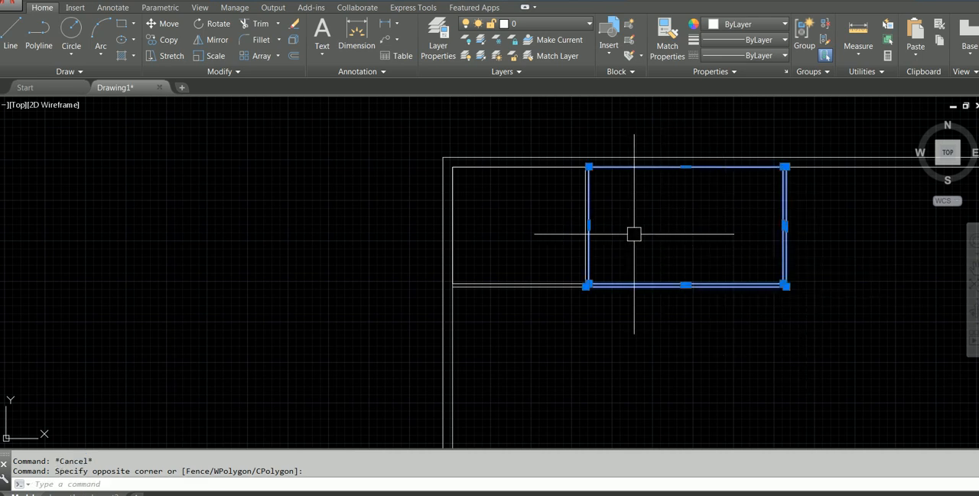
scroll(634, 237, up, 2)
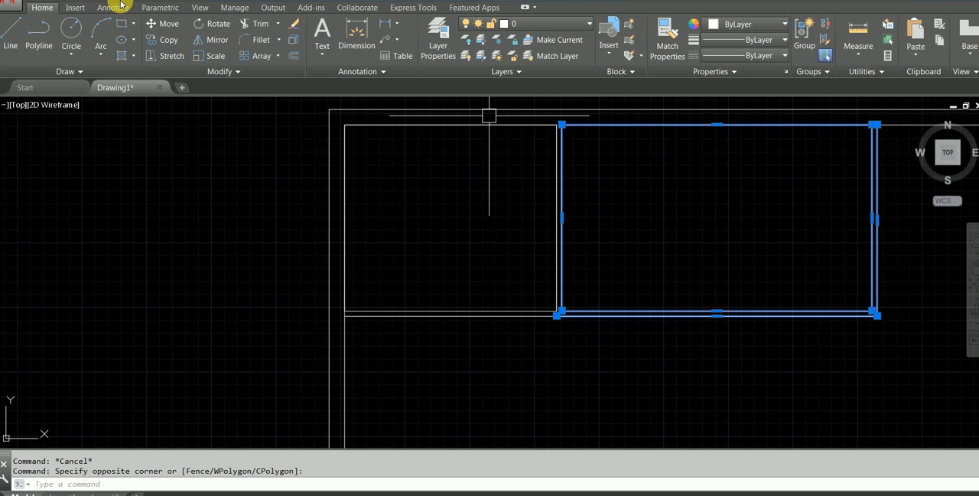
click(157, 46)
scroll(507, 149, up, 2)
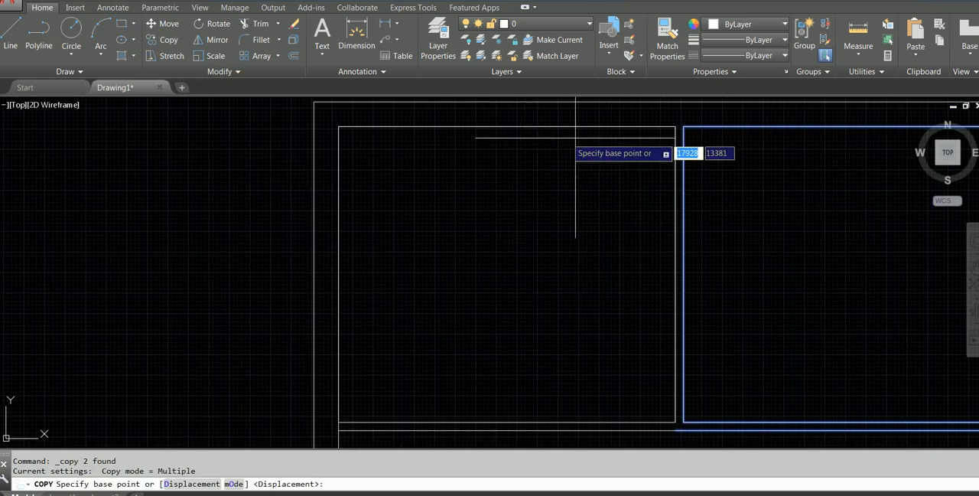
click(675, 126)
scroll(694, 208, down, 2)
middle_drag(691, 207, 160, 186)
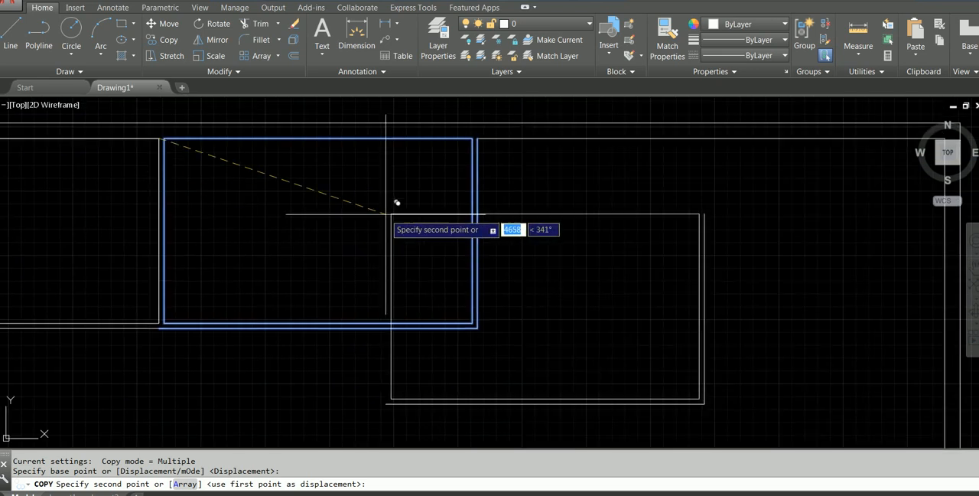
click(472, 138)
key(Escape)
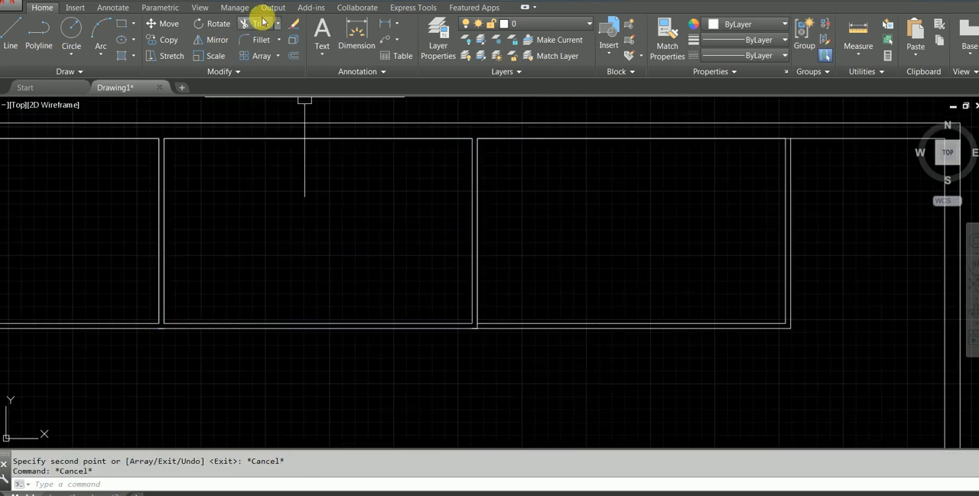
Measure the third room's height along its left side, from the lower inner corner to the inner wall line.
click(859, 30)
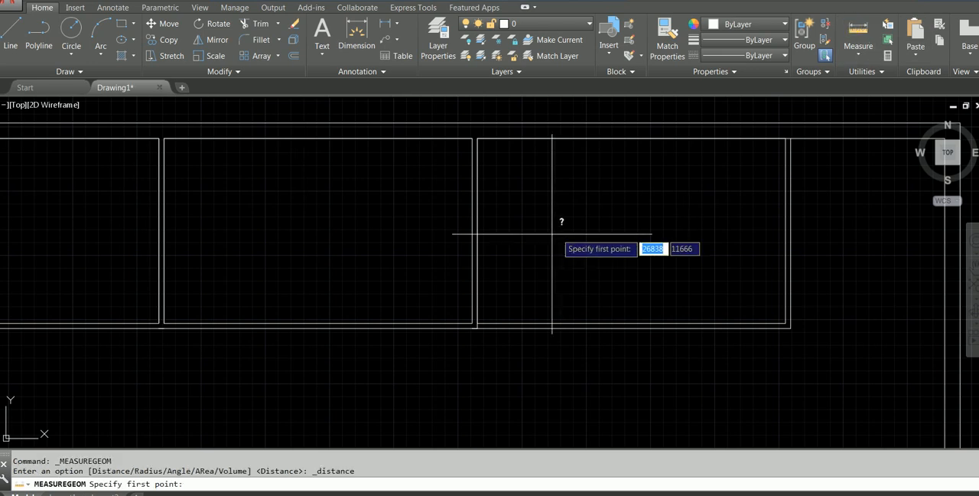
scroll(485, 327, up, 3)
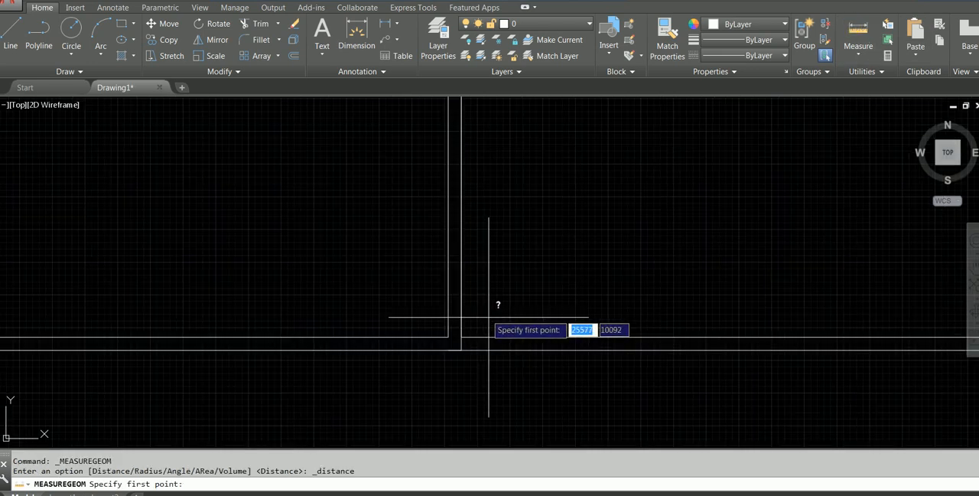
click(462, 337)
scroll(689, 318, down, 3)
middle_drag(717, 280, 505, 252)
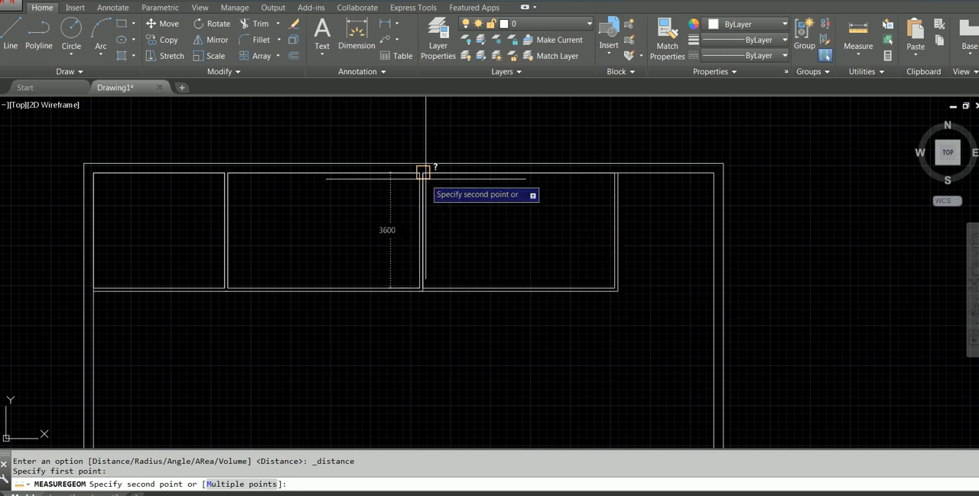
key(Escape)
Trim the overlapping wall line at the lower junction of the partition between the second and third rooms.
scroll(441, 312, up, 5)
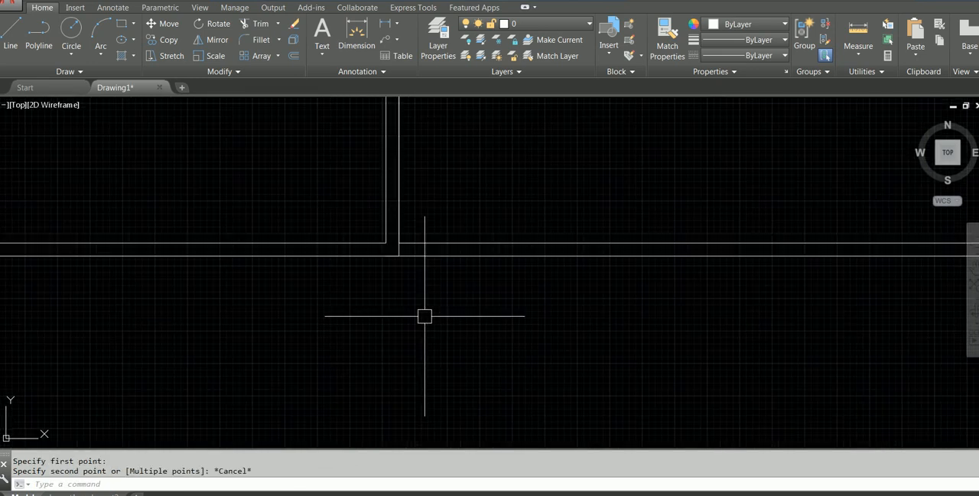
text(tr)
key(Return)
key(Return)
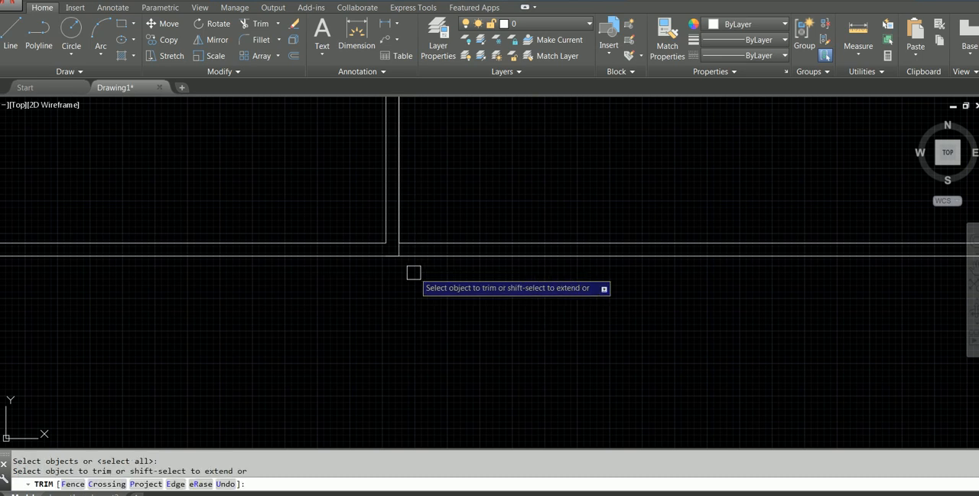
scroll(400, 252, up, 2)
click(378, 218)
scroll(392, 223, down, 4)
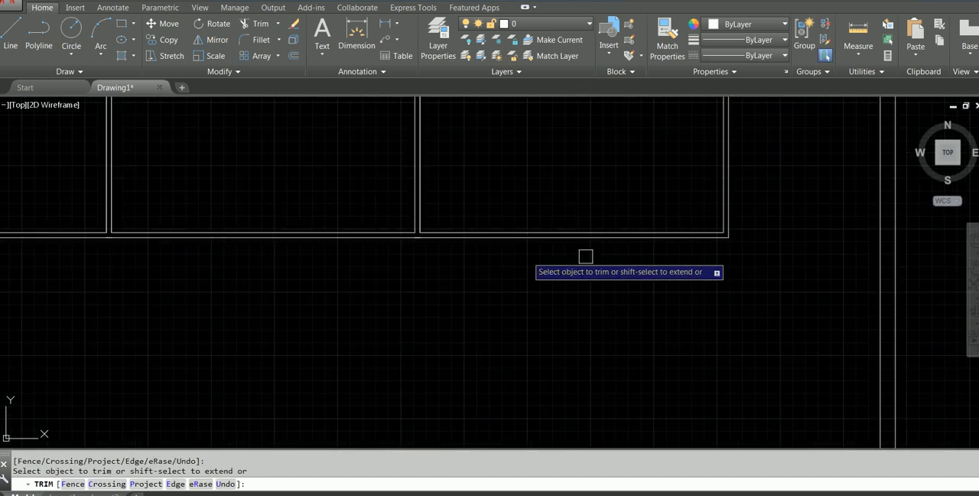
Trim the inner wall line between the partition lines at the upper ends of the third room's two partitions.
scroll(779, 260, up, 2)
middle_drag(787, 258, 837, 406)
scroll(823, 291, down, 3)
scroll(825, 199, up, 2)
scroll(785, 218, up, 2)
middle_drag(695, 157, 777, 356)
scroll(604, 262, down, 2)
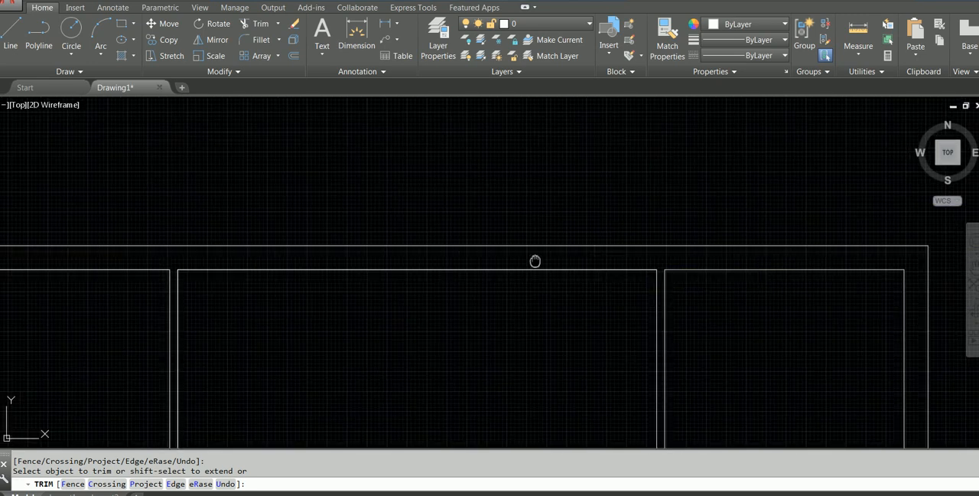
middle_drag(536, 262, 665, 260)
key(Escape)
scroll(544, 314, down, 2)
middle_drag(589, 306, 566, 232)
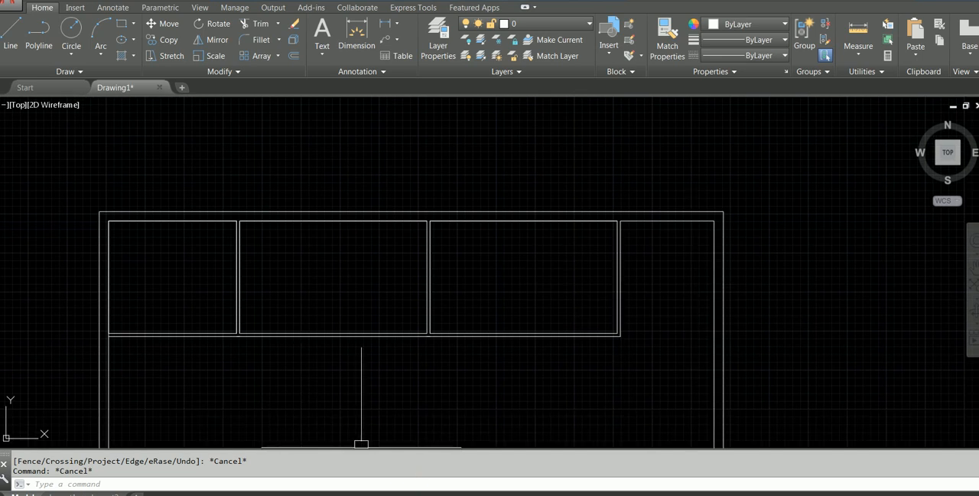
Check the fourth room's width in the PDF plan and measure the matching gap from the last partition to the right inner wall.
click(348, 494)
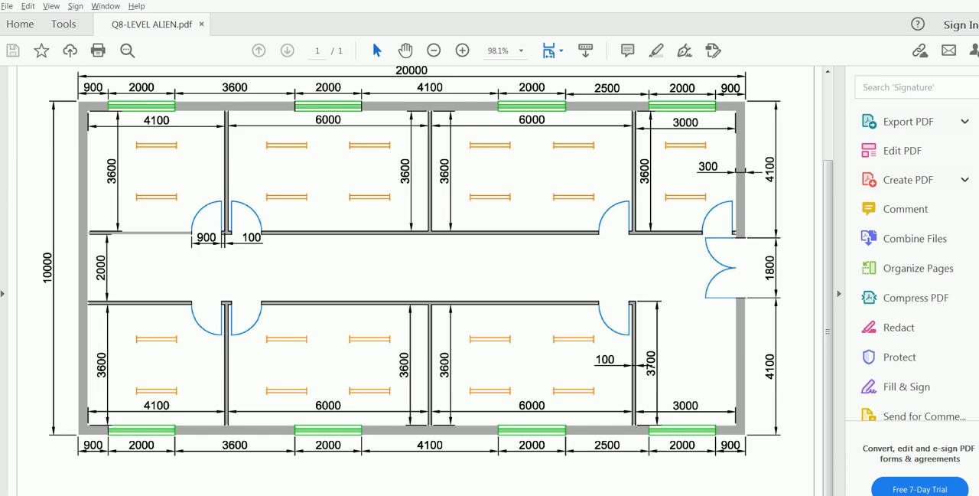
click(348, 494)
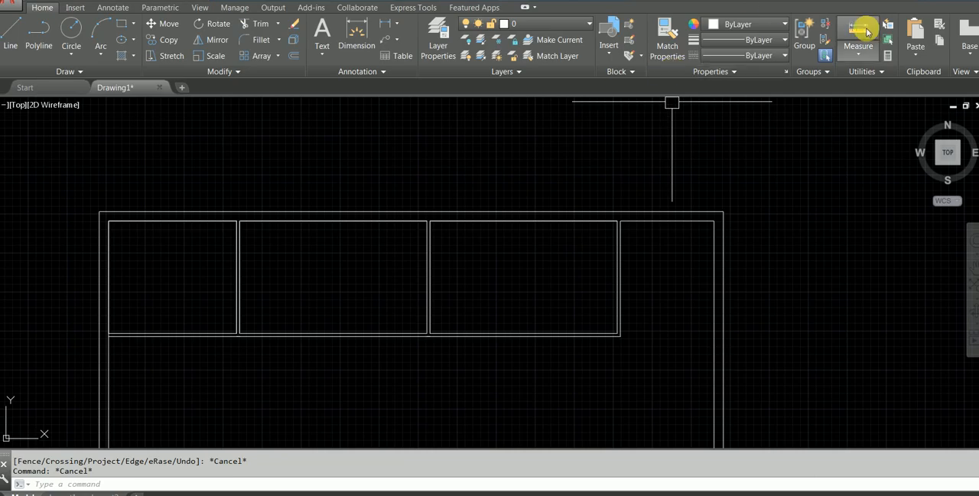
click(866, 30)
scroll(660, 142, up, 4)
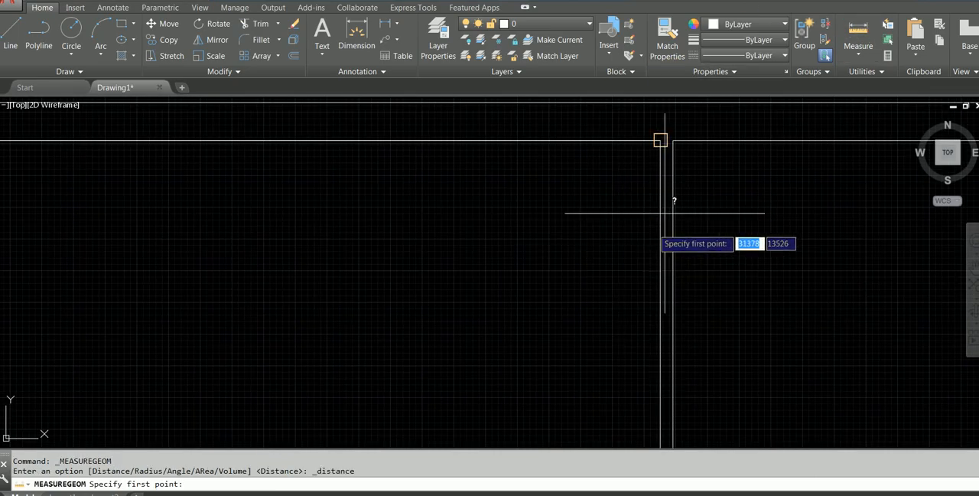
click(673, 140)
scroll(783, 227, down, 2)
middle_drag(777, 227, 450, 228)
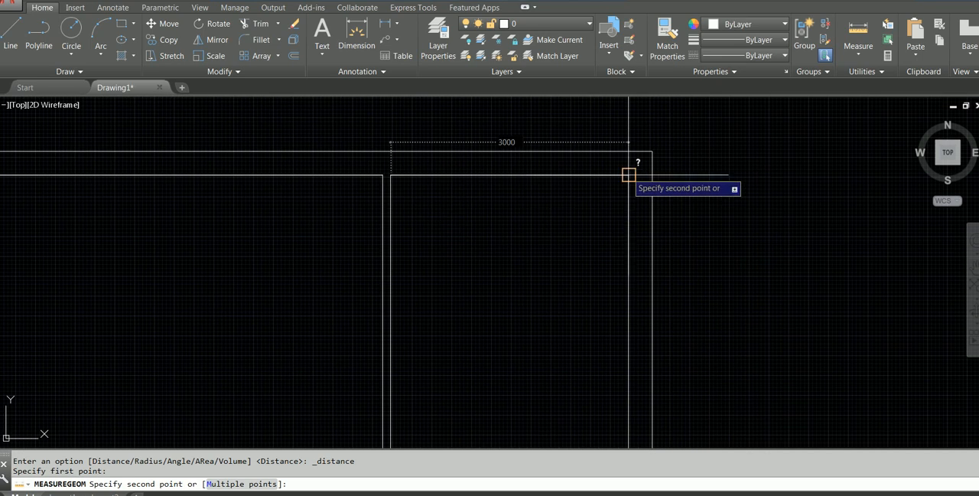
key(Escape)
scroll(533, 225, down, 3)
scroll(513, 243, up, 2)
scroll(501, 260, down, 1)
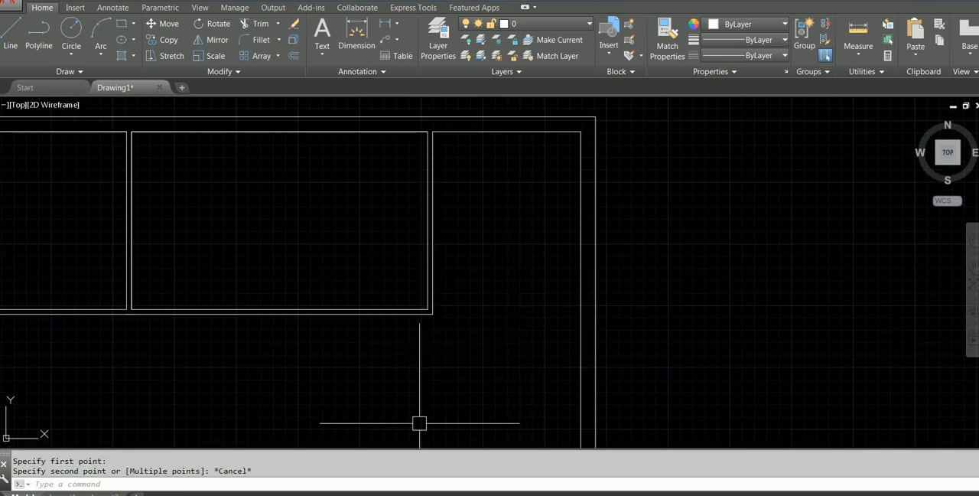
Consult the PDF plan again, then explode the third room's outer partition polyline into separate lines.
key(alt+Tab)
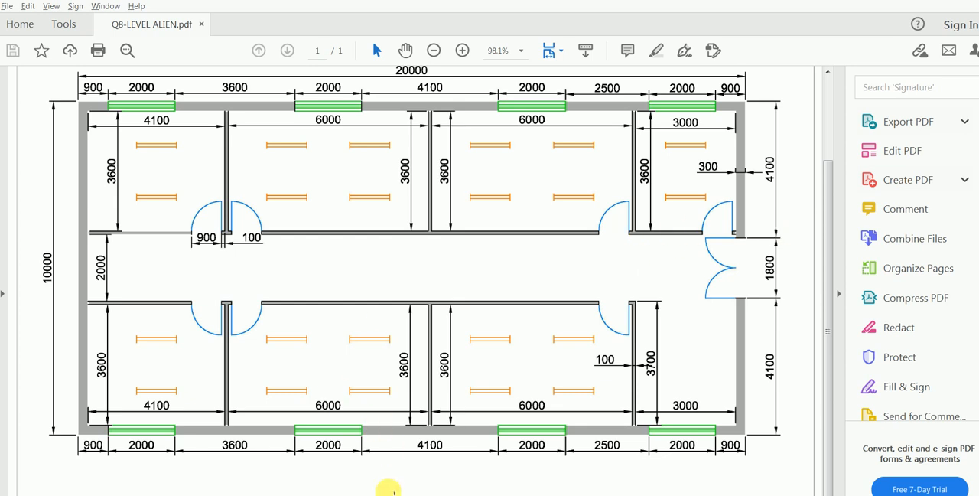
key(alt+Tab)
scroll(490, 283, up, 2)
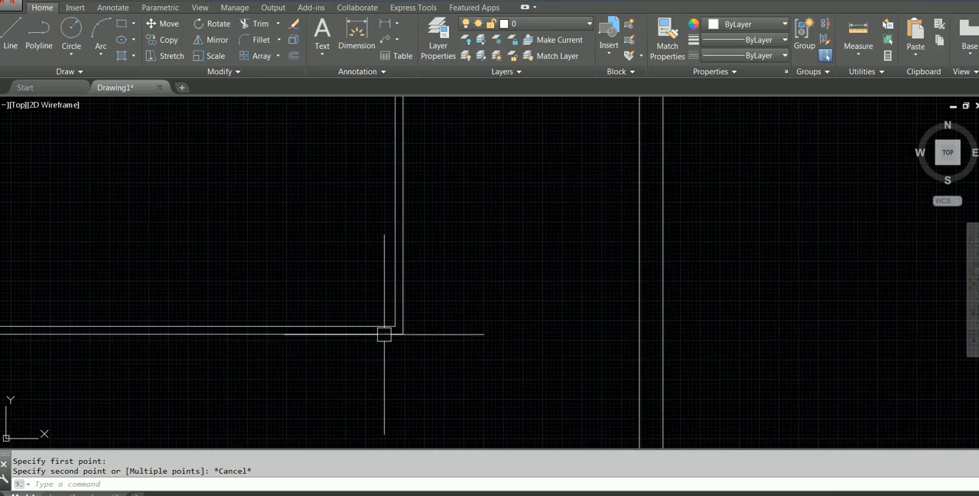
key(Escape)
click(404, 275)
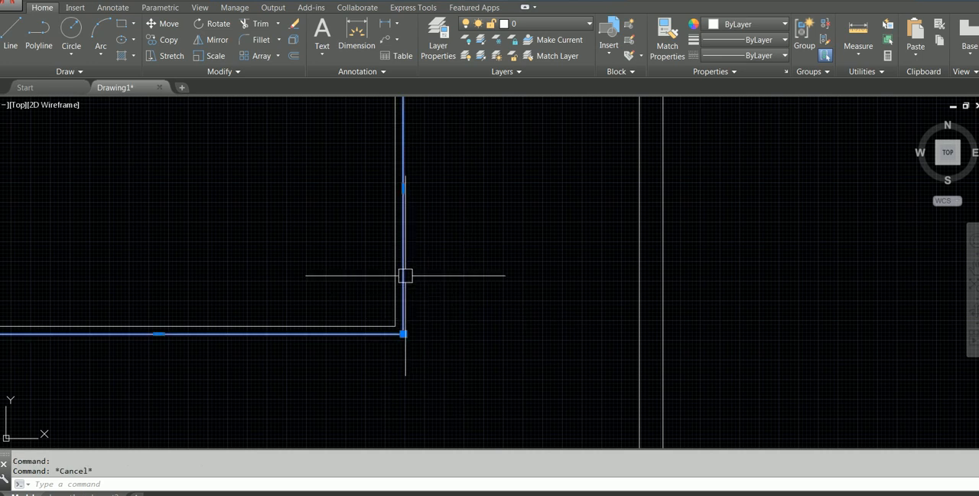
key(Escape)
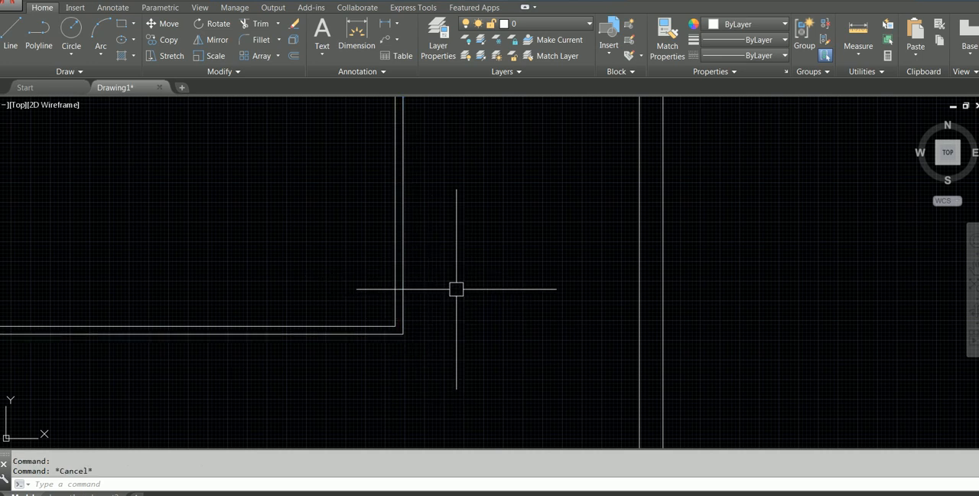
click(405, 247)
scroll(413, 253, down, 1)
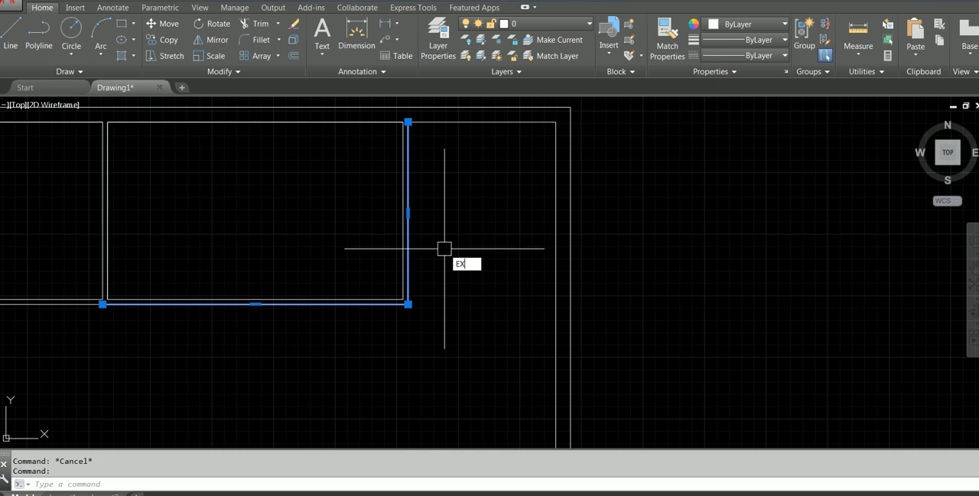
key(Down)
key(Return)
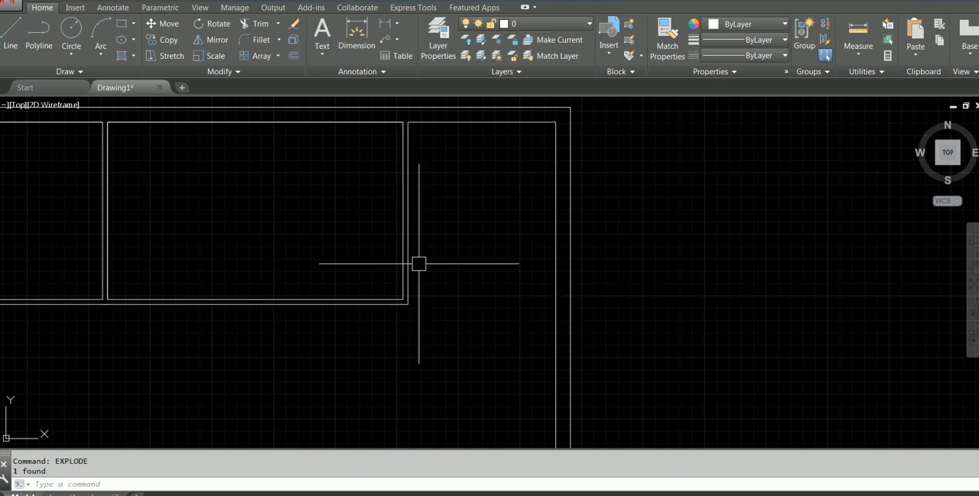
Stretch the right end of the third room's lower outer partition line 3000 mm horizontally, with Ortho on, to the right inner wall.
click(413, 262)
key(Escape)
click(385, 303)
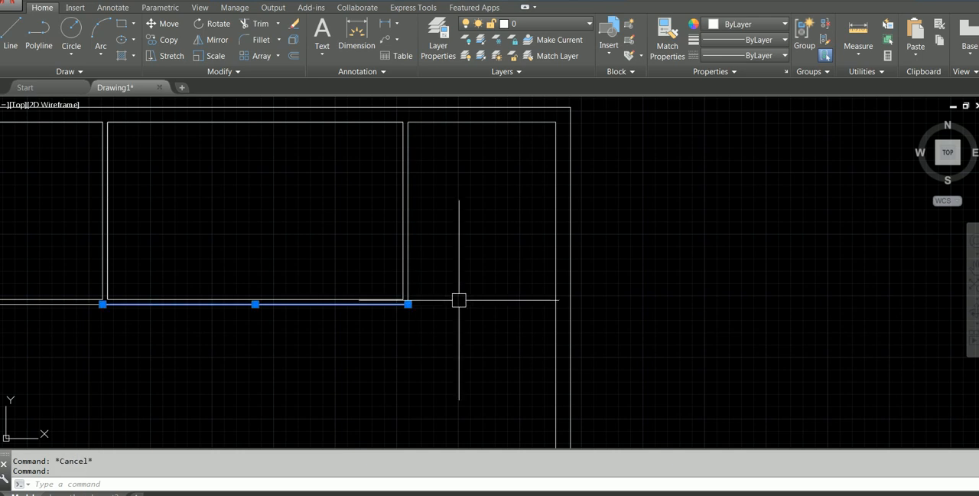
click(408, 304)
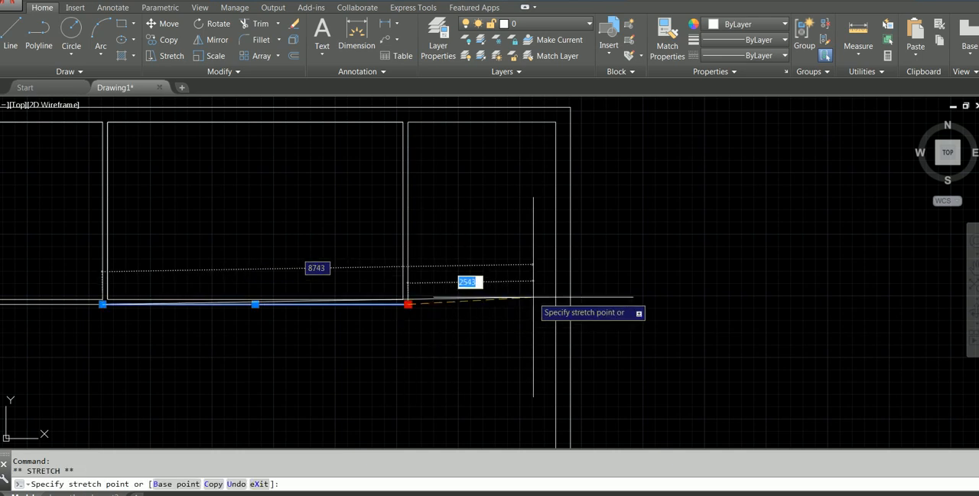
key(F8)
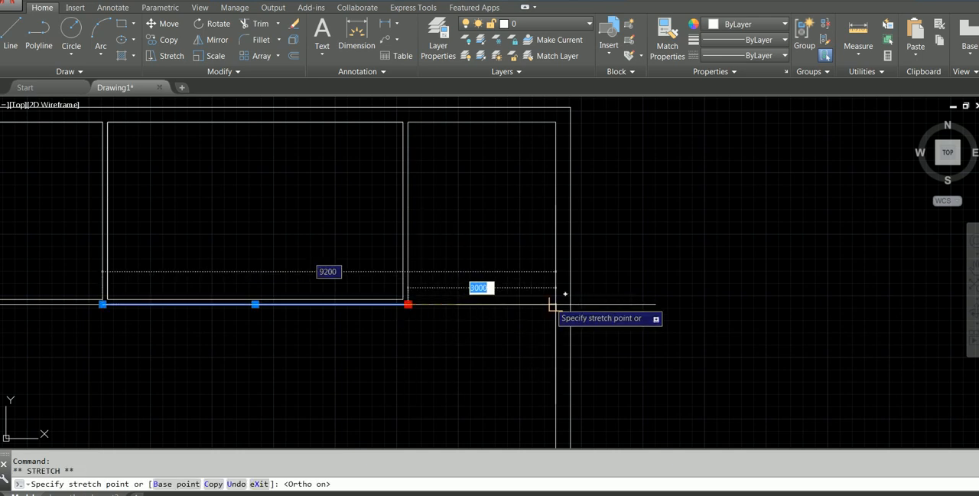
key(Escape)
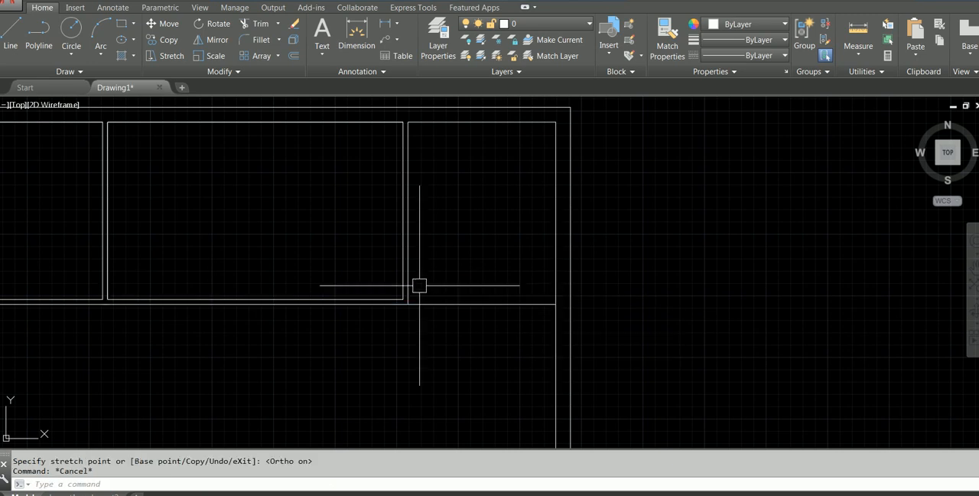
click(382, 303)
key(Escape)
scroll(396, 299, up, 2)
click(397, 299)
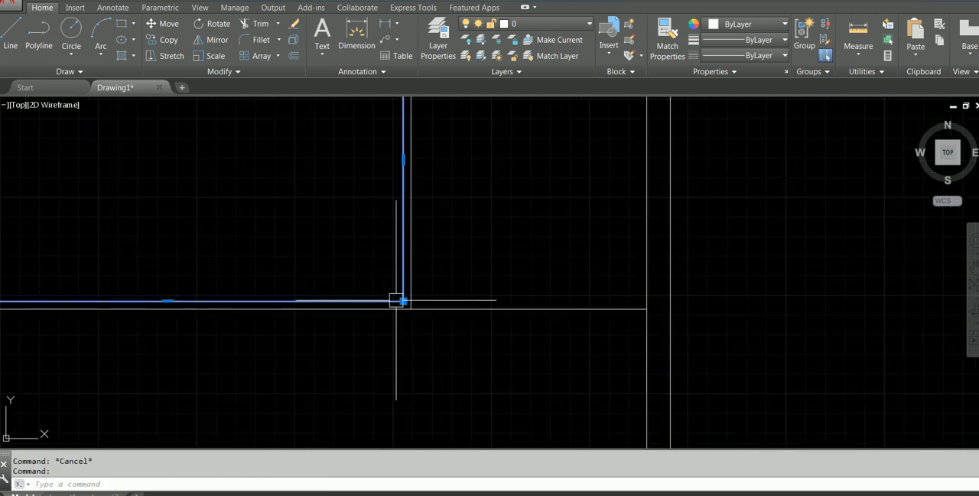
key(Escape)
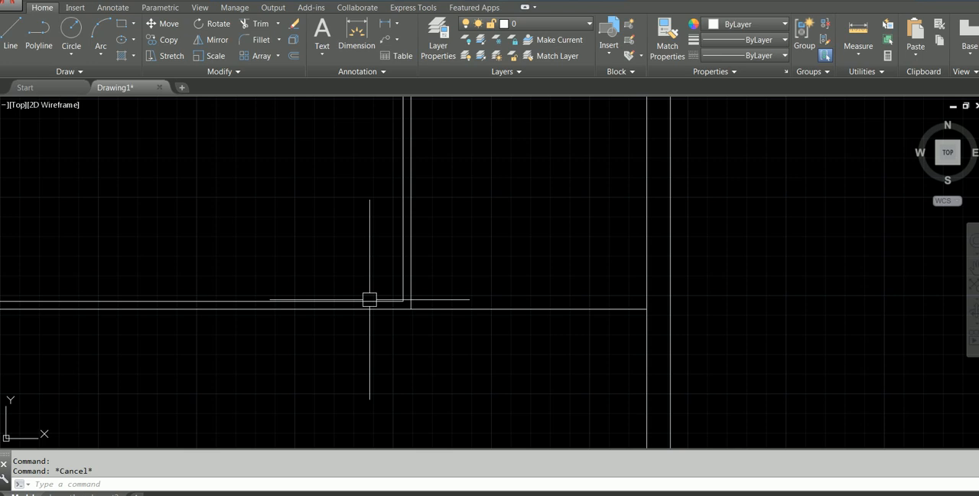
Draw a horizontal line from the third room's lower right inner corner to the inner face of the right outer wall.
click(14, 23)
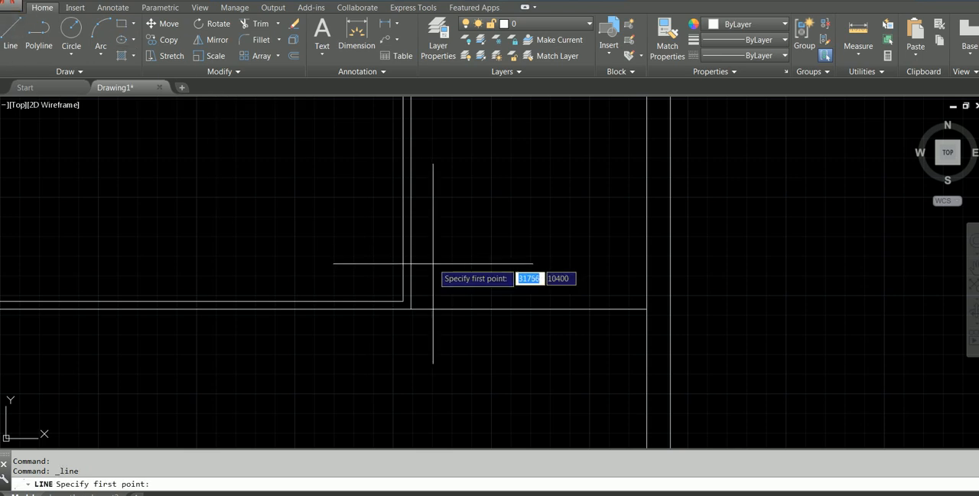
click(403, 300)
click(655, 294)
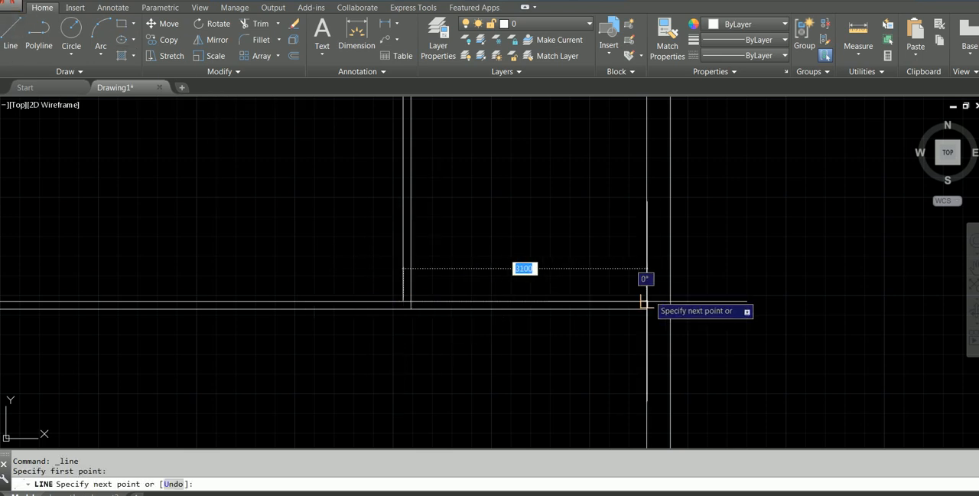
key(Escape)
scroll(413, 310, up, 2)
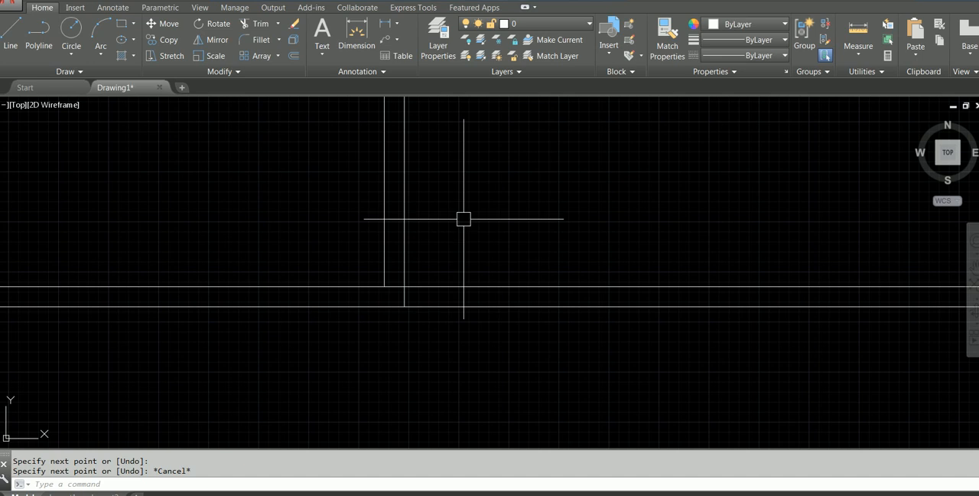
Trim the piece of partition line between the two faces of the last vertical partition at its lower junction.
key(Return)
key(Return)
scroll(429, 297, up, 4)
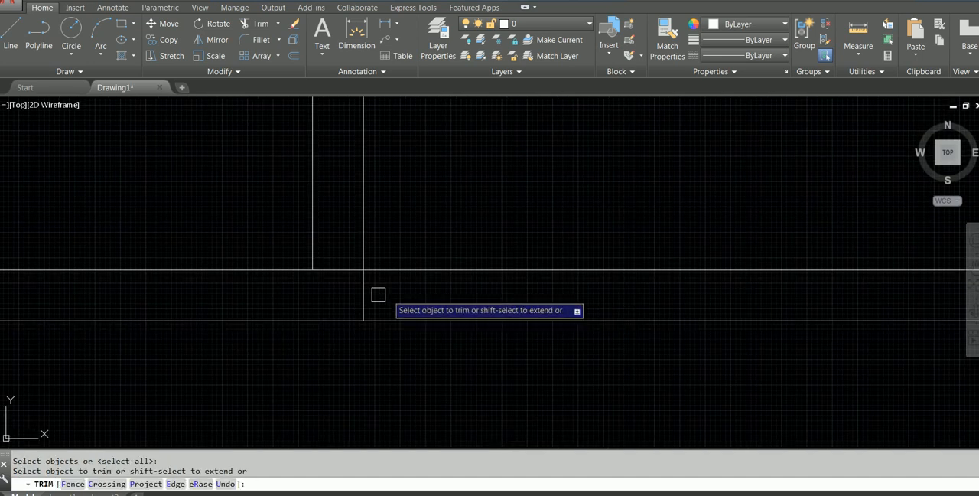
click(344, 270)
scroll(375, 245, down, 8)
middle_drag(452, 189, 520, 297)
scroll(461, 222, down, 3)
scroll(527, 264, down, 2)
middle_drag(527, 258, 660, 155)
key(Escape)
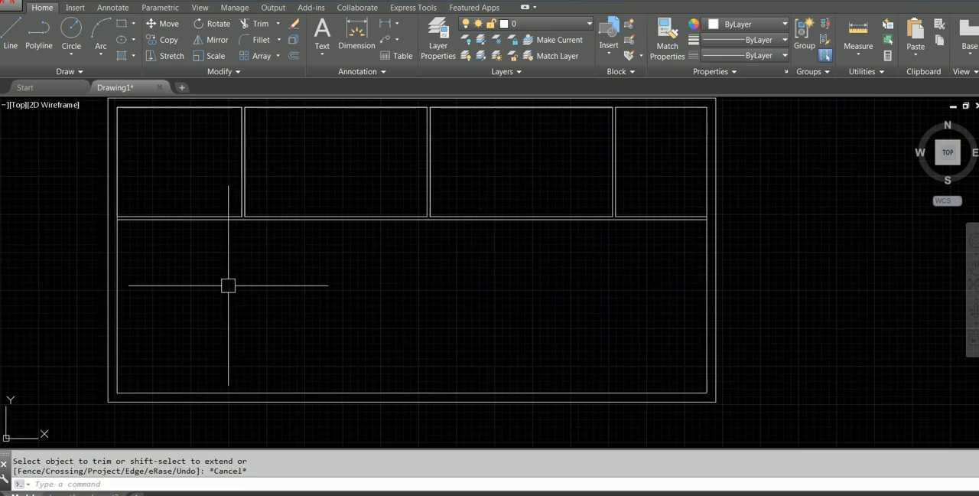
Draw a horizontal line about 24600 mm long below the upper rooms, from the left inner wall past the right outer wall.
text(L)
key(Return)
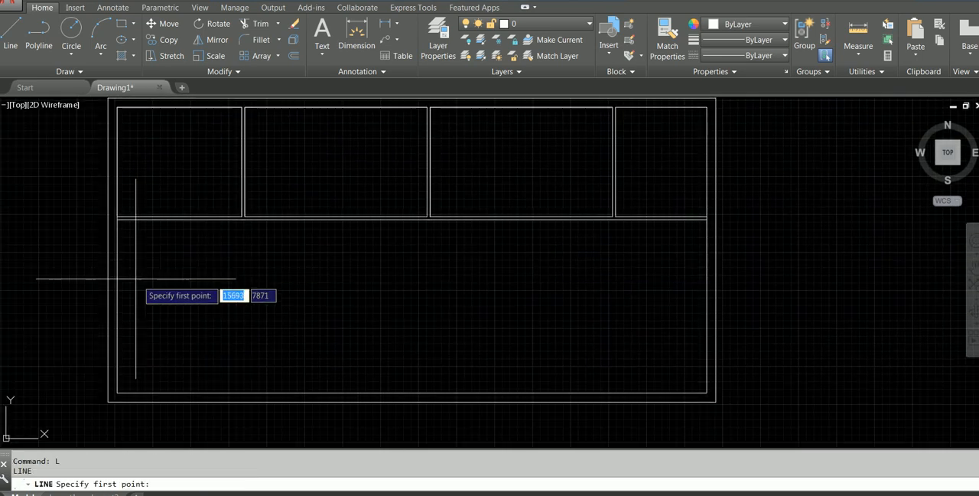
click(117, 249)
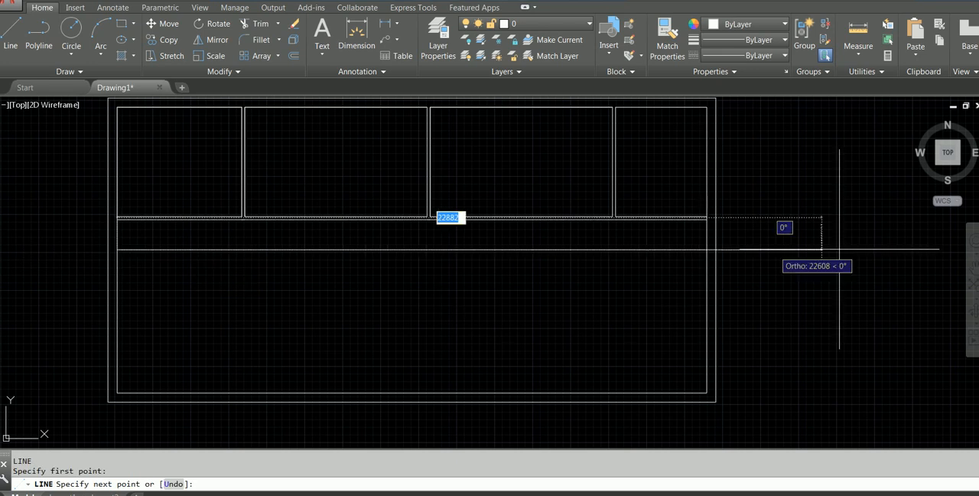
click(866, 250)
key(Escape)
middle_drag(295, 263, 474, 280)
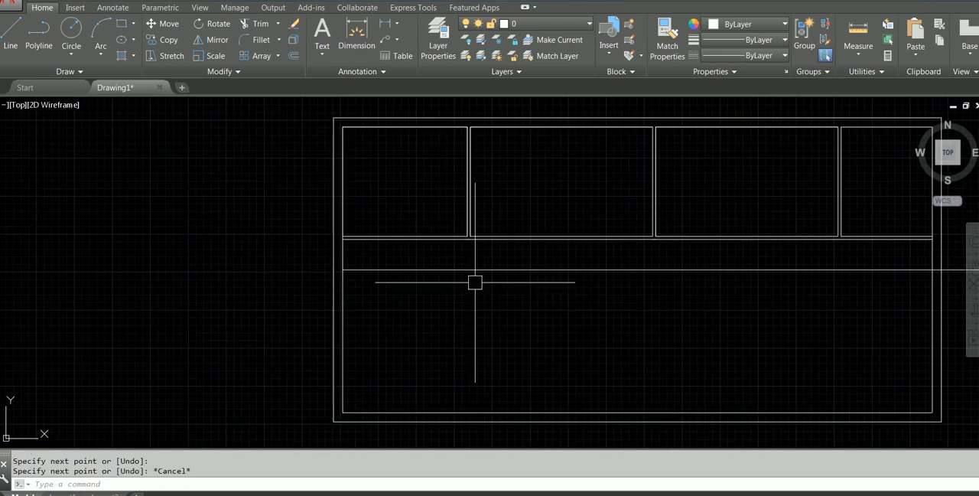
Stretch the horizontal line's left end beyond the left outer wall, making the line about 29740 mm long.
click(356, 268)
click(342, 269)
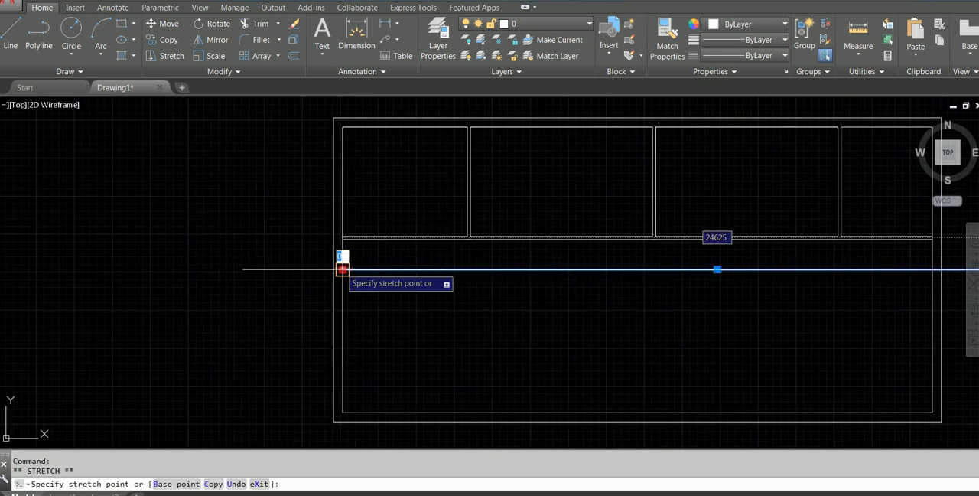
key(Escape)
scroll(422, 281, down, 2)
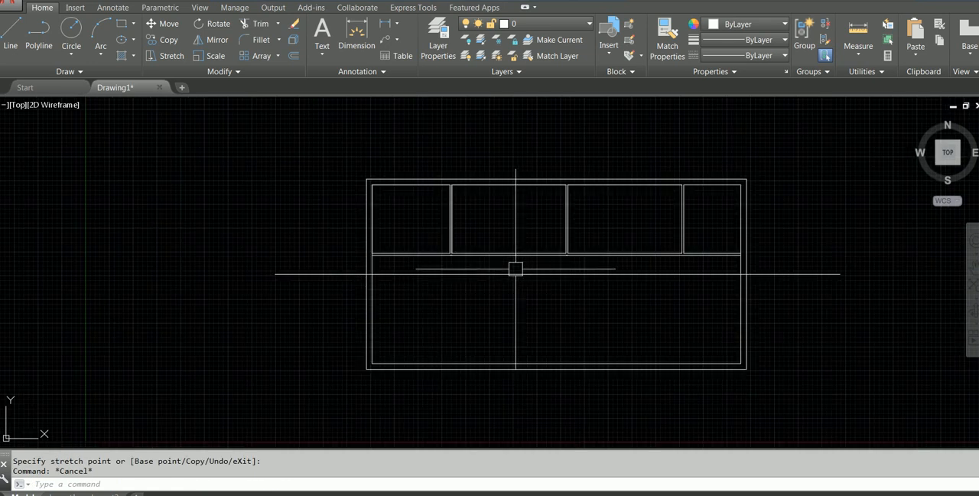
Open the properties of the long horizontal line and check which linetypes are available for it.
click(323, 276)
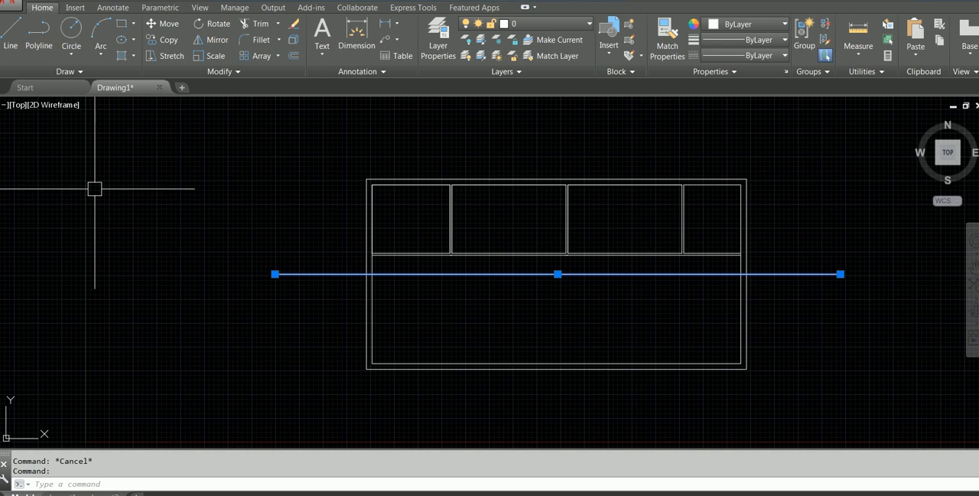
right_click(184, 163)
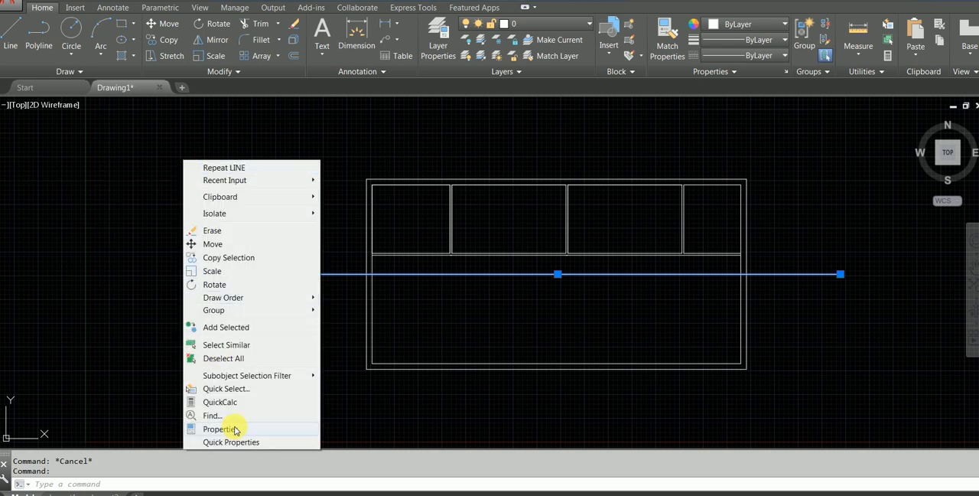
click(234, 429)
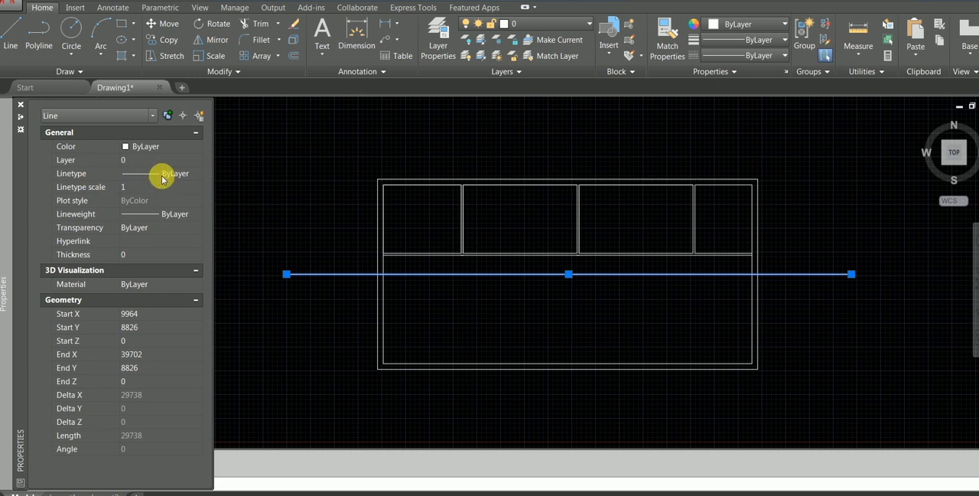
click(197, 176)
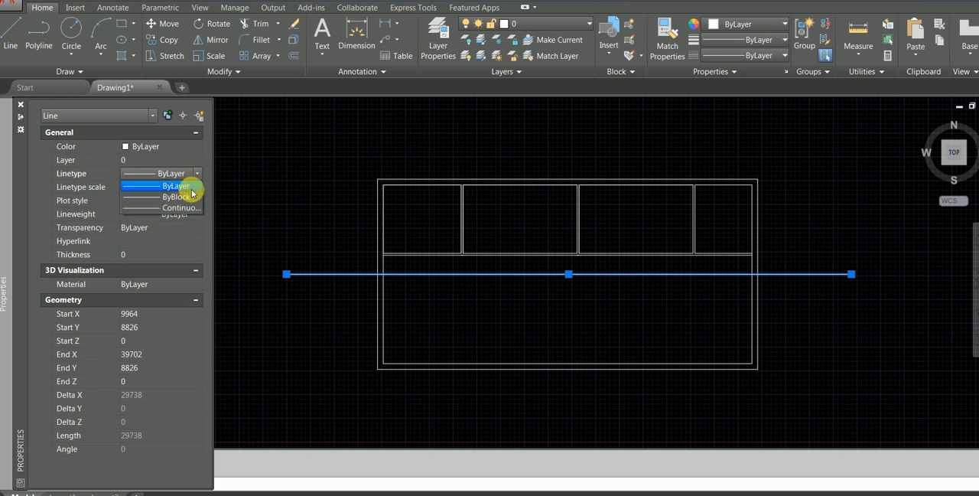
click(196, 175)
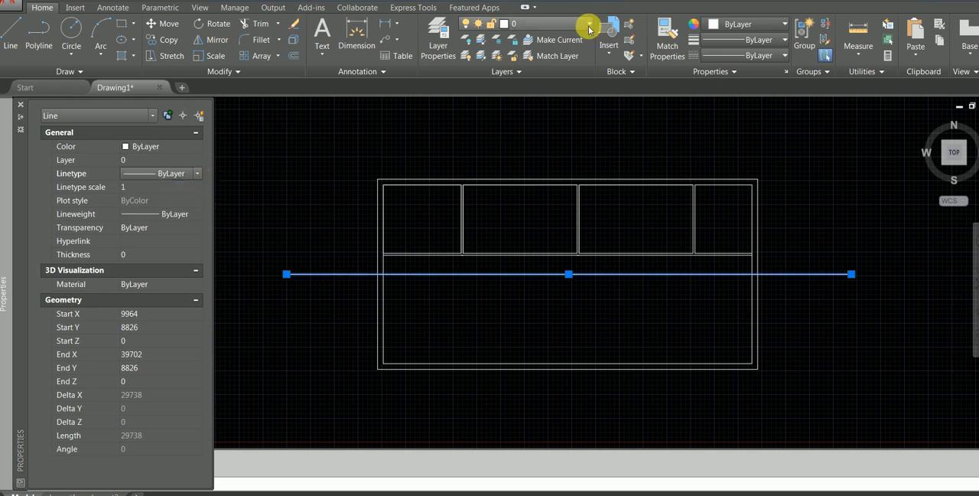
key(ctrl+1)
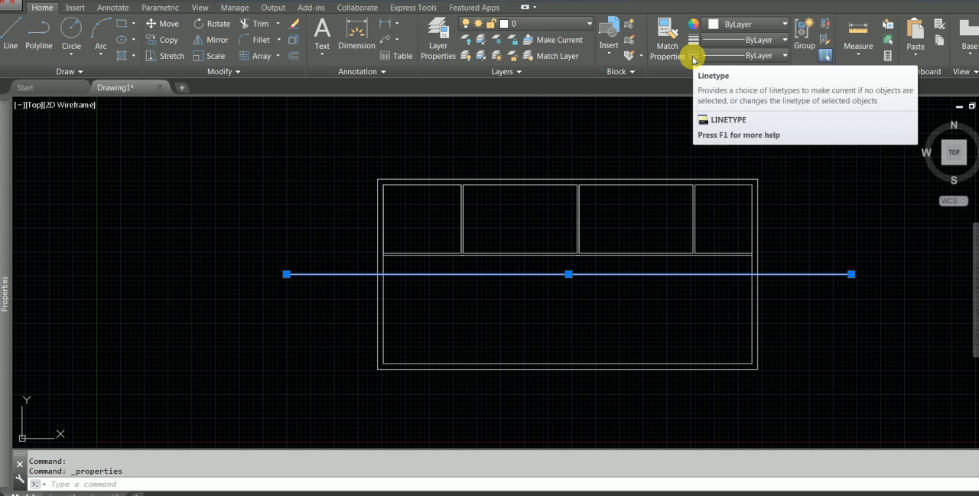
Load the CENTER linetype from acadiso.lin into the drawing.
click(783, 56)
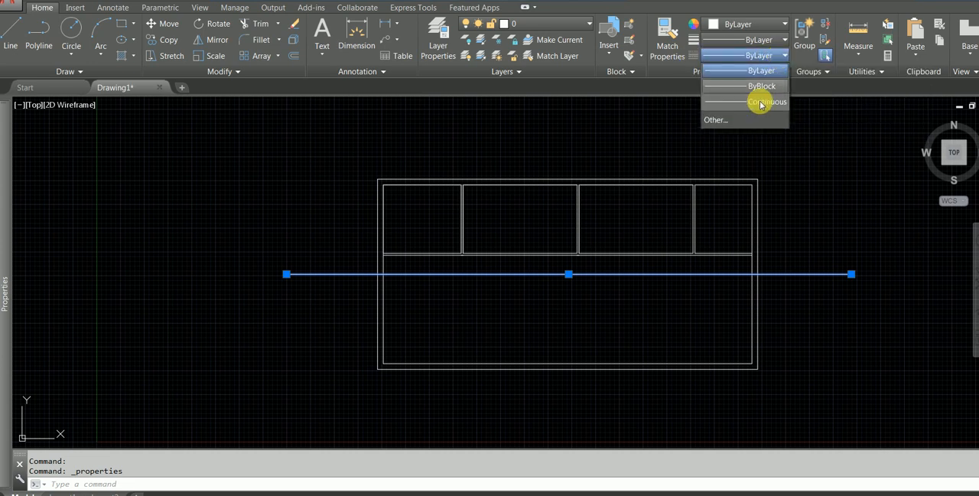
click(736, 118)
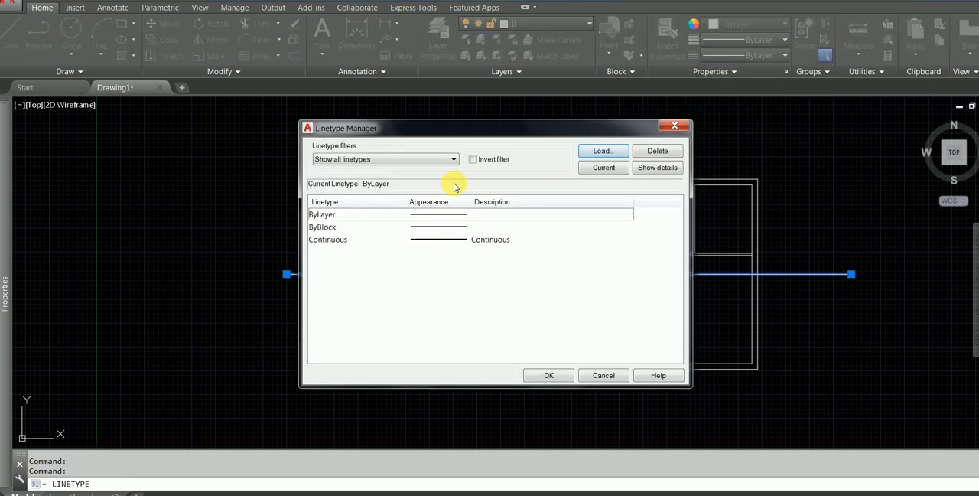
click(609, 152)
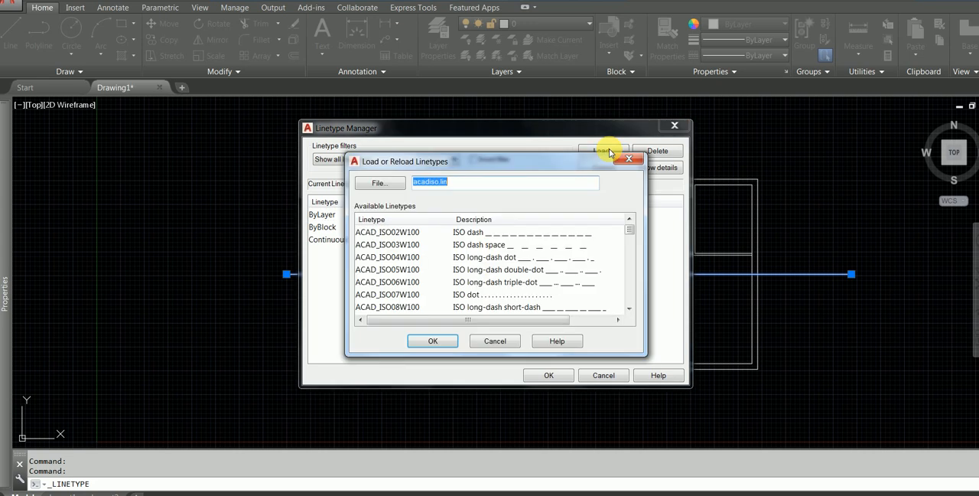
click(528, 236)
scroll(520, 252, down, 4)
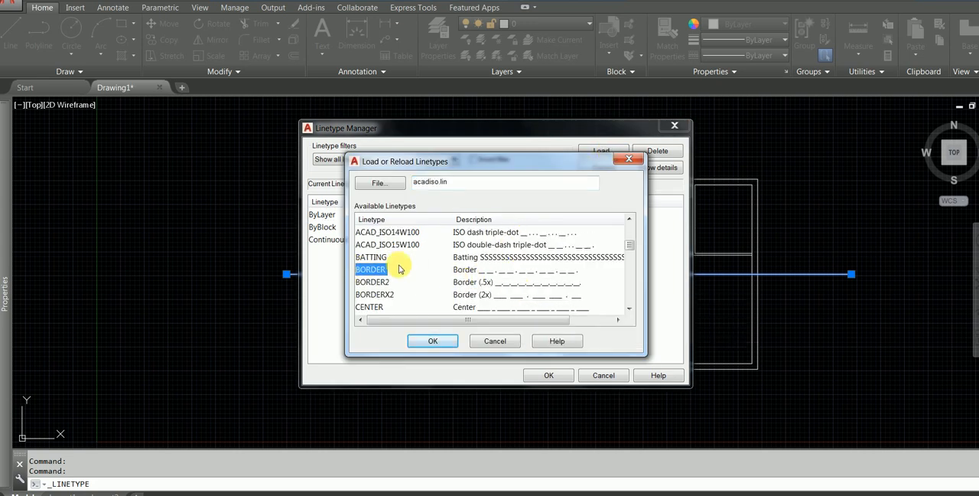
key(h)
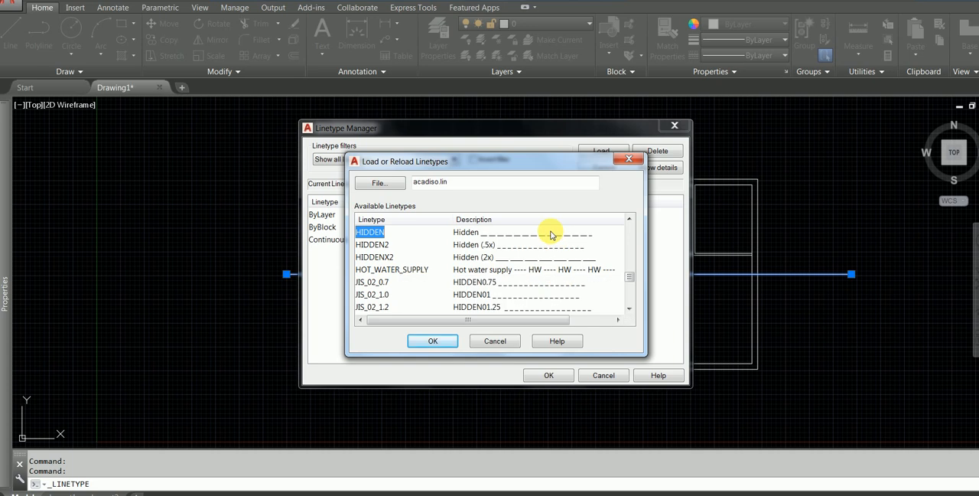
key(c)
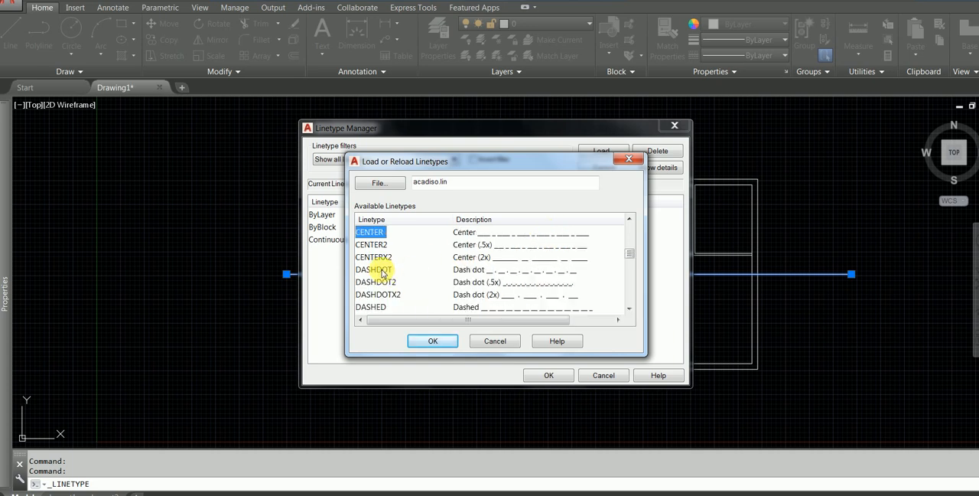
double_click(378, 238)
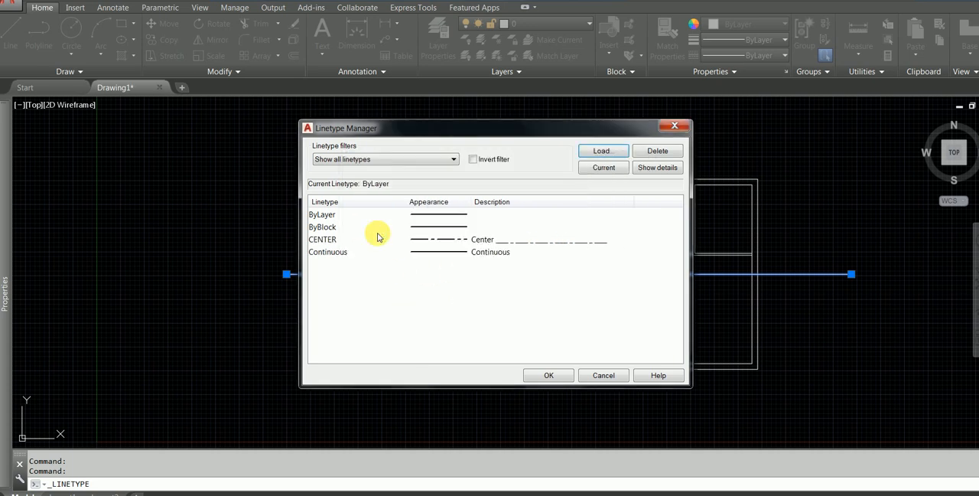
Make the loaded CENTER linetype the current one and accept the linetype settings.
click(466, 250)
click(466, 239)
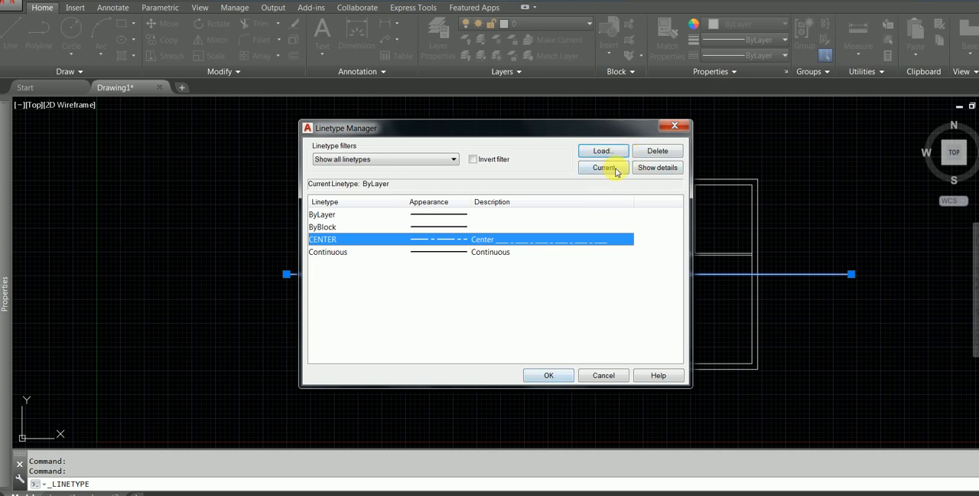
click(549, 375)
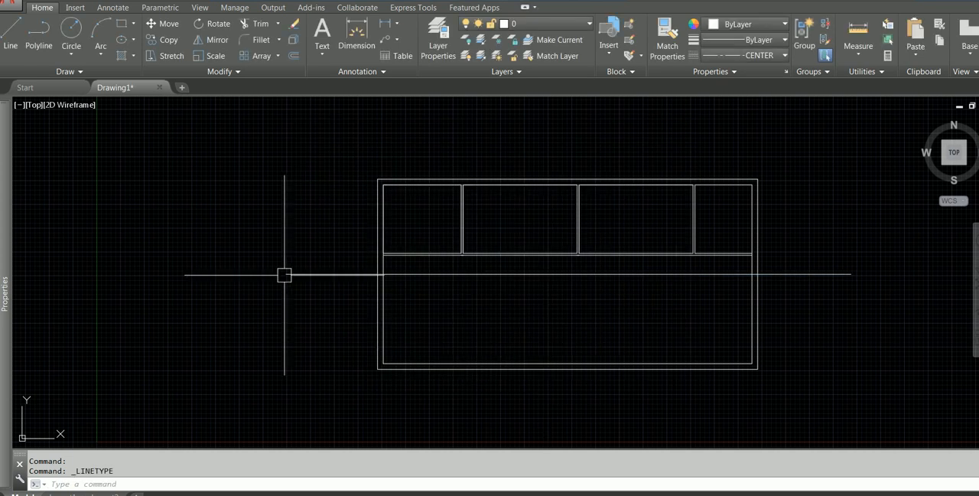
Change the linetype of the long horizontal line below the rooms to CENTER and inspect its dash pattern.
key(Escape)
scroll(375, 279, up, 4)
scroll(403, 295, down, 3)
scroll(301, 273, up, 5)
click(247, 270)
mouse_move(7, 207)
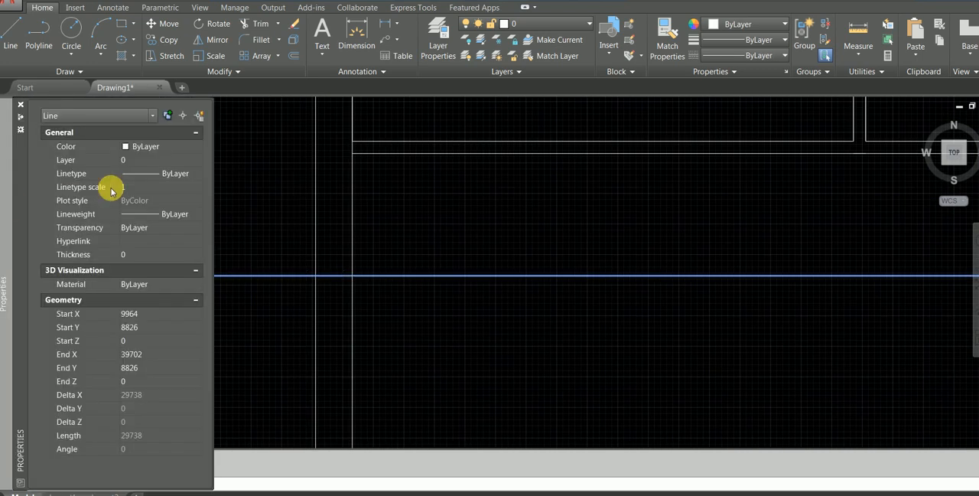
click(178, 173)
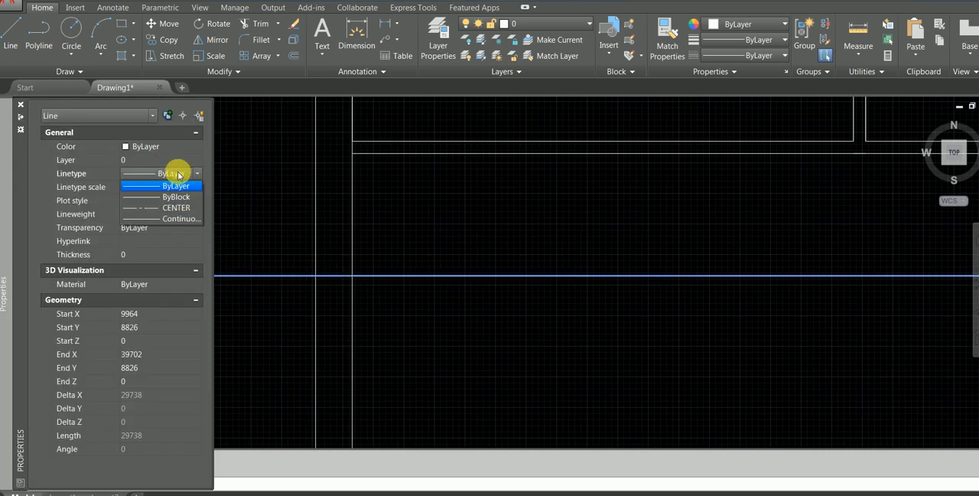
click(168, 209)
key(Escape)
middle_drag(299, 262, 431, 242)
scroll(329, 262, up, 5)
scroll(274, 191, down, 6)
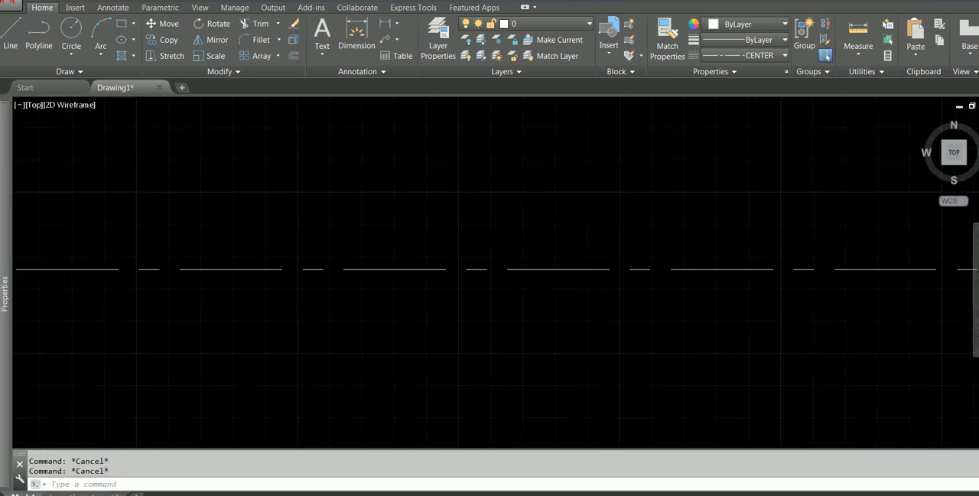
Try a linetype scale of 1.5 on the horizontal center line.
scroll(527, 199, down, 2)
middle_drag(527, 199, 387, 319)
scroll(388, 320, down, 3)
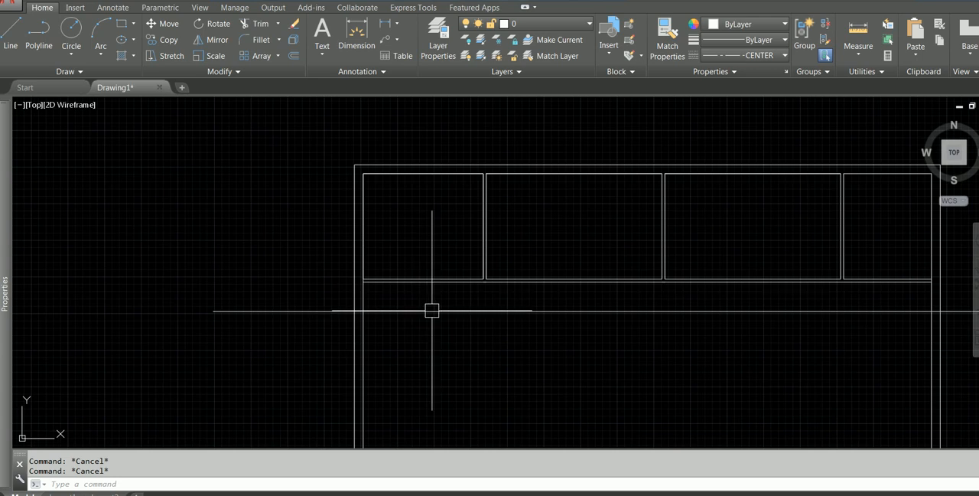
click(439, 312)
mouse_move(4, 198)
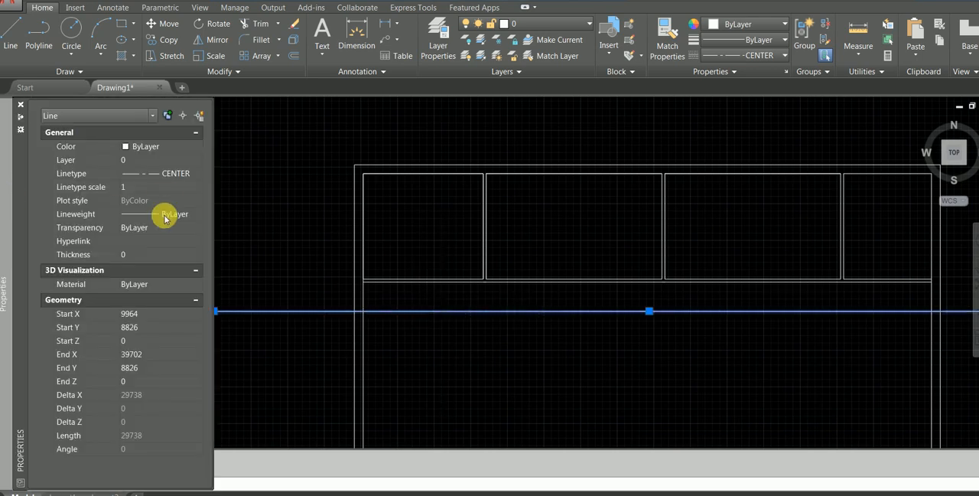
click(165, 187)
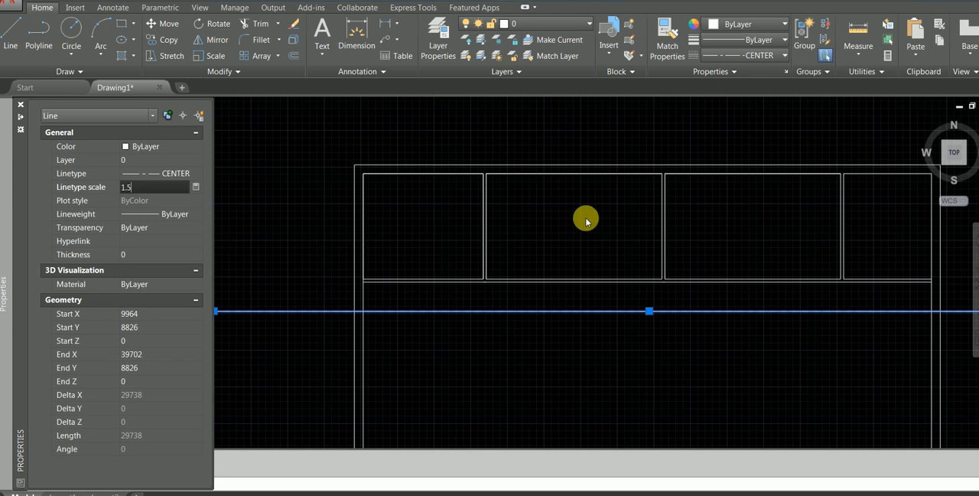
text(2)
key(Return)
key(Escape)
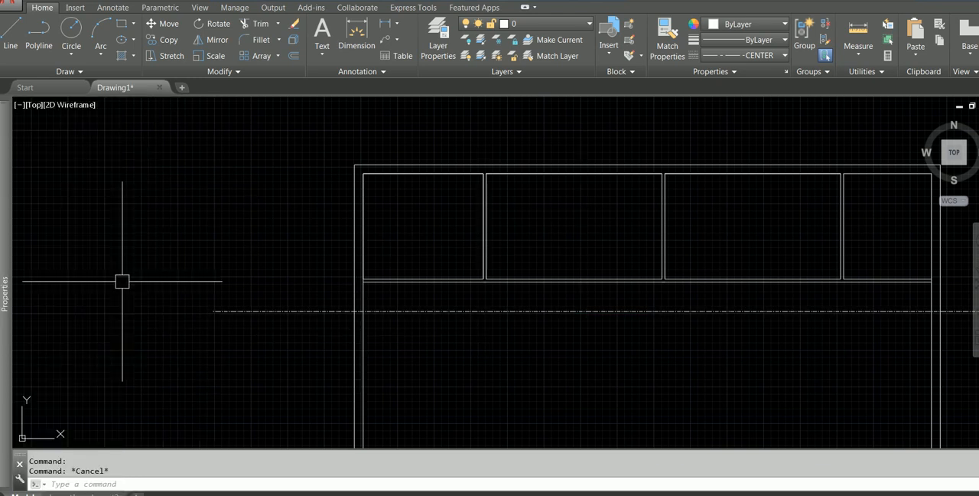
Try a linetype scale of 3 on the horizontal center line and inspect its dashes.
mouse_move(2, 213)
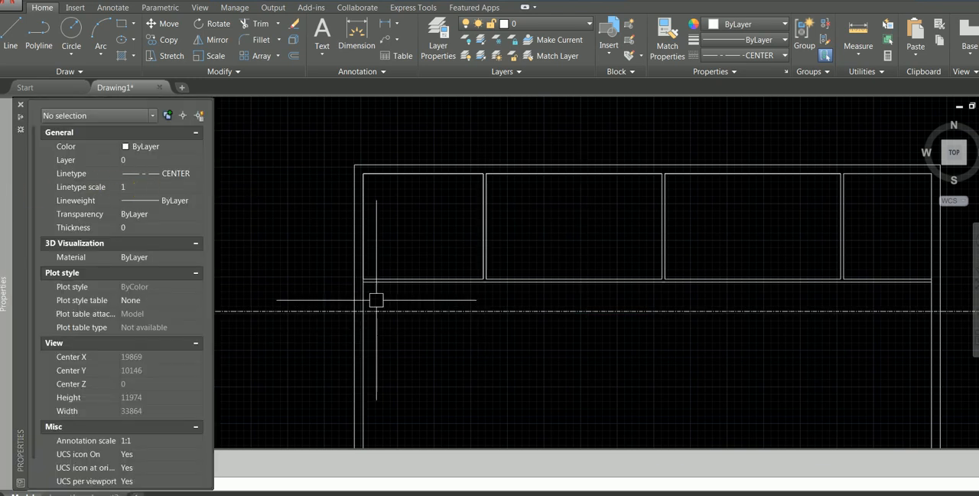
click(311, 312)
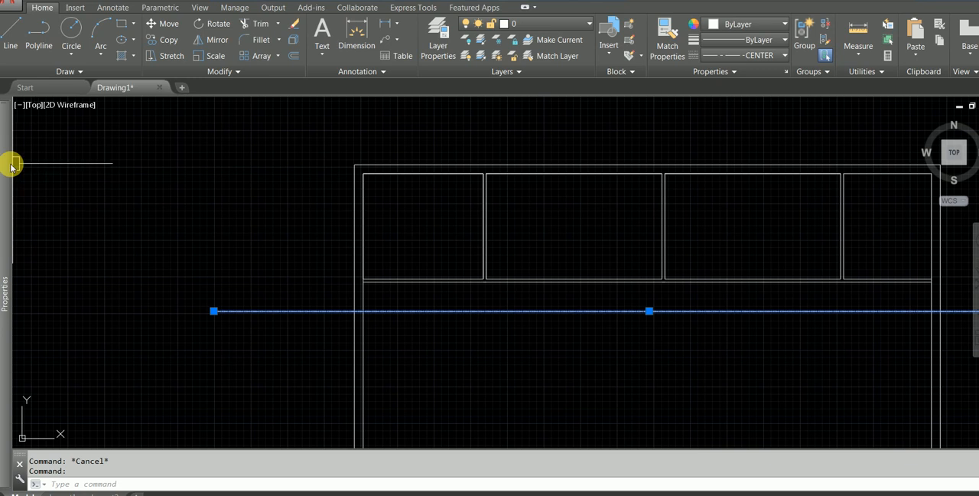
mouse_move(12, 166)
click(144, 190)
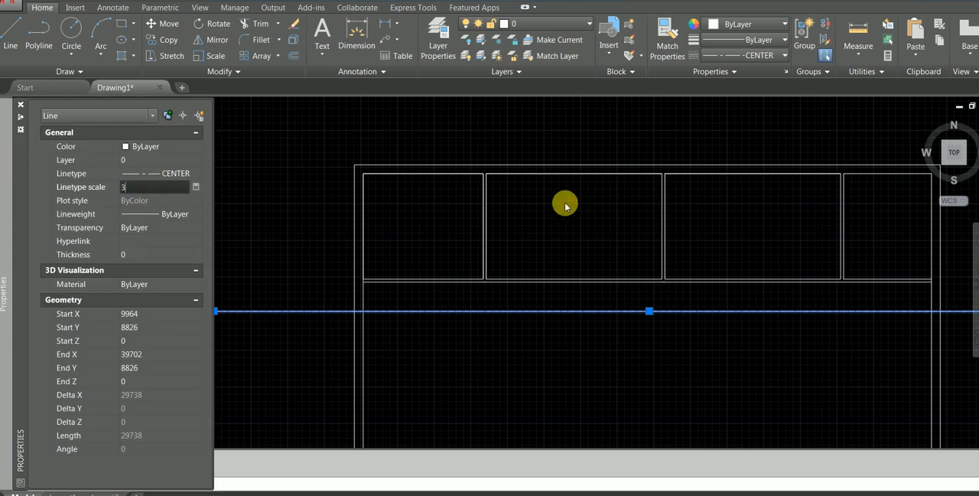
key(Return)
key(Escape)
scroll(393, 275, up, 5)
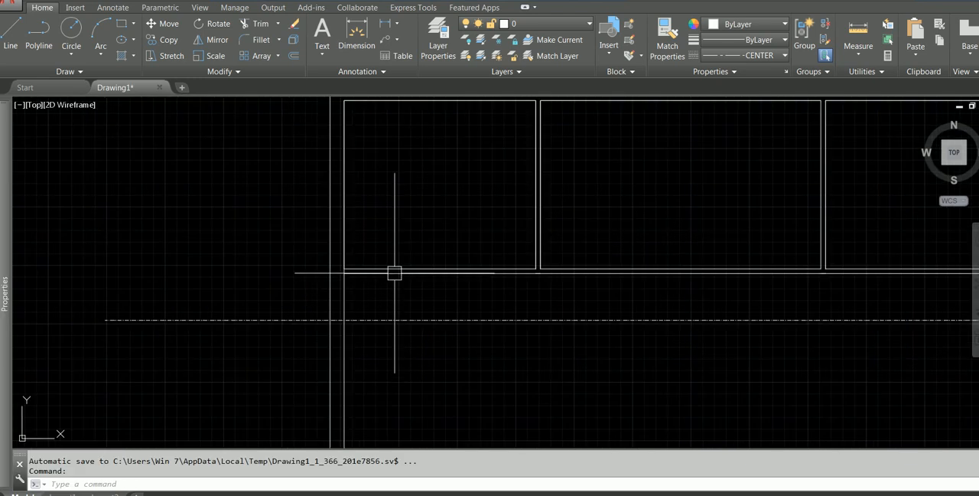
Set the linetype scale of the horizontal center line to 10.
click(389, 321)
mouse_move(7, 182)
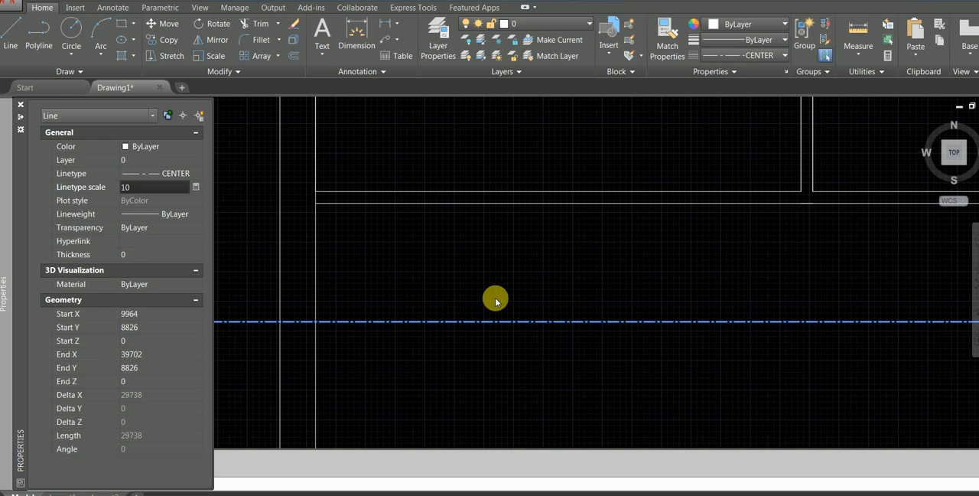
key(Escape)
scroll(489, 264, down, 8)
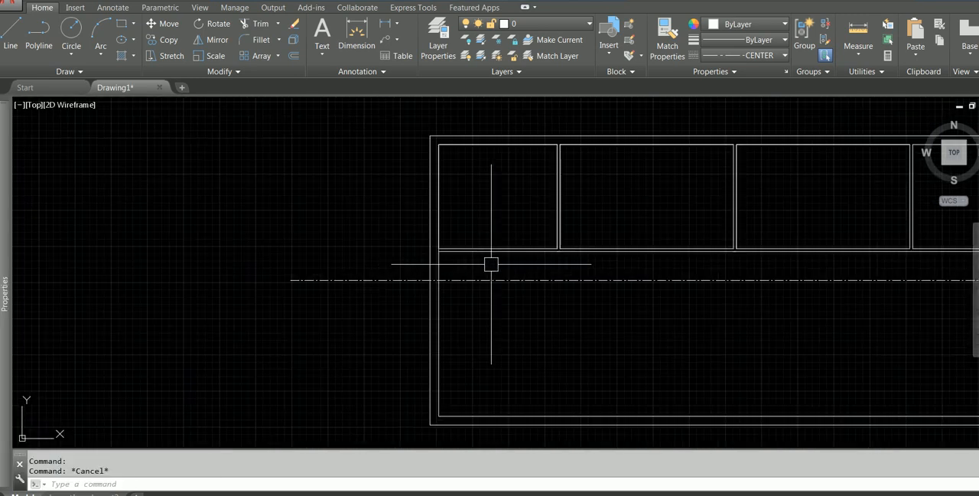
Change the color of the horizontal center line below the upper rooms to red.
middle_drag(354, 278, 344, 278)
click(501, 287)
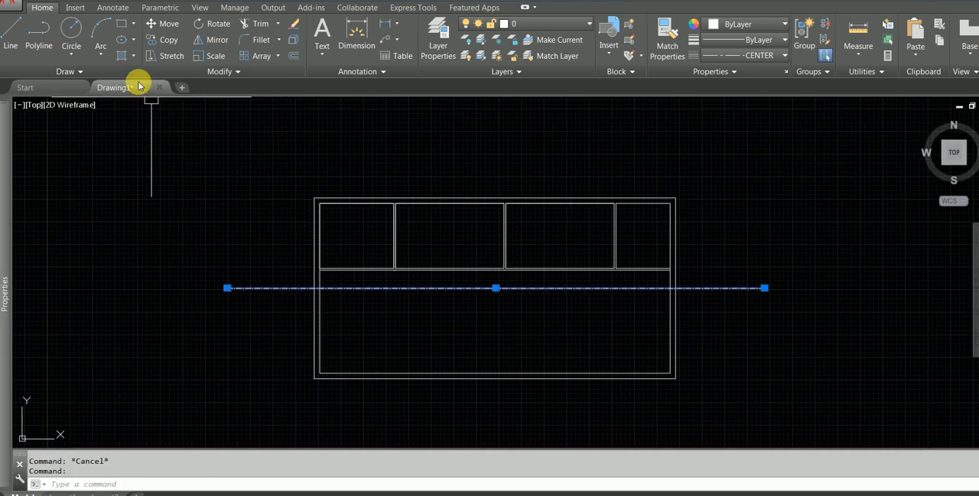
click(528, 24)
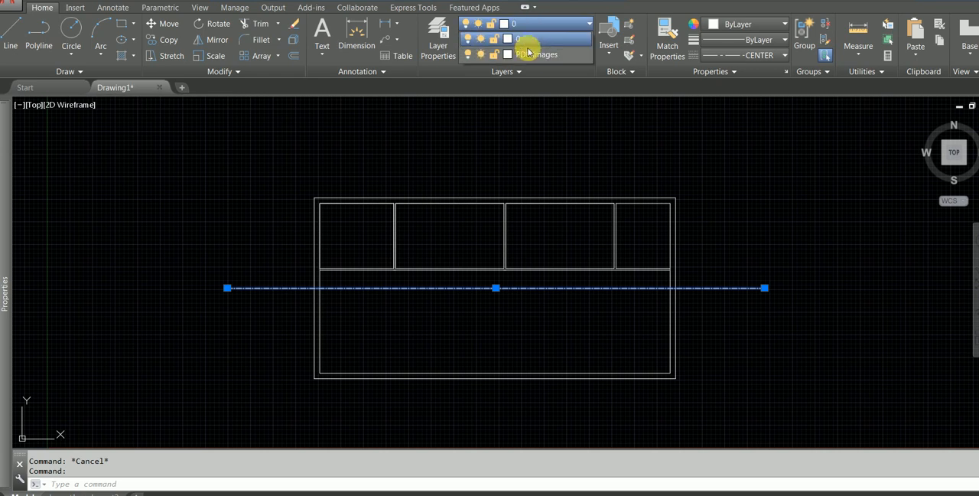
mouse_move(2, 208)
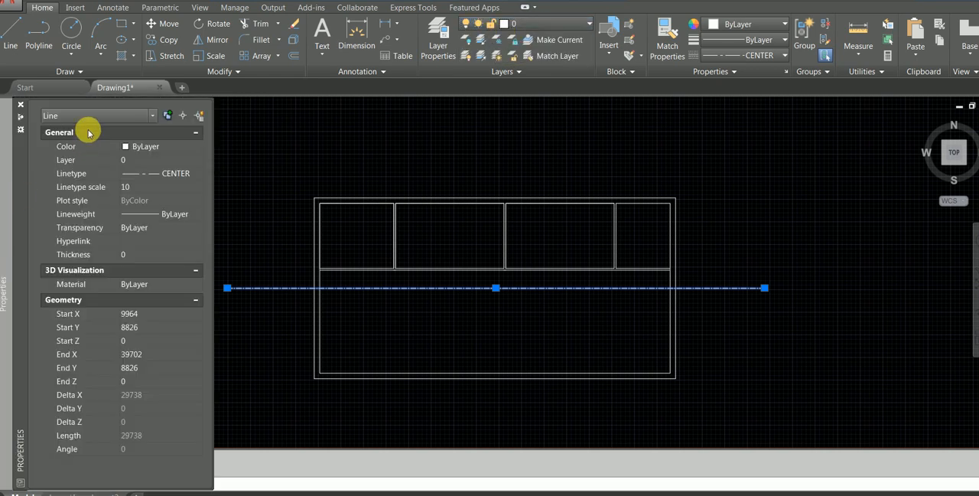
click(159, 146)
click(140, 177)
key(Escape)
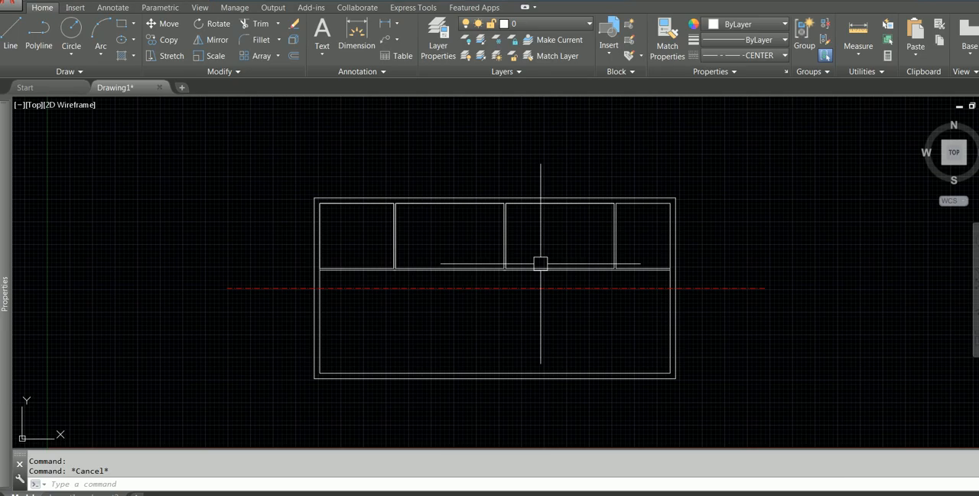
Mirror the upper room partitions and corridor wall about the red center line, keeping the source objects.
scroll(625, 268, up, 2)
click(633, 285)
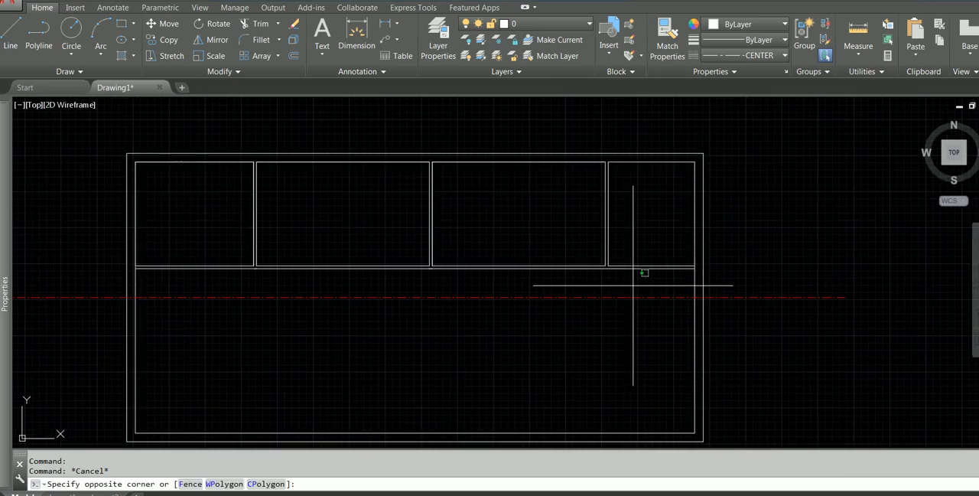
click(200, 221)
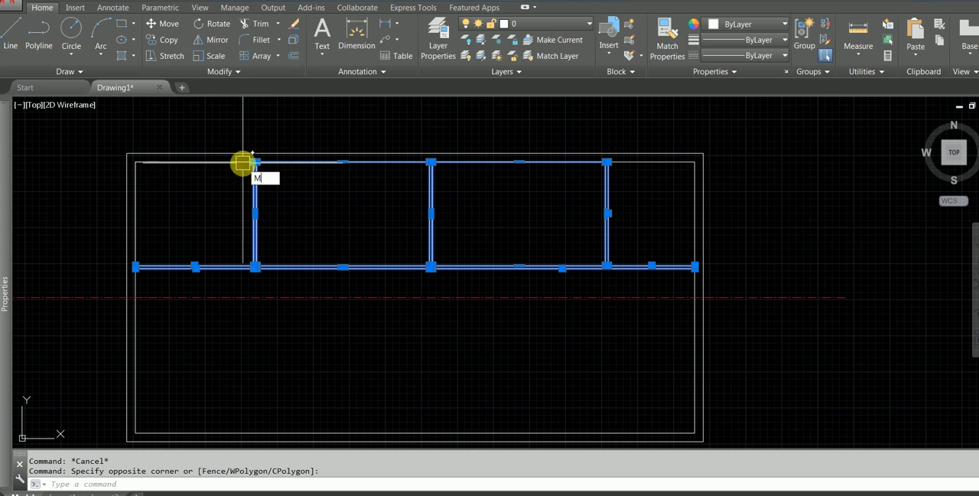
text(MI)
key(Return)
click(135, 296)
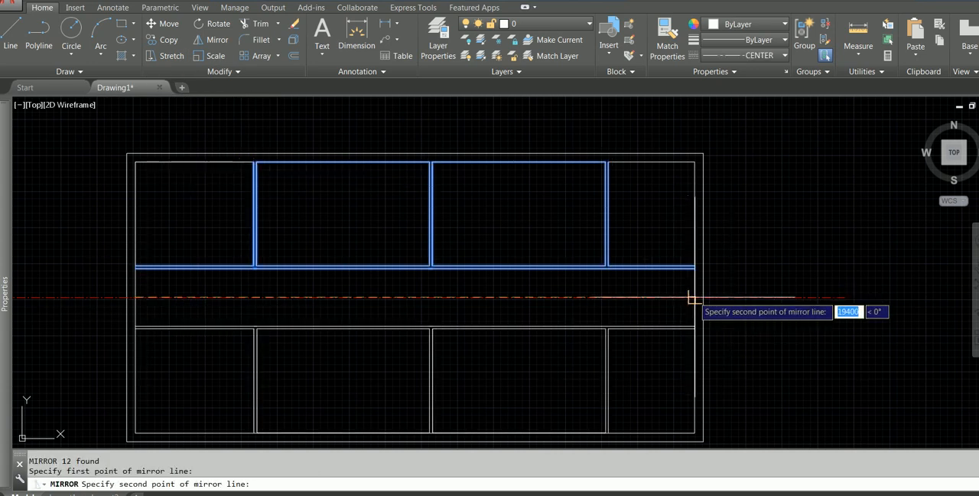
click(625, 285)
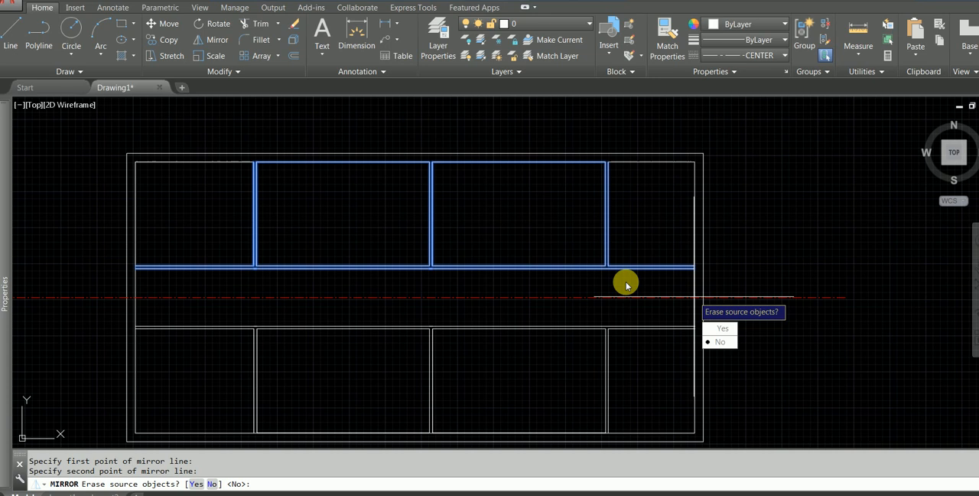
click(724, 342)
key(Escape)
Fillet the lower corridor wall's upper line with the right face of the third lower partition into a square corner.
scroll(613, 337, up, 3)
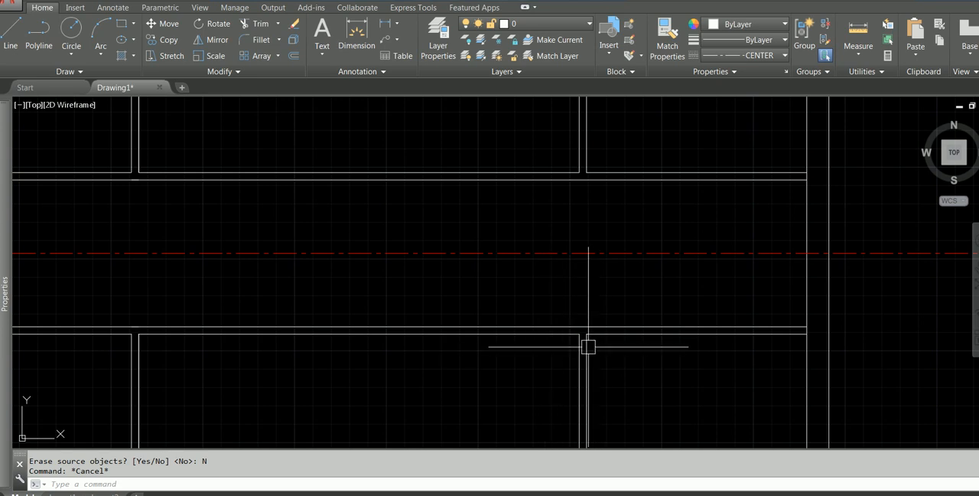
key(Escape)
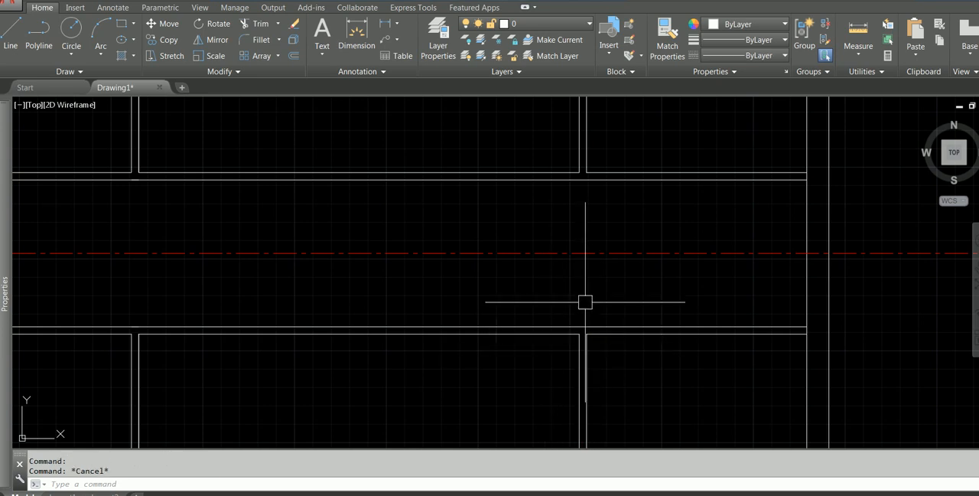
scroll(588, 310, up, 2)
text(f)
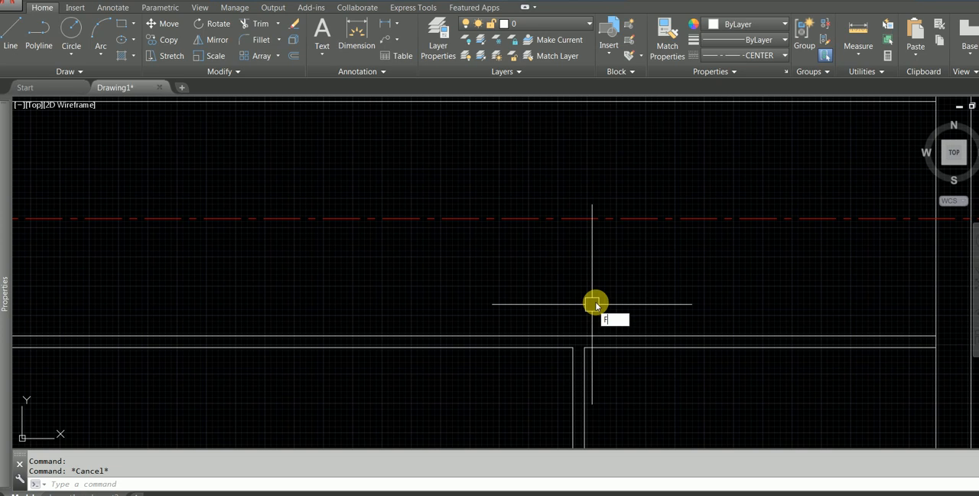
key(Return)
click(537, 334)
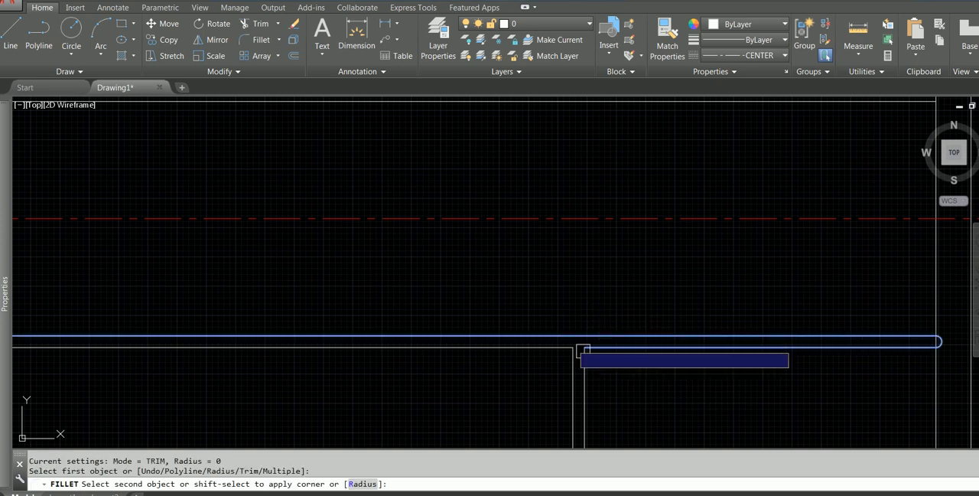
click(585, 367)
key(Escape)
Erase the leftover corridor wall line to the right of the third lower partition.
click(653, 353)
click(632, 312)
text(e)
key(Return)
scroll(632, 312, down, 5)
middle_drag(641, 313, 651, 283)
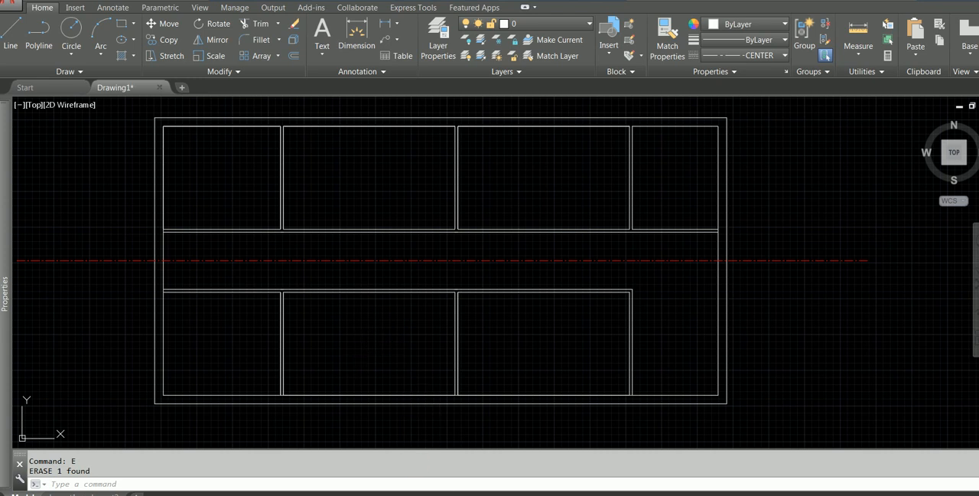
Check the wall layout in the Q8-LEVEL ALIEN PDF and erase the stray segment where the first upper partition meets the corridor wall.
key(alt+Tab)
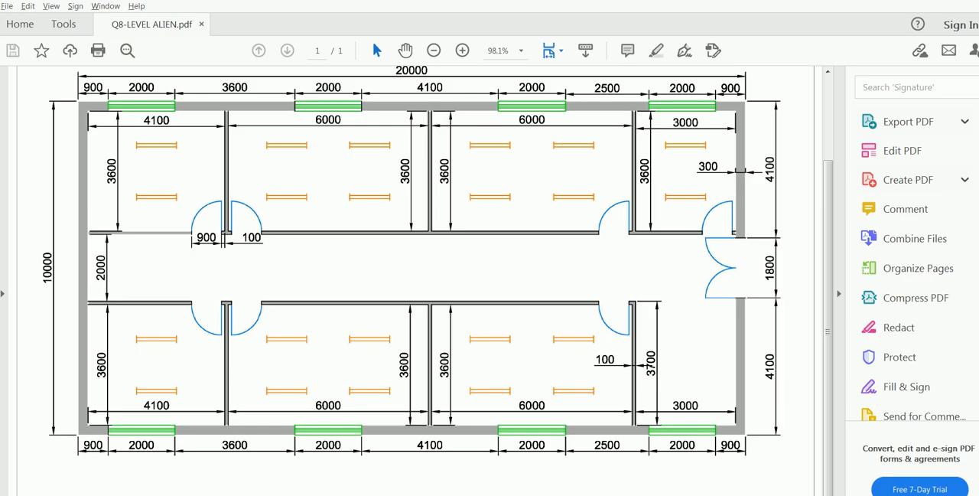
scroll(213, 225, up, 2)
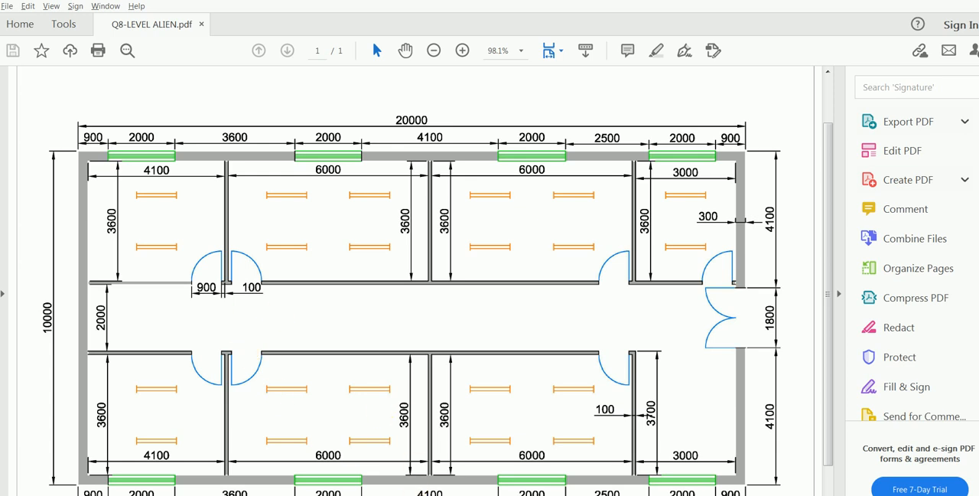
click(342, 495)
scroll(264, 232, up, 5)
click(380, 247)
click(494, 335)
text(E)
key(Return)
click(448, 327)
key(Escape)
key(Escape)
click(439, 328)
key(Escape)
click(433, 327)
click(433, 328)
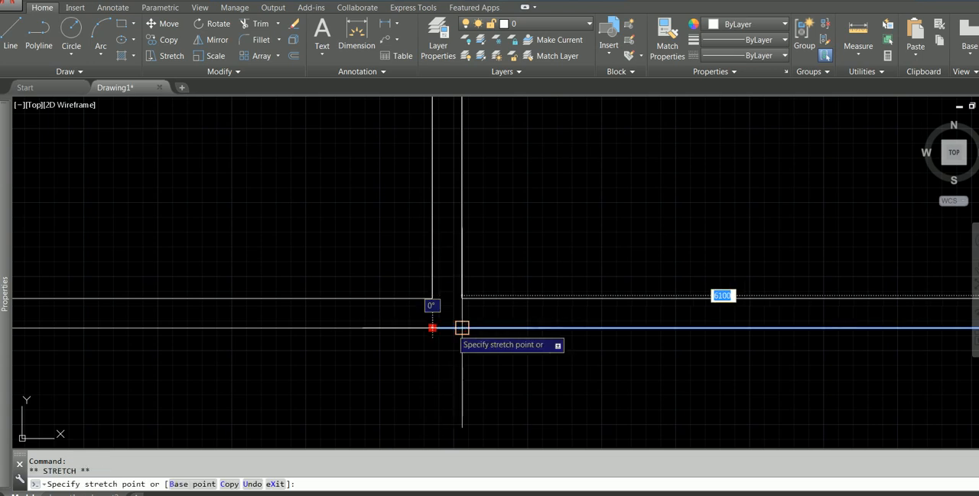
key(Escape)
Draw a 100 by 100 mm rectangle in the upper corridor wall, immediately left of the first partition.
scroll(371, 366, down, 4)
middle_drag(348, 306, 408, 312)
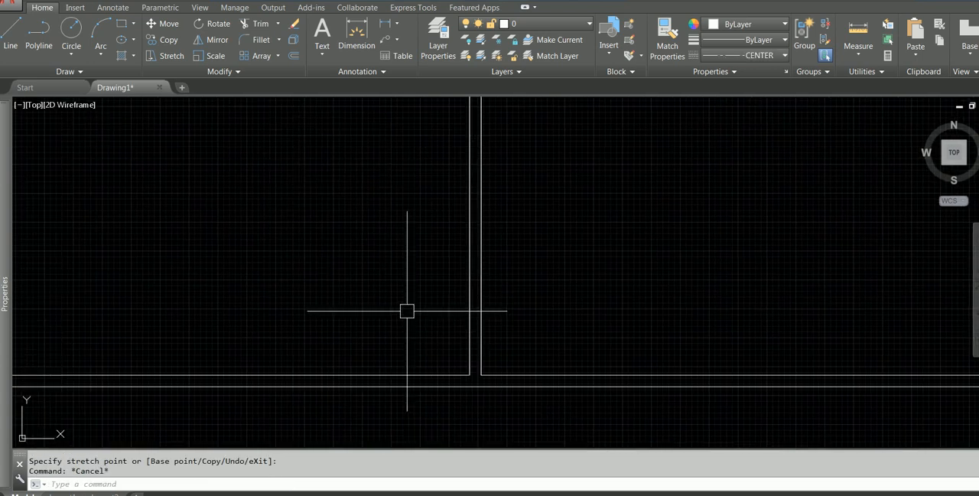
text(REC)
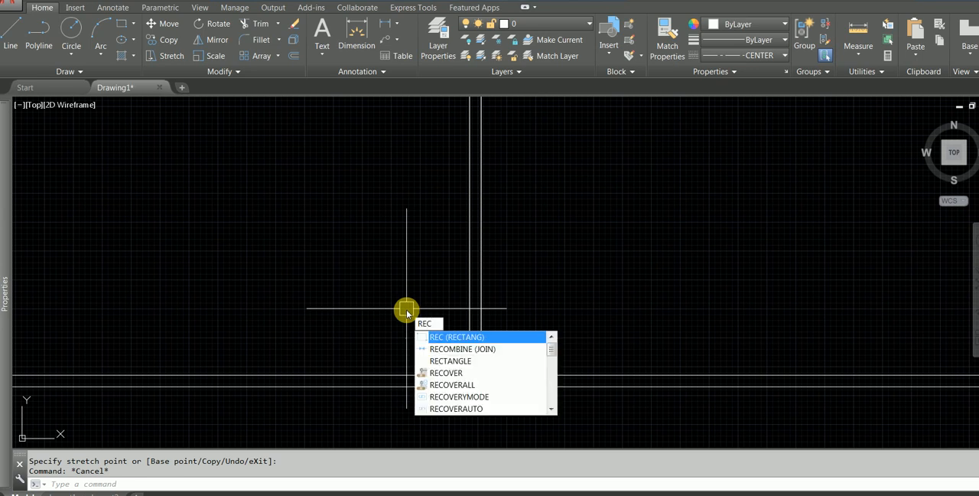
key(Return)
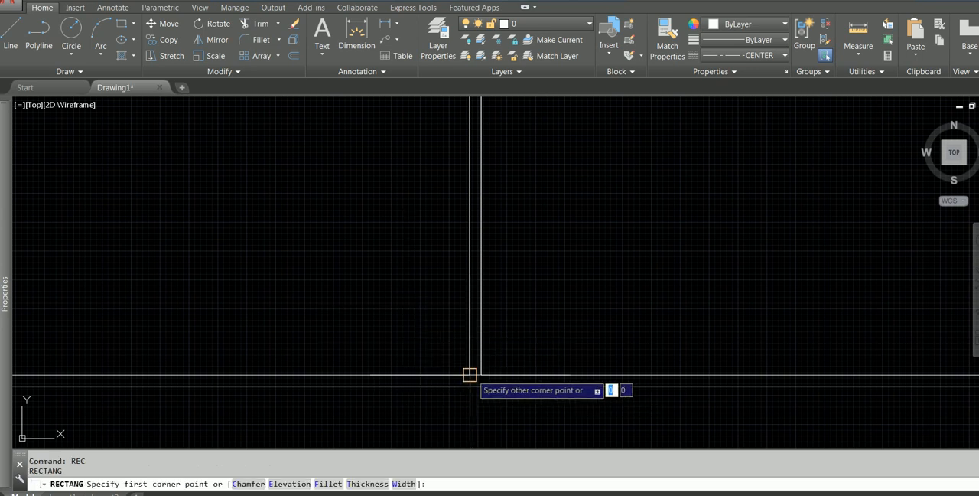
click(470, 375)
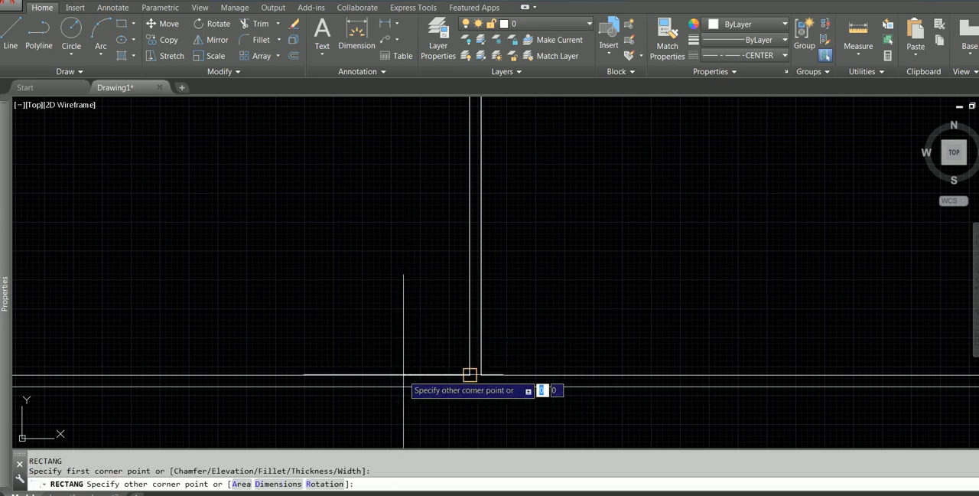
click(275, 482)
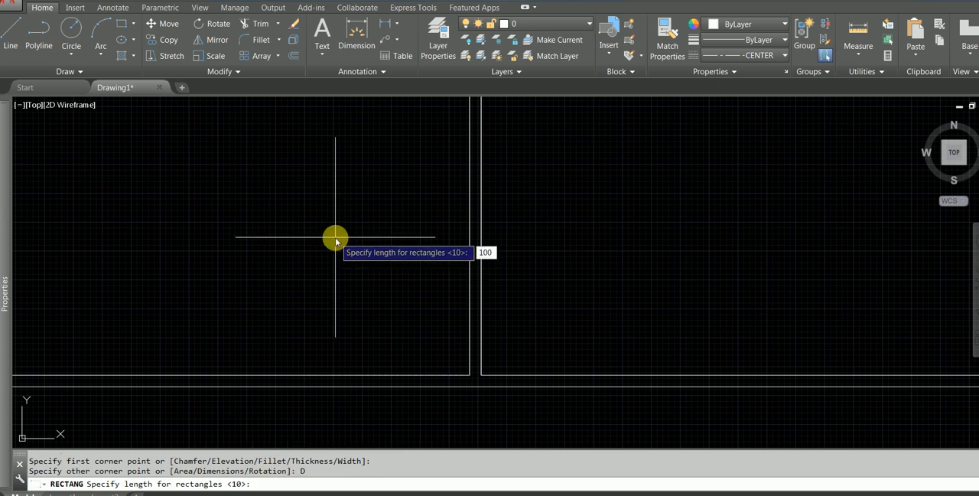
key(Return)
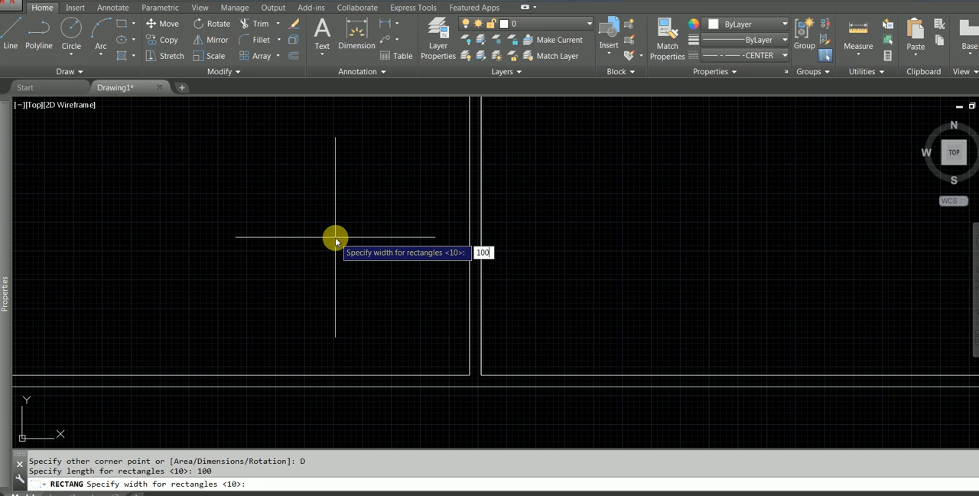
key(Return)
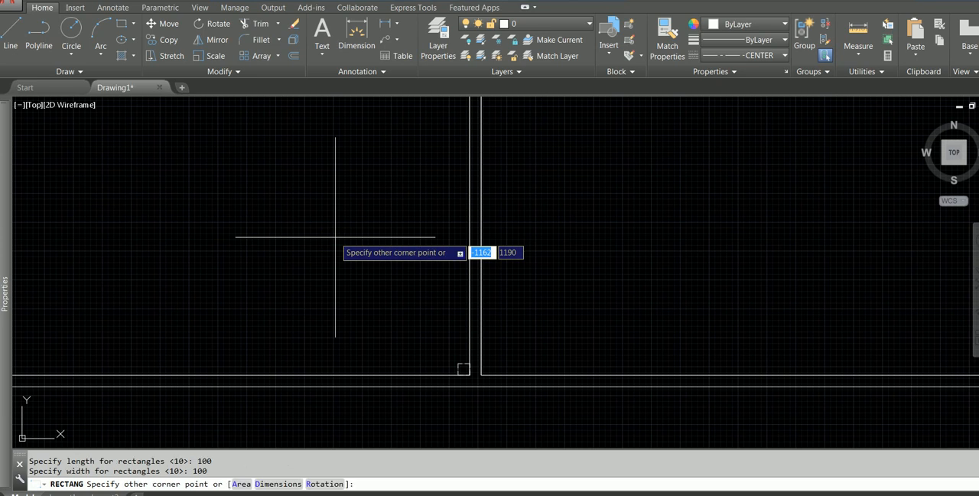
click(398, 402)
Change the linetype of the small square beside the first partition to Continuous.
scroll(445, 376, up, 5)
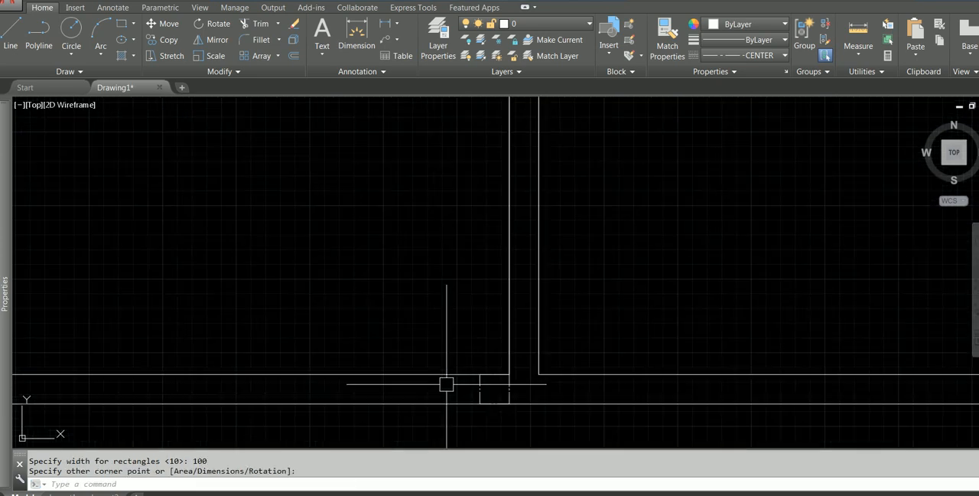
click(484, 386)
mouse_move(12, 149)
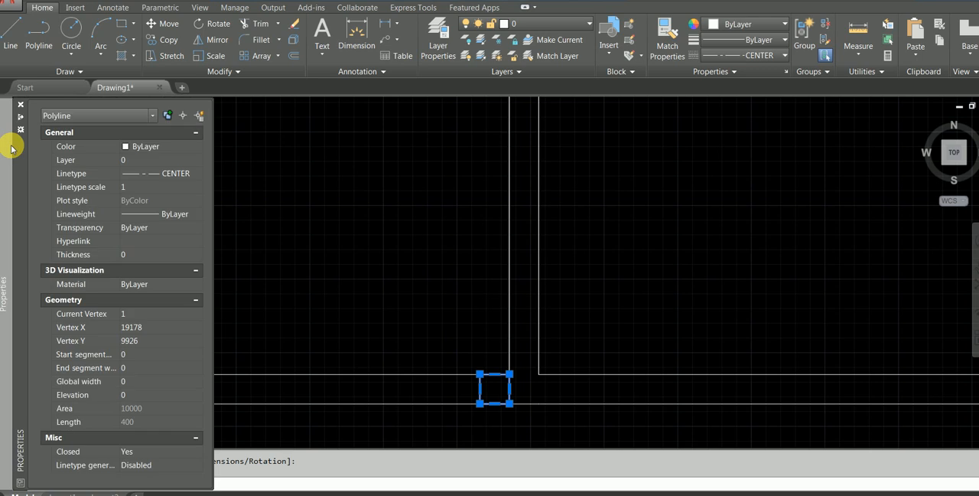
click(165, 175)
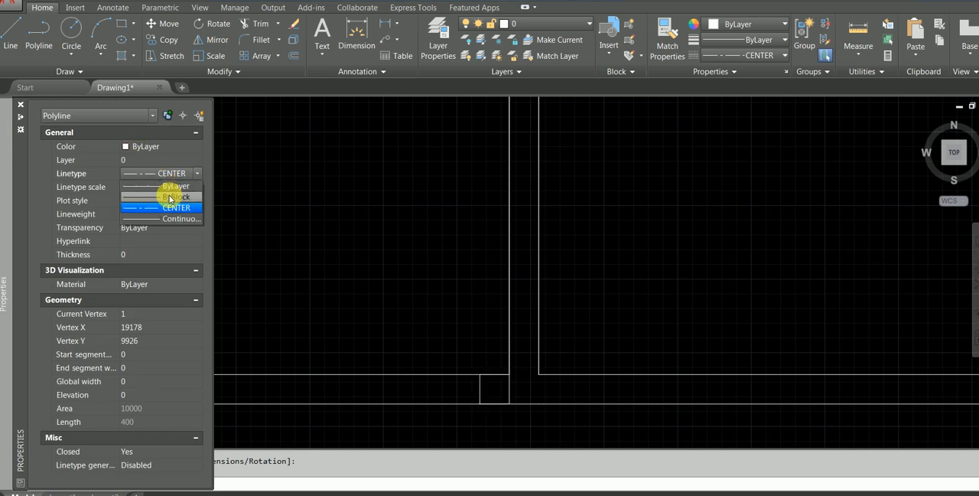
click(163, 220)
key(Escape)
key(Escape)
Copy the small square to the right face of the first partition, within the upper corridor wall.
scroll(437, 329, down, 2)
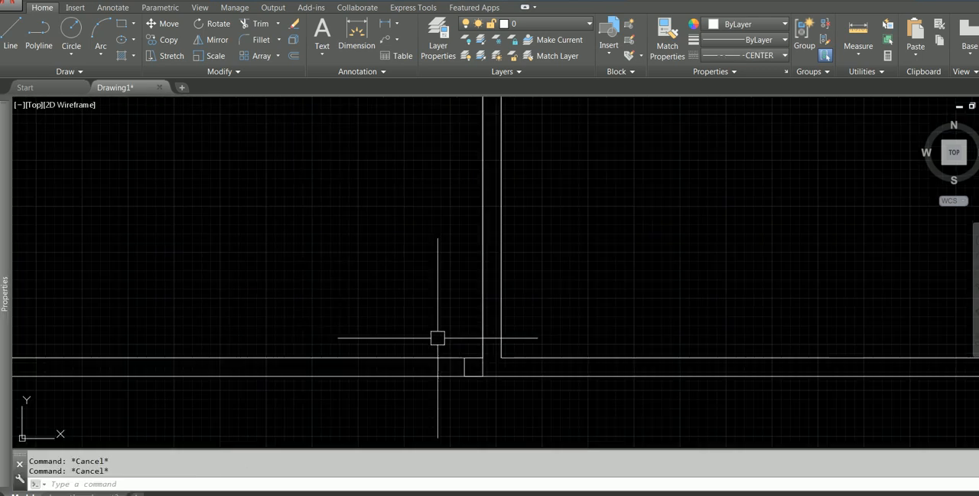
click(437, 337)
click(496, 406)
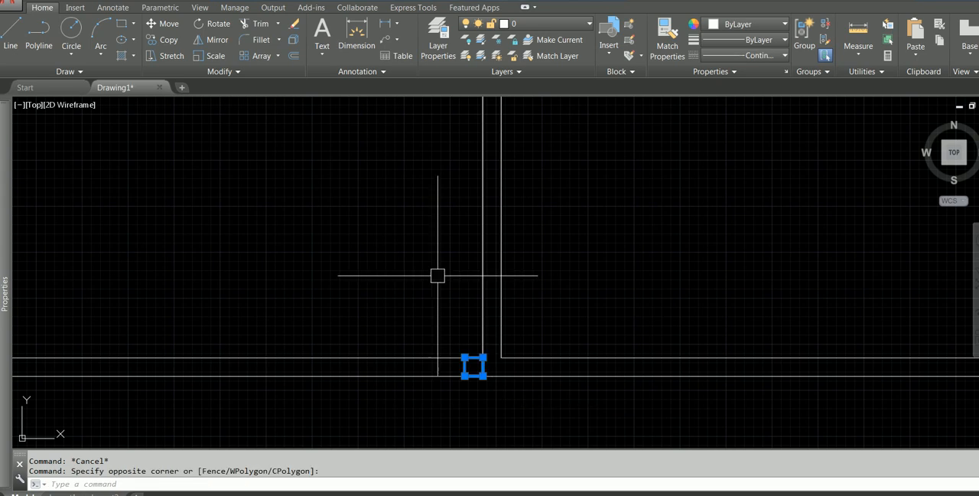
click(170, 46)
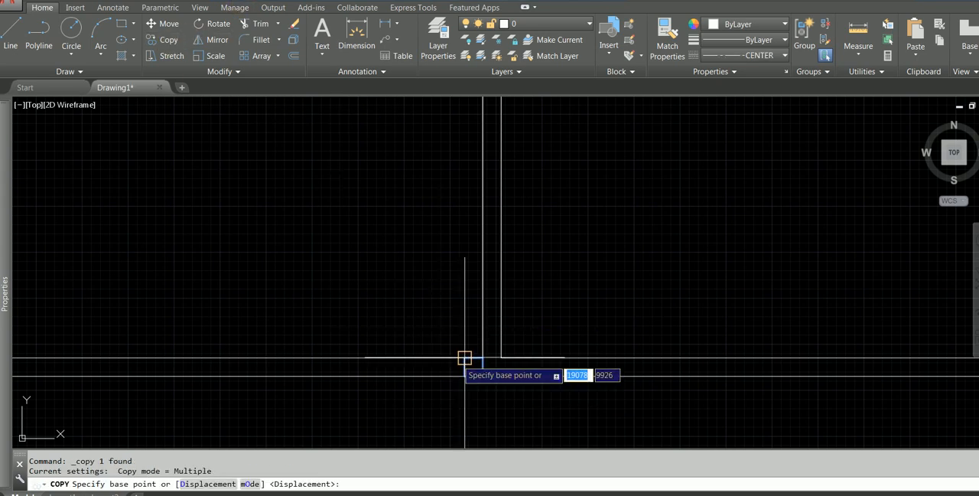
click(465, 358)
click(501, 358)
key(Escape)
scroll(533, 317, down, 4)
scroll(542, 281, up, 2)
middle_drag(537, 297, 478, 239)
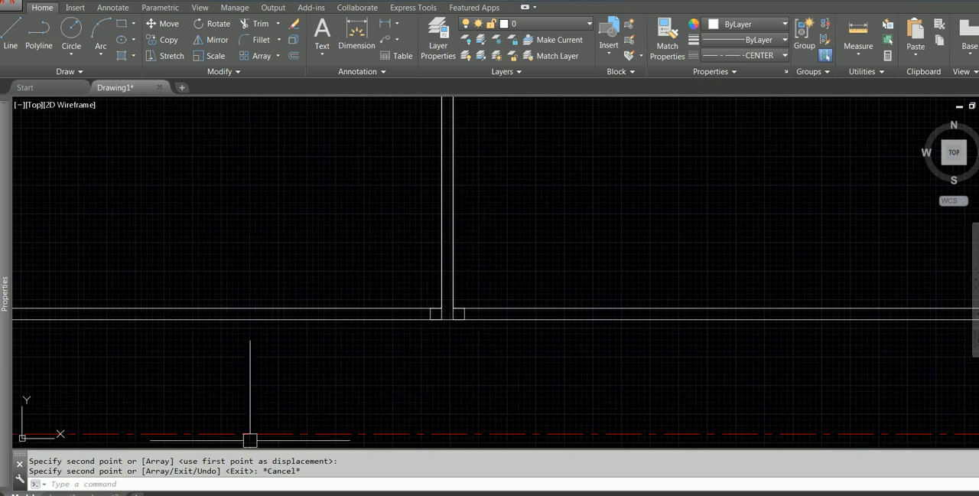
Check the door openings beside the first partition in the Q8-LEVEL ALIEN PDF and return to the AutoCAD drawing.
click(466, 494)
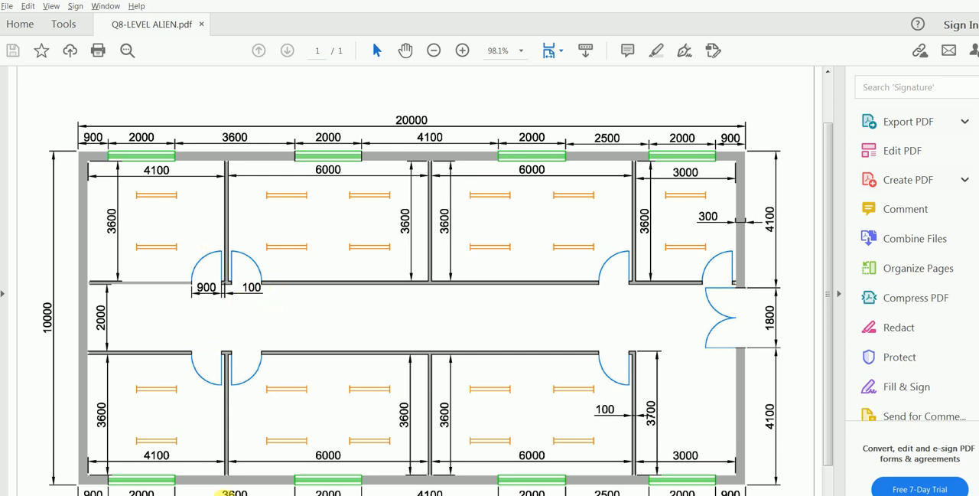
click(400, 490)
click(396, 261)
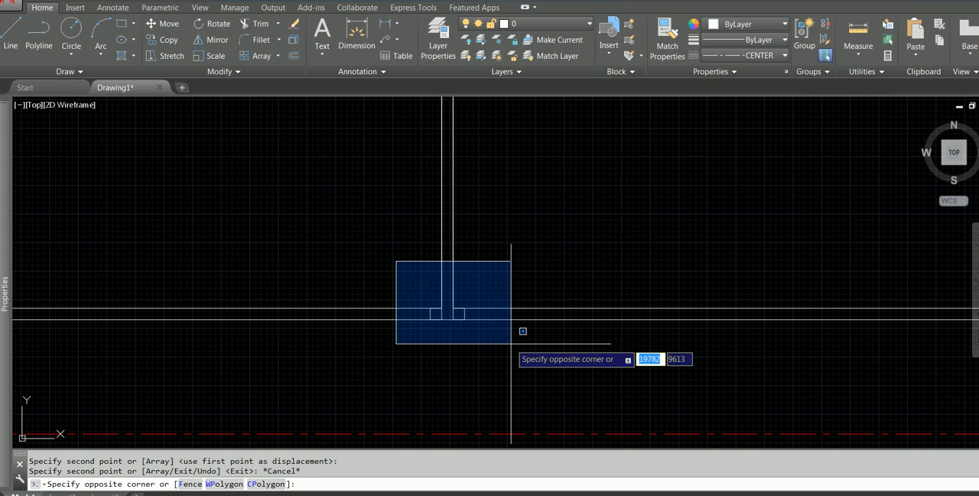
key(Escape)
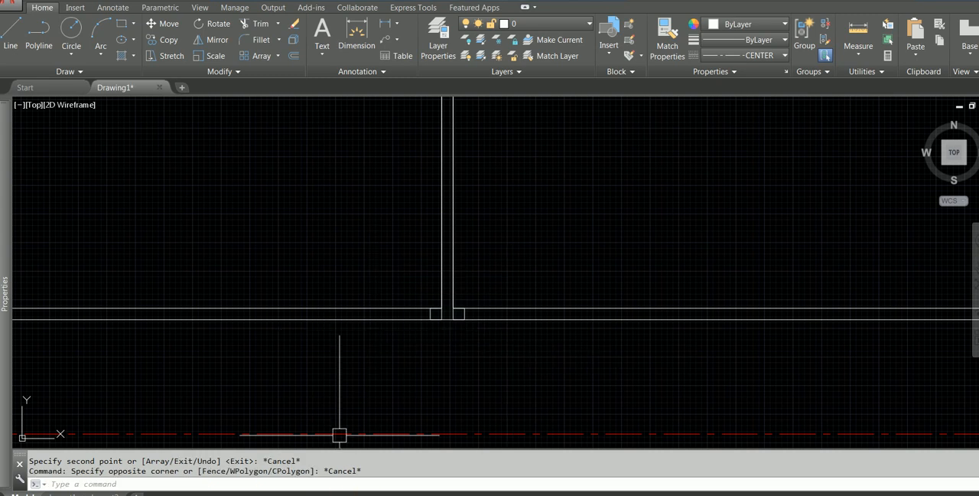
click(334, 493)
click(436, 492)
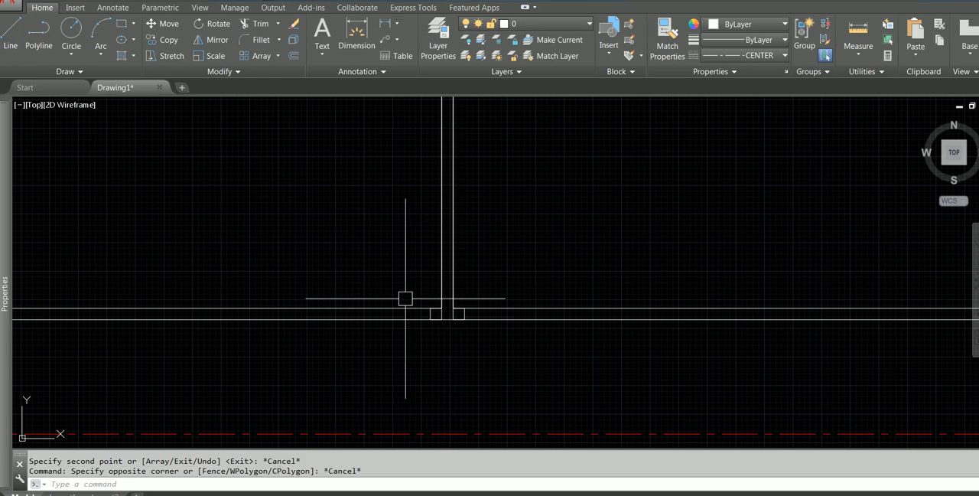
Draw a 900 by 100 mm rectangle in the upper corridor wall, extending left from the small square left of the first partition.
text(RE)
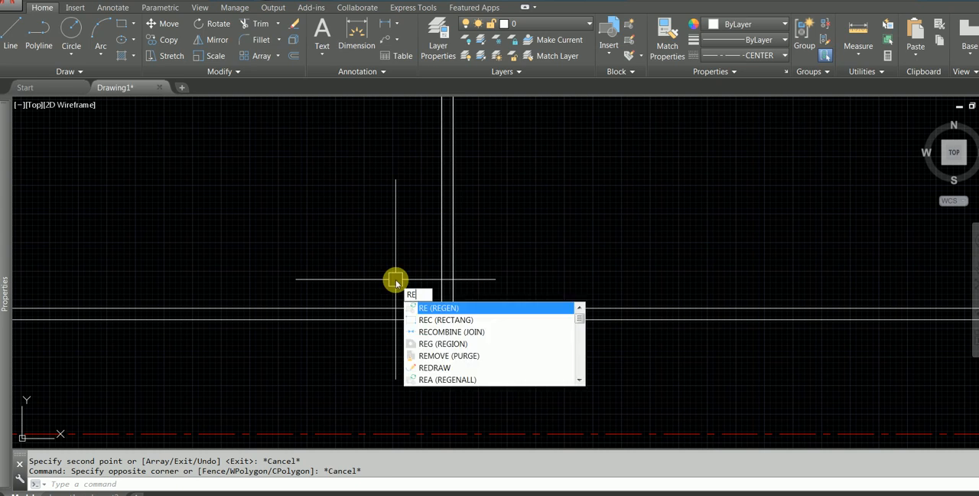
click(474, 321)
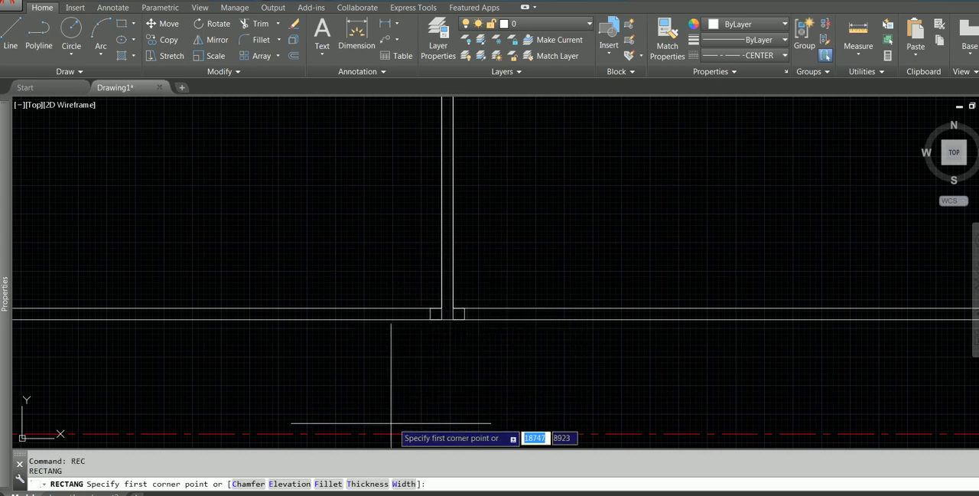
click(431, 319)
click(280, 485)
text(900)
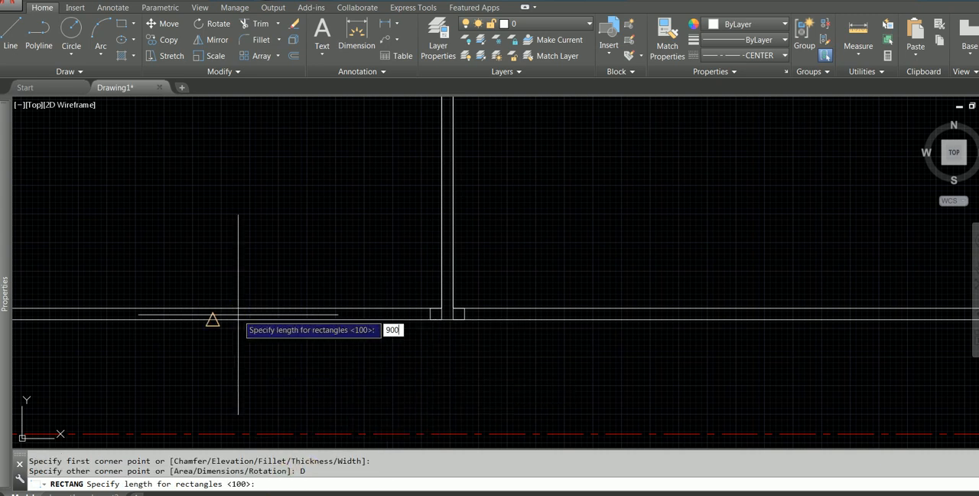
key(Return)
key(Return)
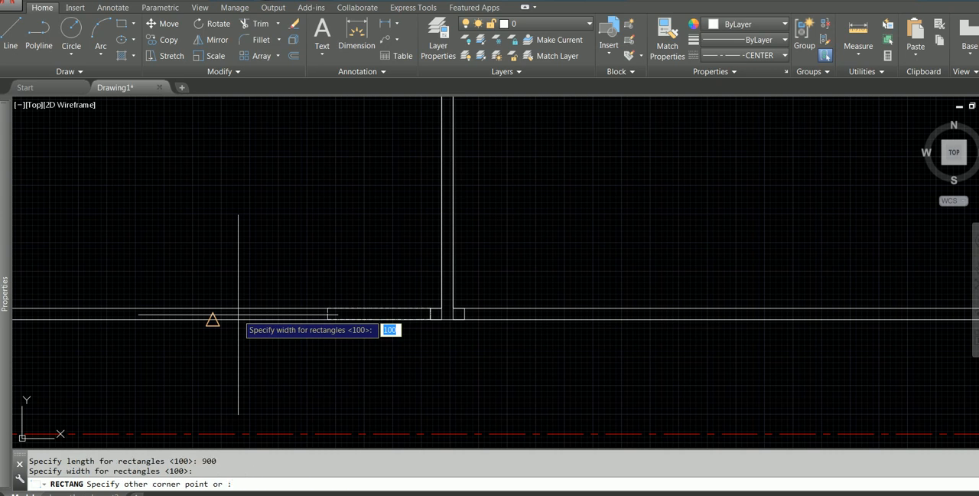
click(238, 314)
key(Escape)
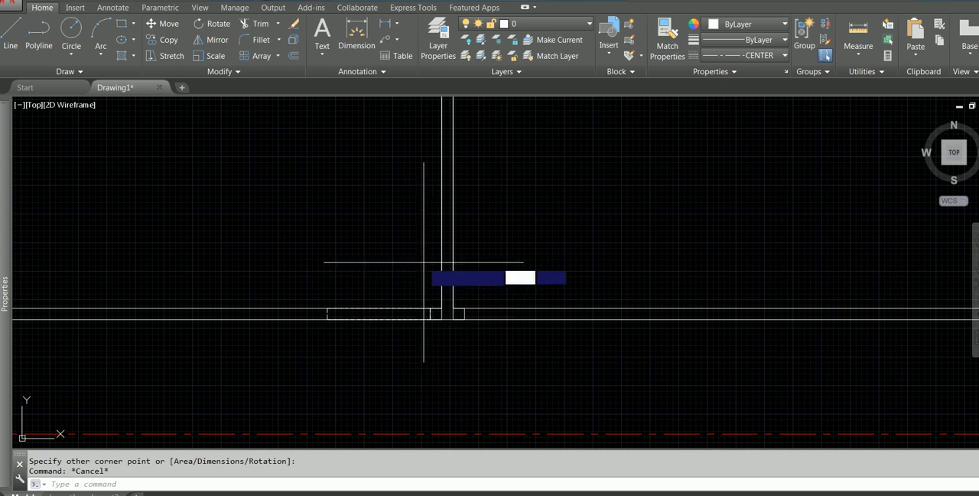
Draw a 900 mm vertical line upward from the upper-left corner of the small square left of the first partition.
key(Return)
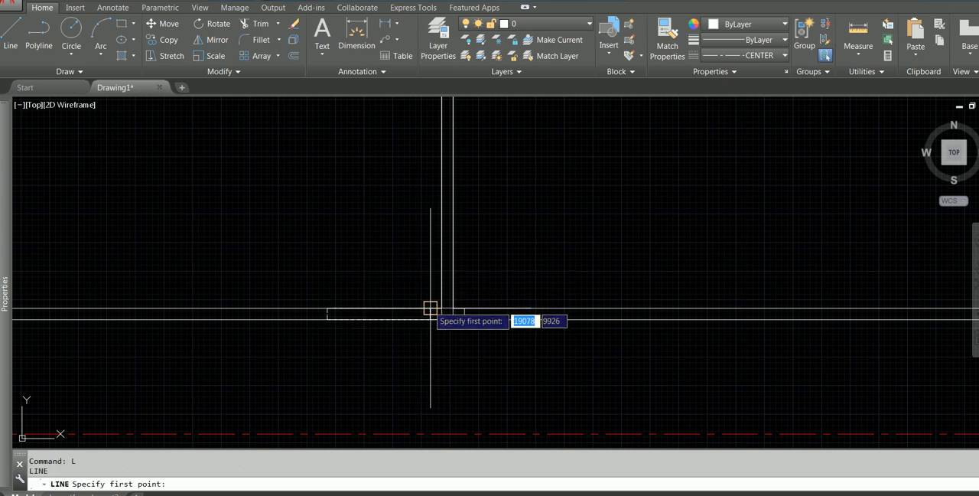
click(431, 309)
text(900)
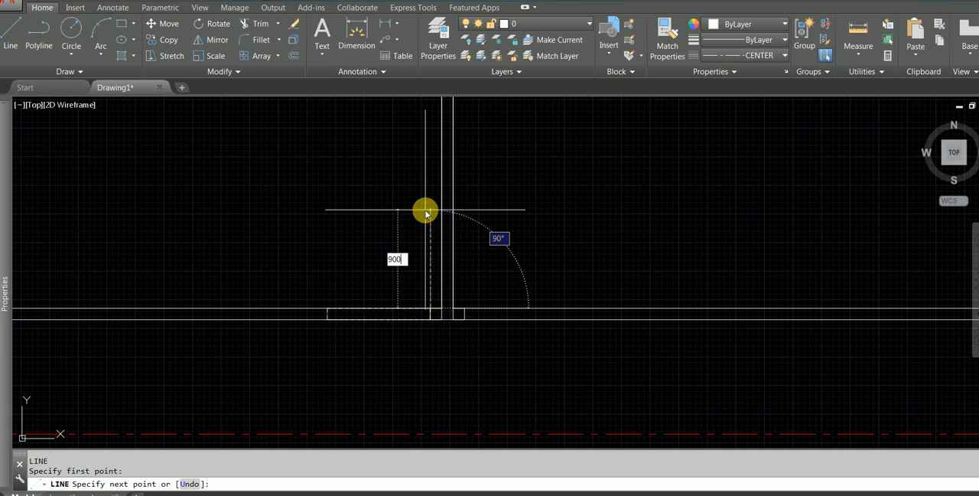
key(Return)
key(Escape)
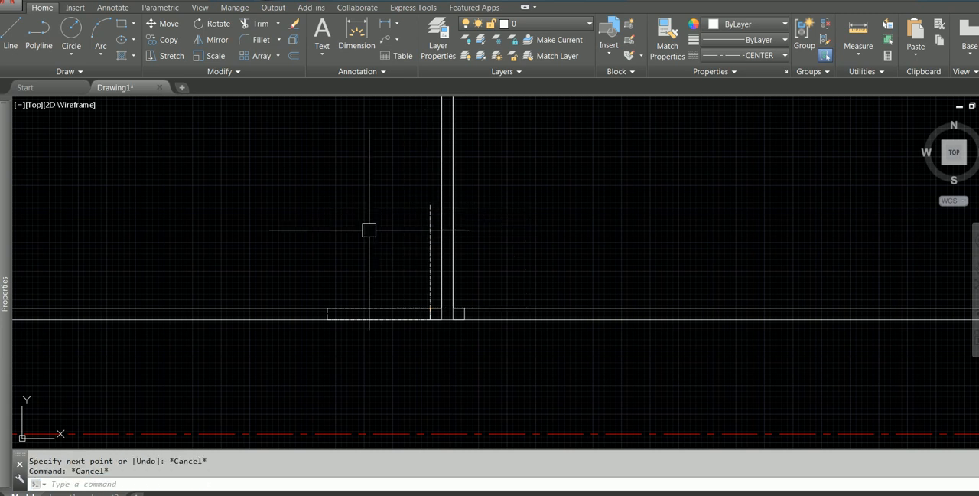
Make Continuous the current linetype and apply it to the door-opening rectangle, the vertical door line and the small squares.
click(290, 178)
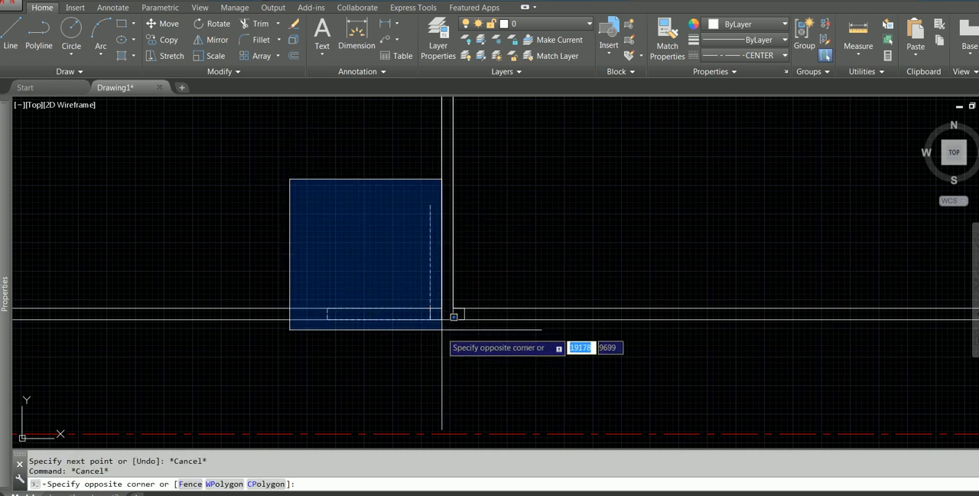
key(Escape)
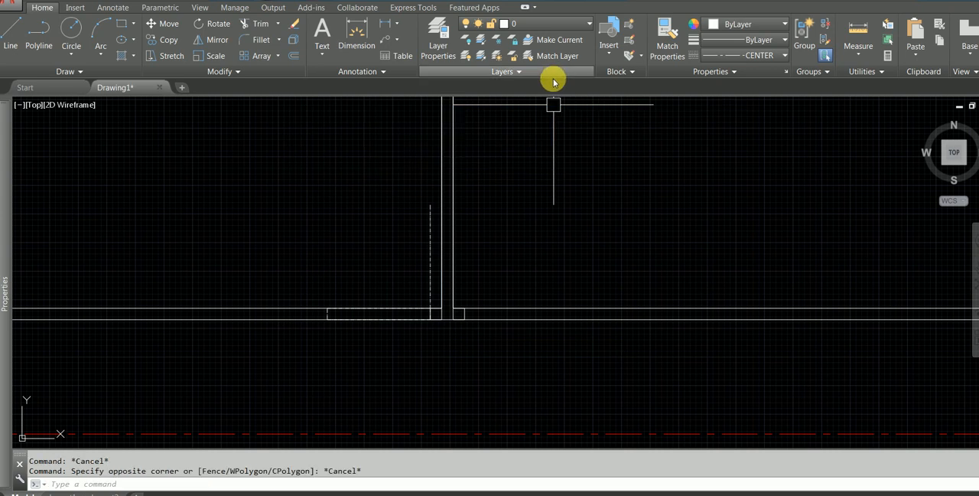
click(734, 56)
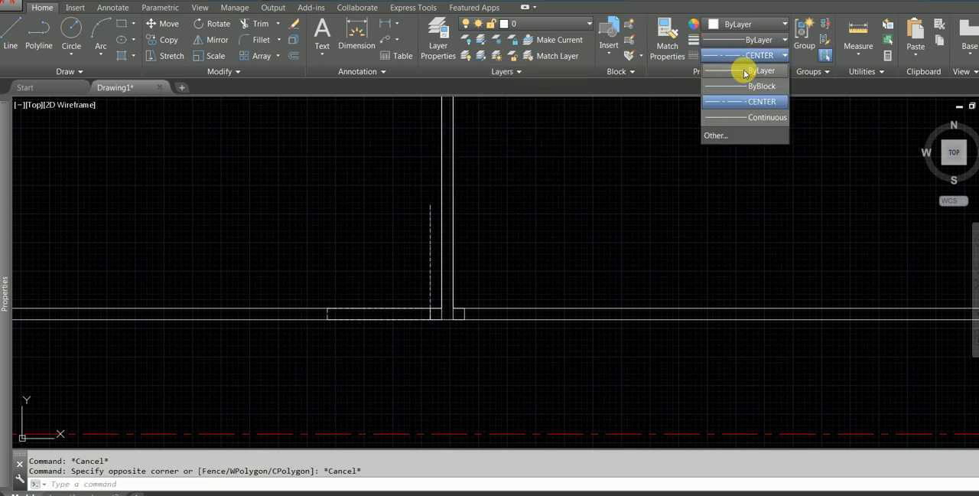
click(737, 116)
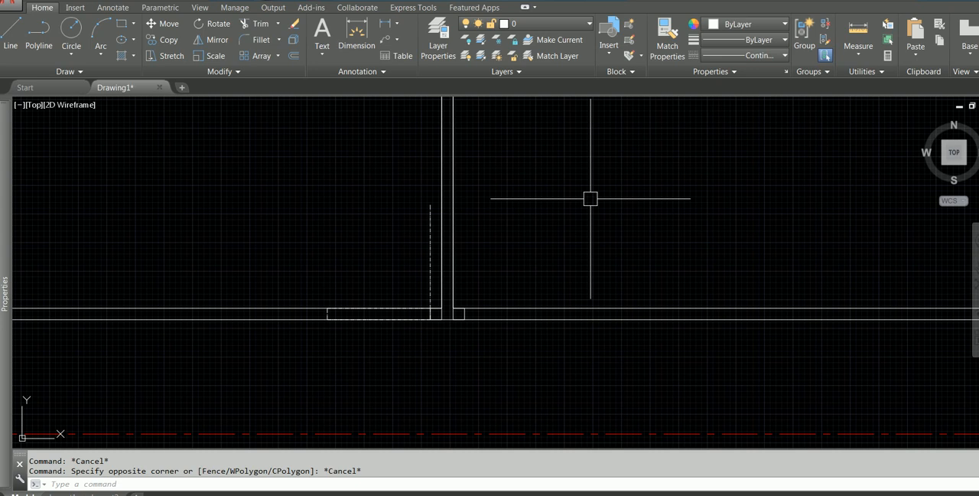
click(303, 195)
click(468, 326)
mouse_move(4, 157)
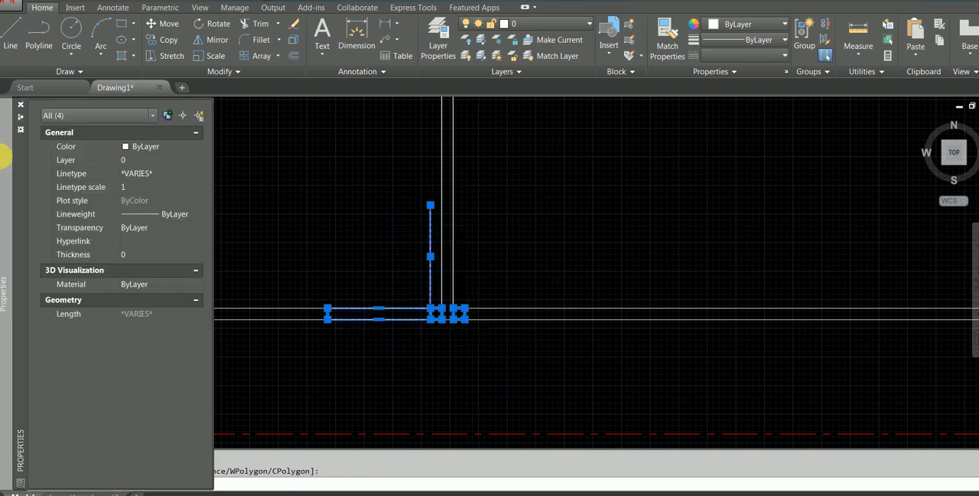
click(163, 173)
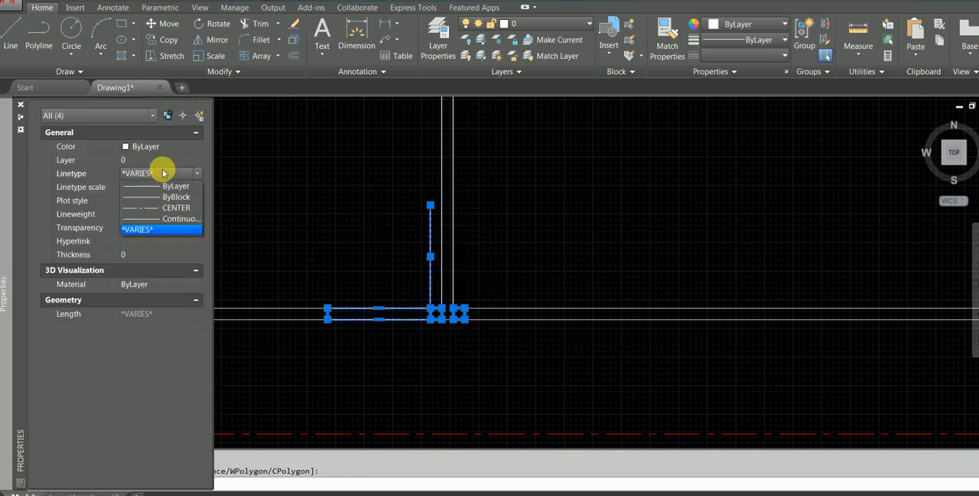
click(167, 219)
key(Escape)
key(Escape)
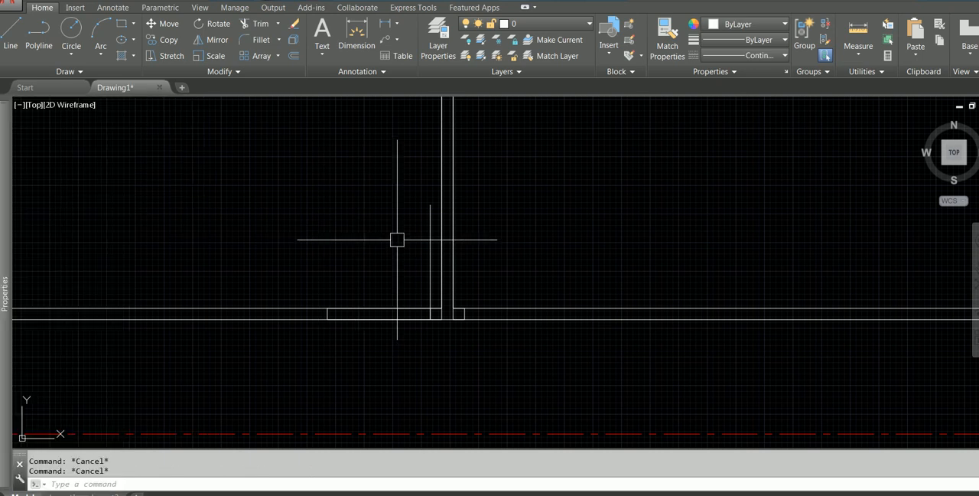
scroll(444, 312, up, 2)
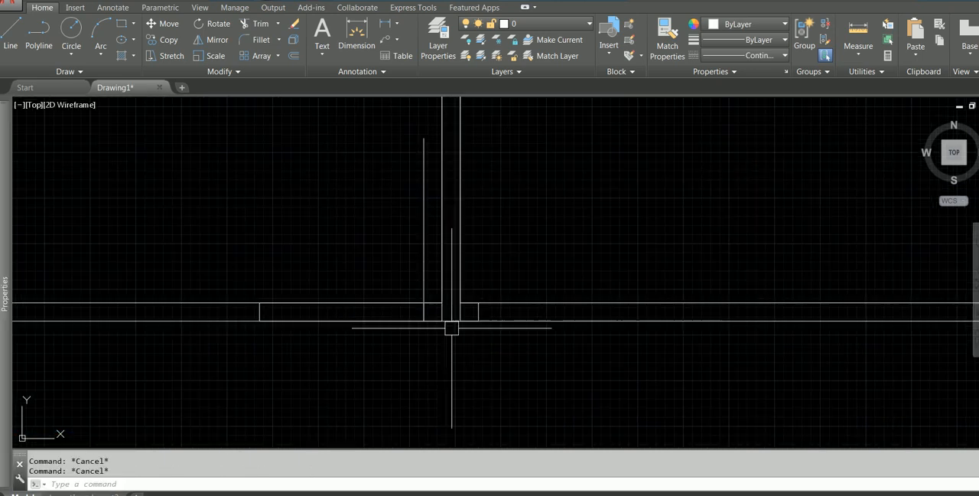
click(424, 260)
click(364, 282)
click(330, 337)
key(Escape)
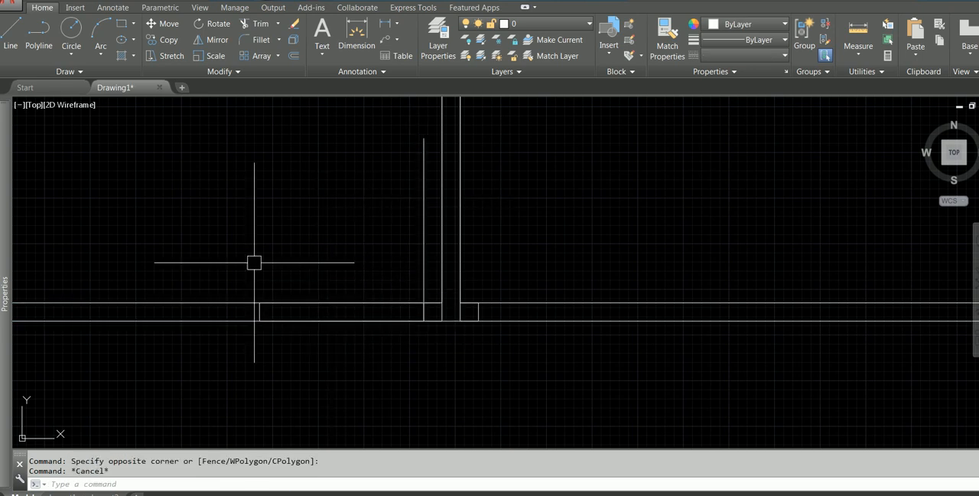
click(240, 413)
click(430, 296)
click(423, 227)
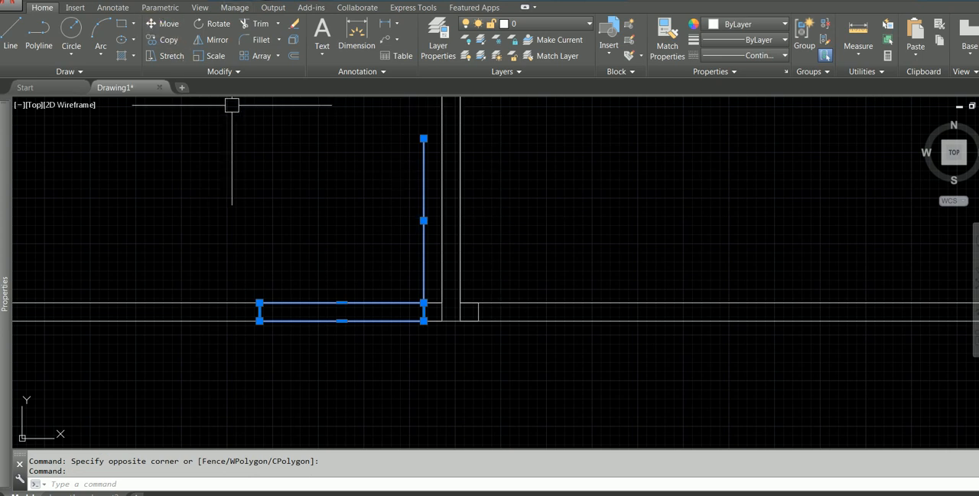
click(219, 43)
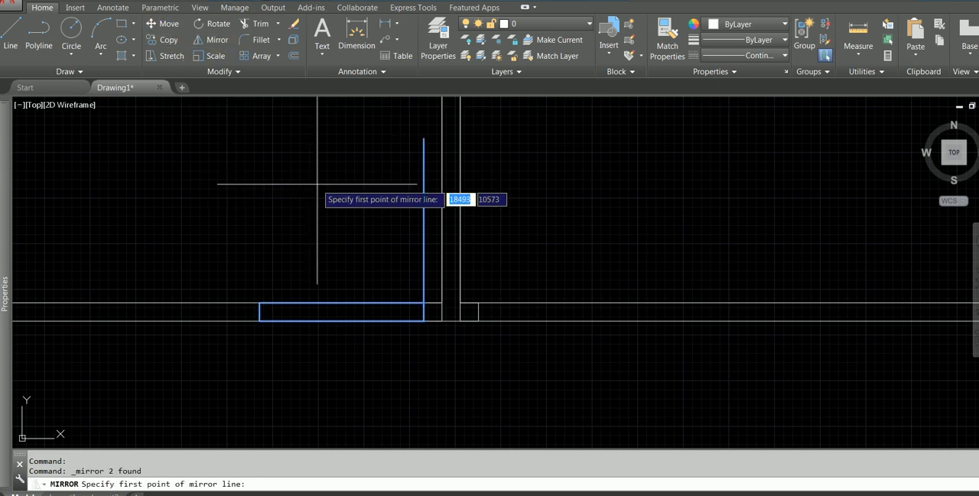
shift+right_click(319, 186)
click(374, 220)
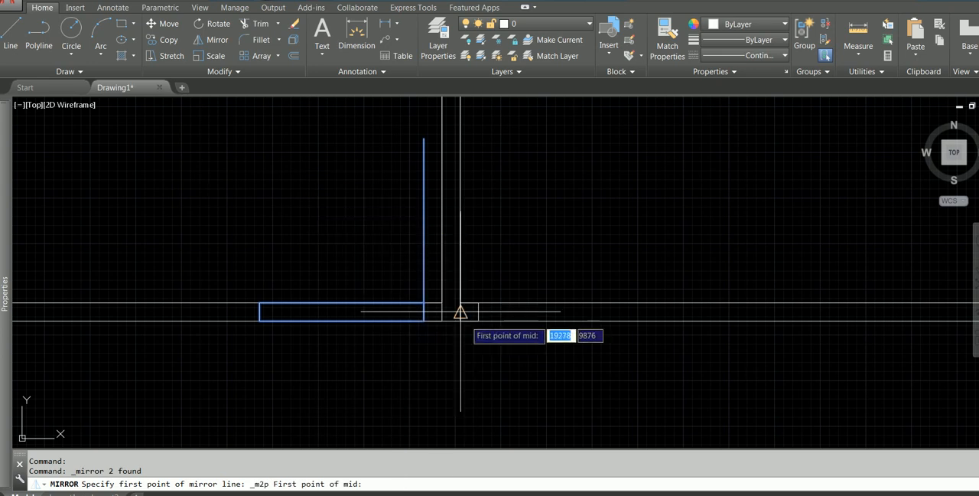
click(442, 303)
click(460, 303)
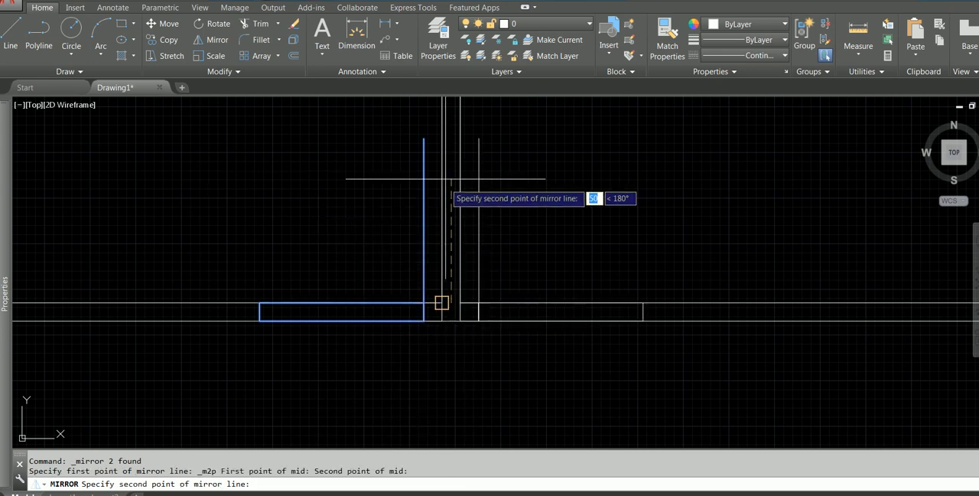
click(450, 136)
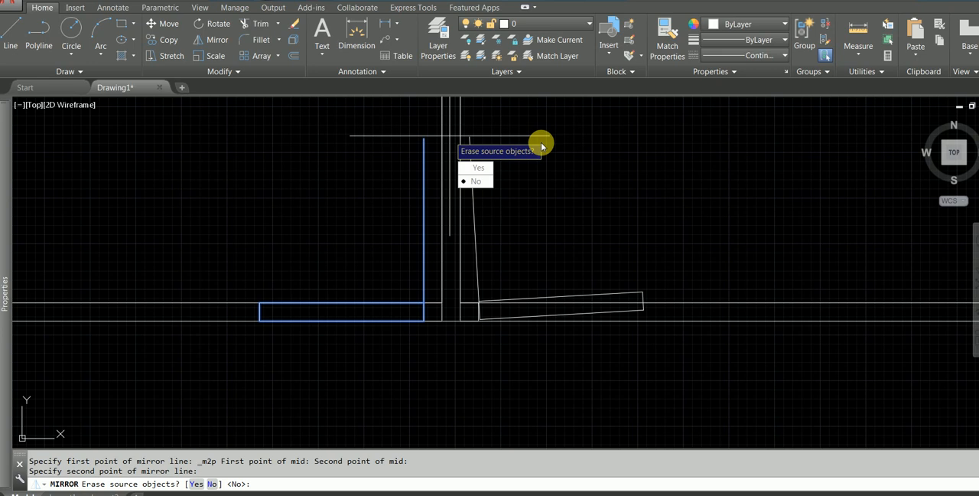
key(Escape)
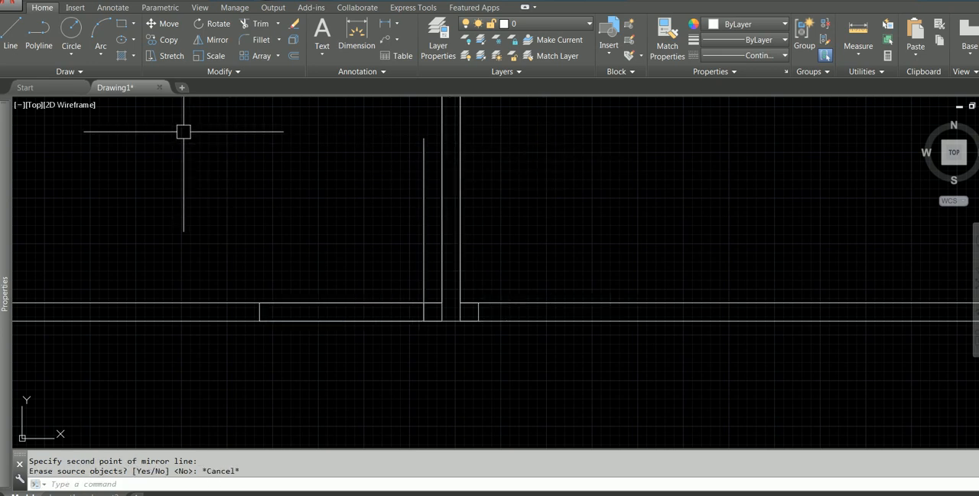
Mirror the door-opening rectangle and vertical door line about the first partition's centreline, keeping the source objects.
click(202, 113)
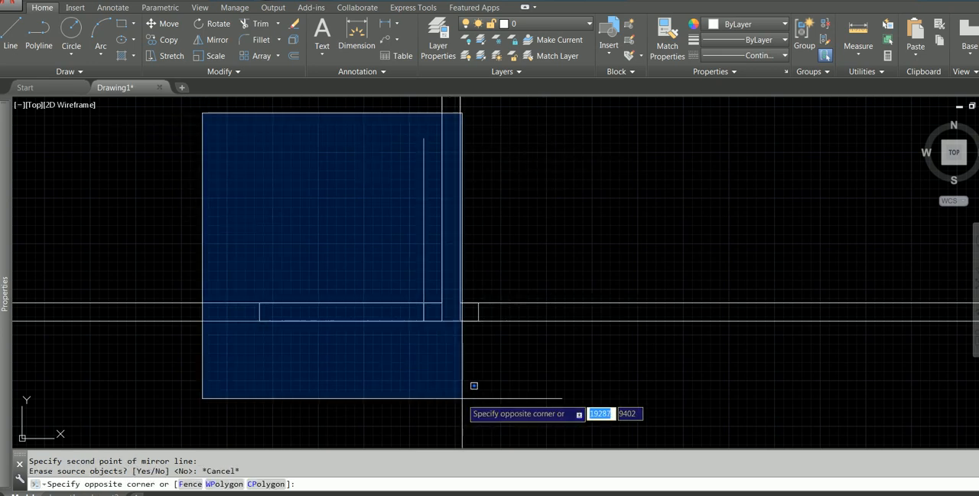
click(448, 373)
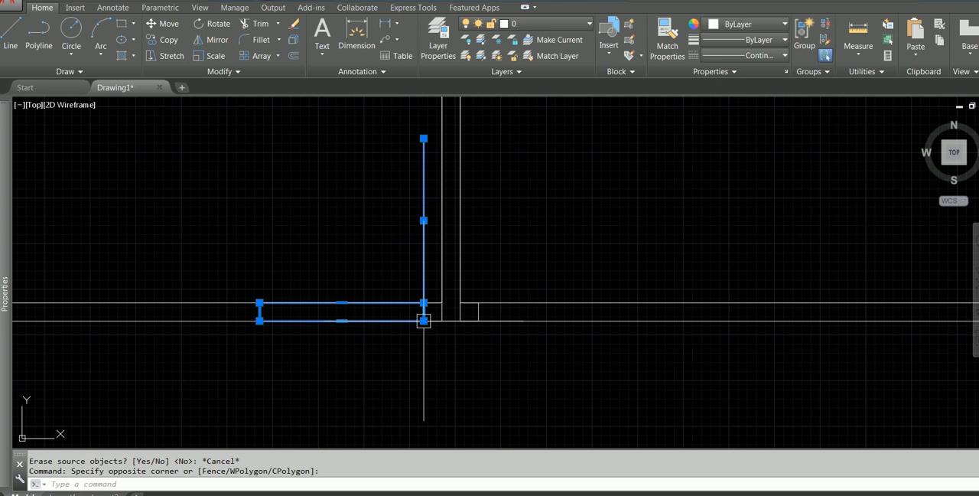
click(214, 40)
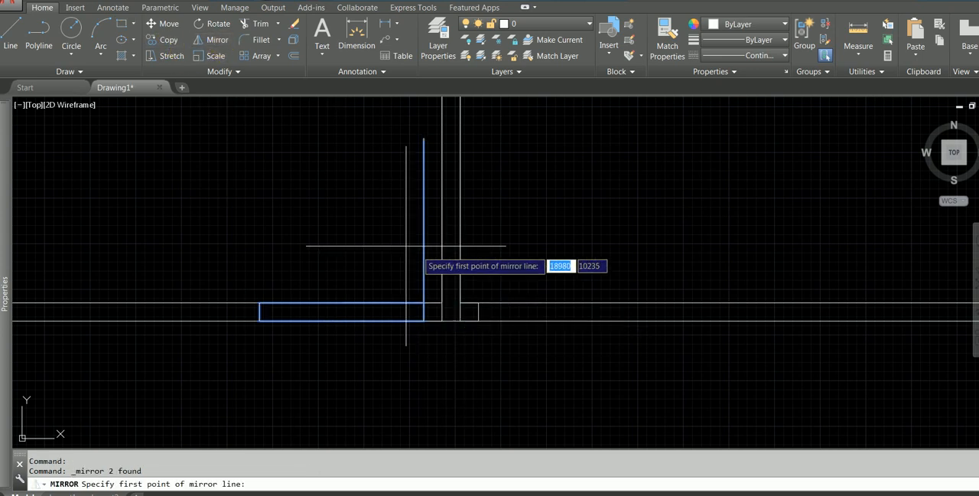
shift+right_click(356, 219)
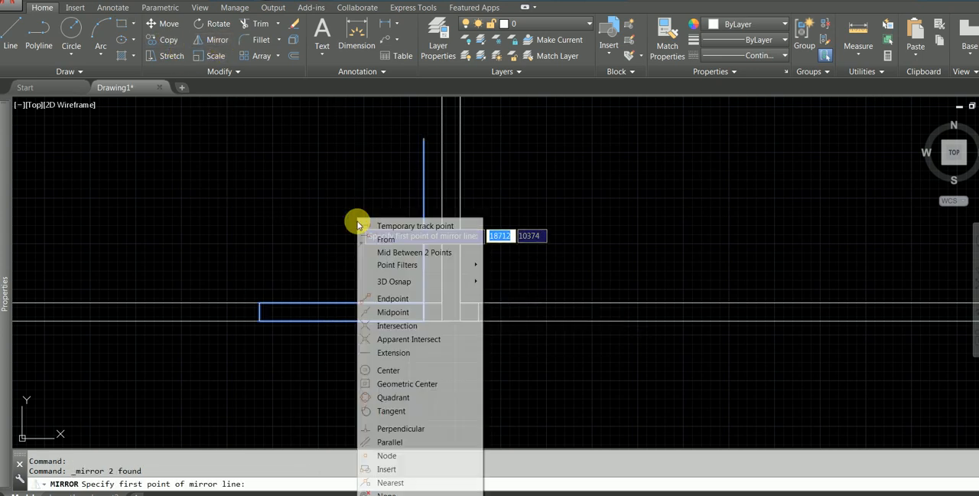
click(414, 253)
scroll(439, 316, up, 2)
click(437, 272)
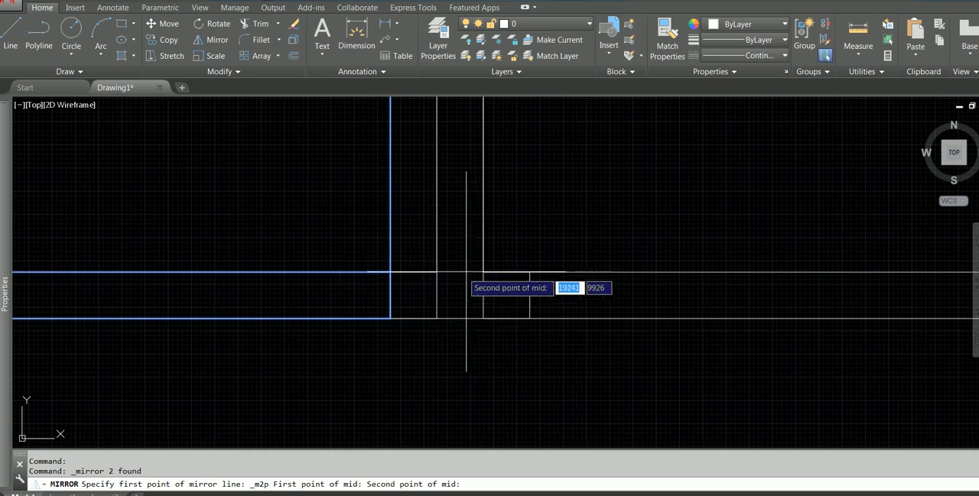
click(481, 271)
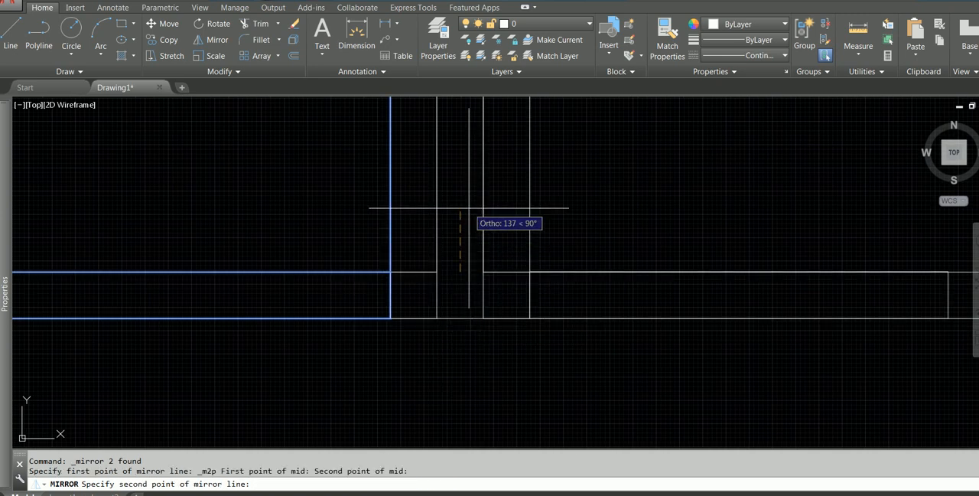
click(469, 208)
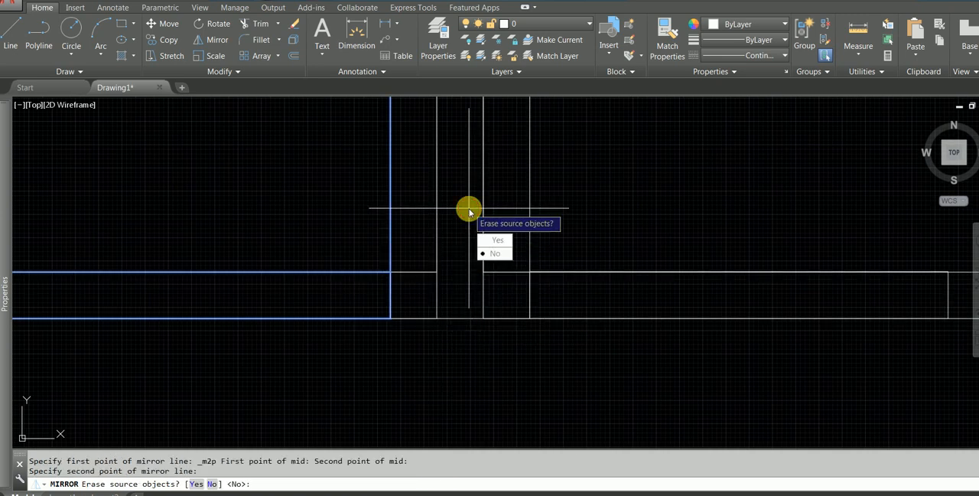
click(505, 254)
key(Escape)
scroll(584, 212, down, 5)
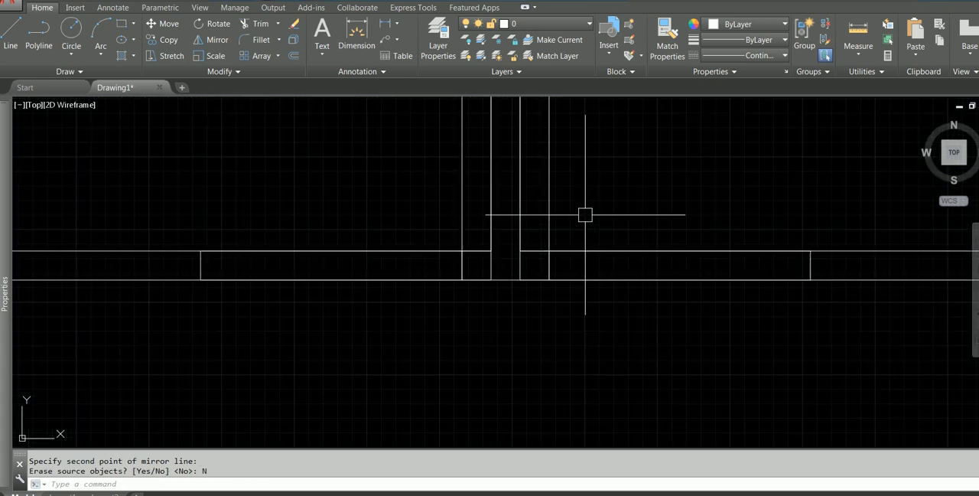
Trim the upper corridor wall lines across the door opening left of the first partition.
middle_drag(625, 214, 583, 218)
scroll(444, 231, up, 2)
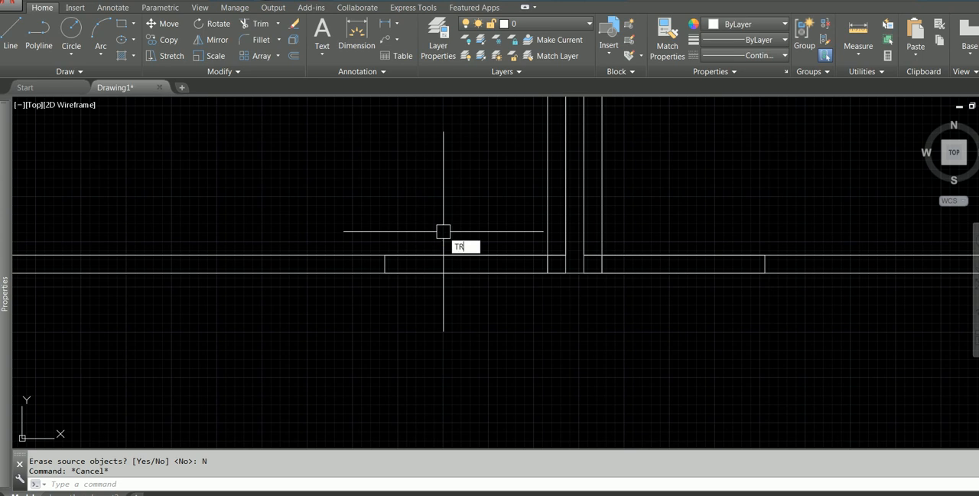
key(Return)
Trim the upper corridor wall lines across the door opening right of the first partition.
key(Return)
click(474, 205)
click(443, 320)
key(Escape)
key(Return)
click(668, 317)
click(662, 207)
key(Escape)
key(Return)
key(Return)
click(706, 204)
click(654, 312)
key(Return)
scroll(648, 301, down, 4)
scroll(629, 273, up, 6)
scroll(494, 313, down, 4)
key(Escape)
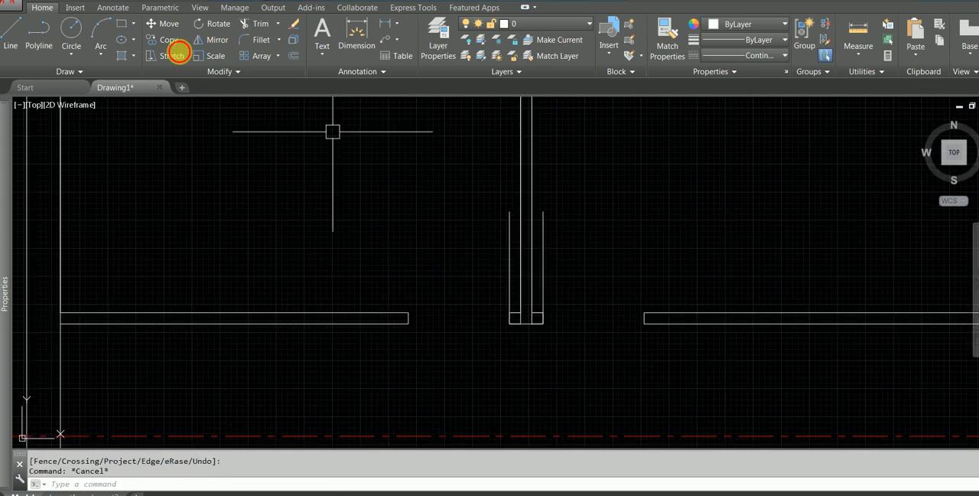
scroll(348, 256, down, 2)
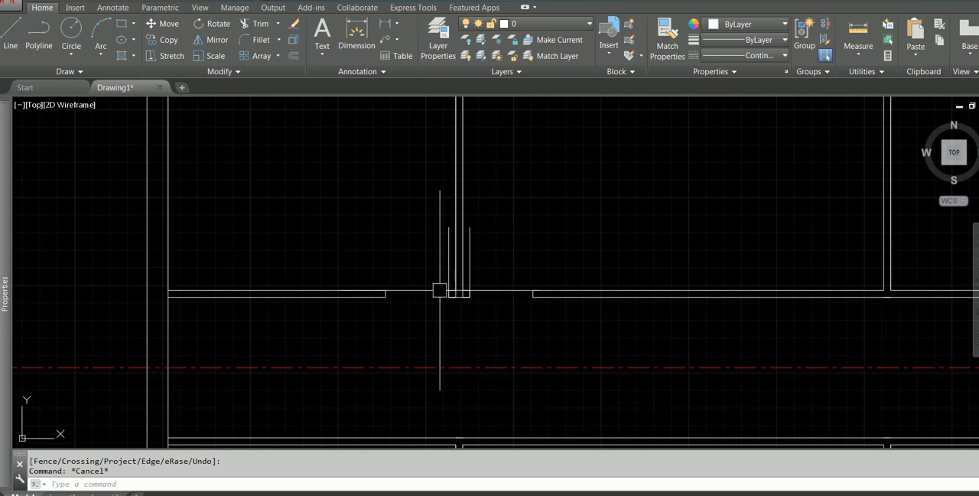
middle_drag(492, 298, 369, 301)
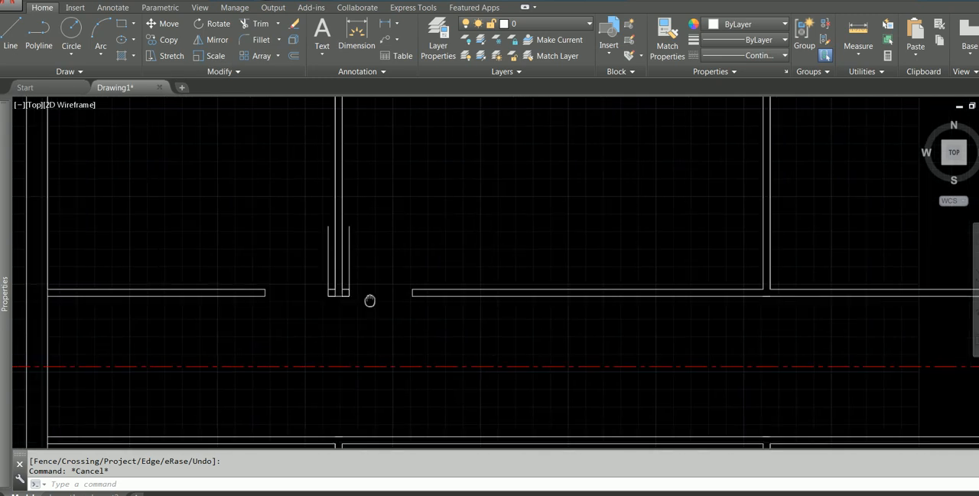
Undo the trims of the upper corridor wall lines across both door openings beside the first partition.
scroll(378, 296, down, 2)
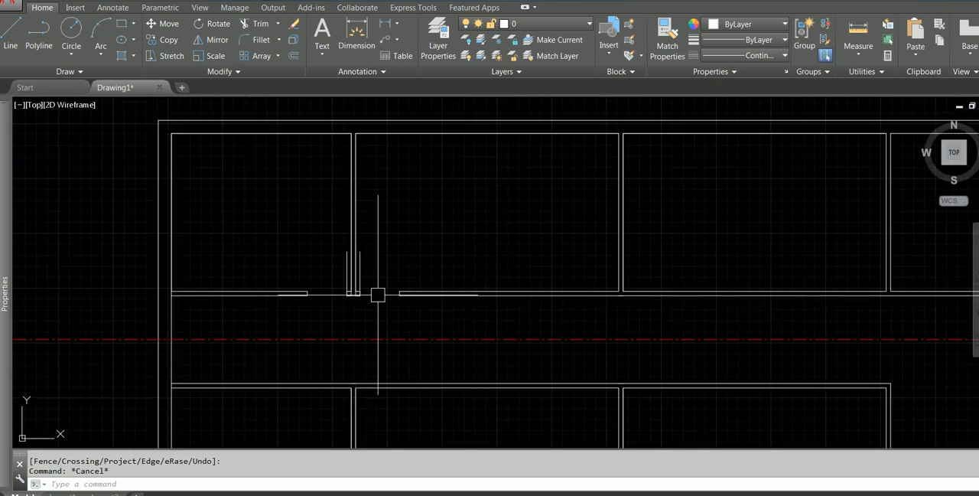
middle_drag(378, 296, 400, 286)
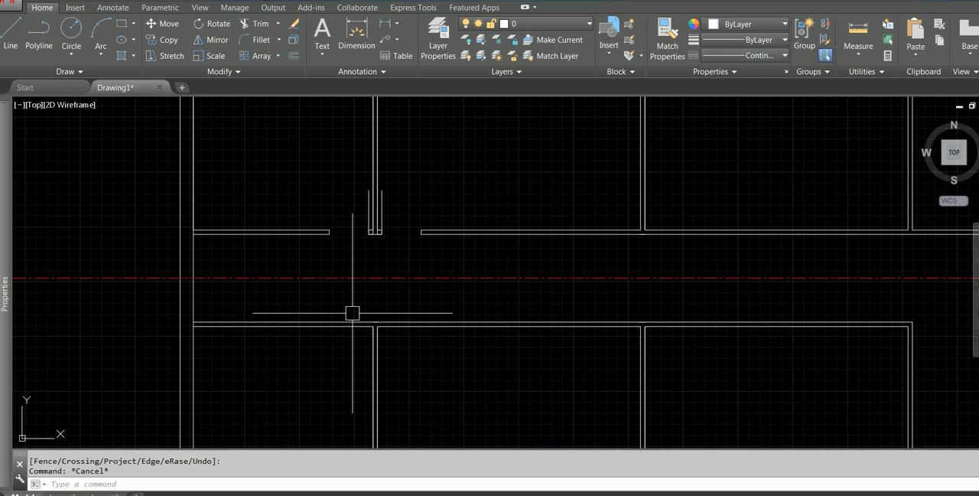
key(ctrl+z)
key(ctrl+z)
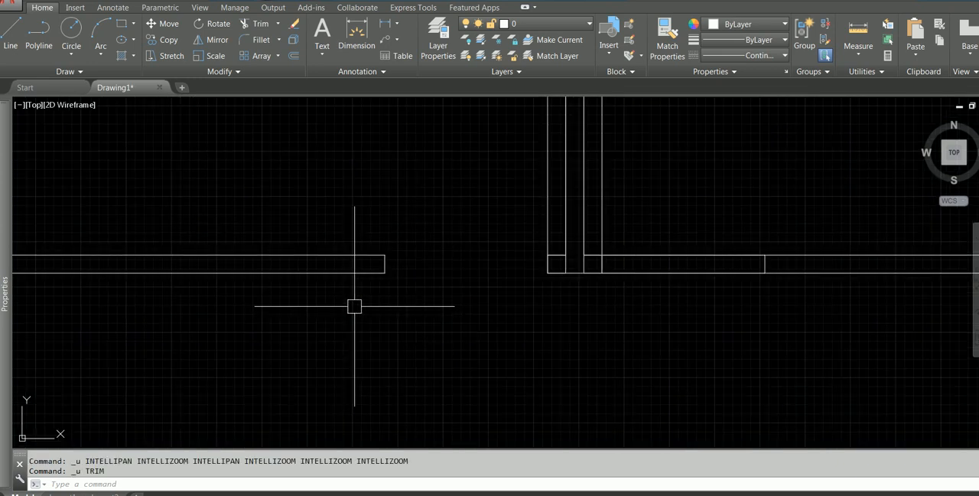
key(ctrl+x)
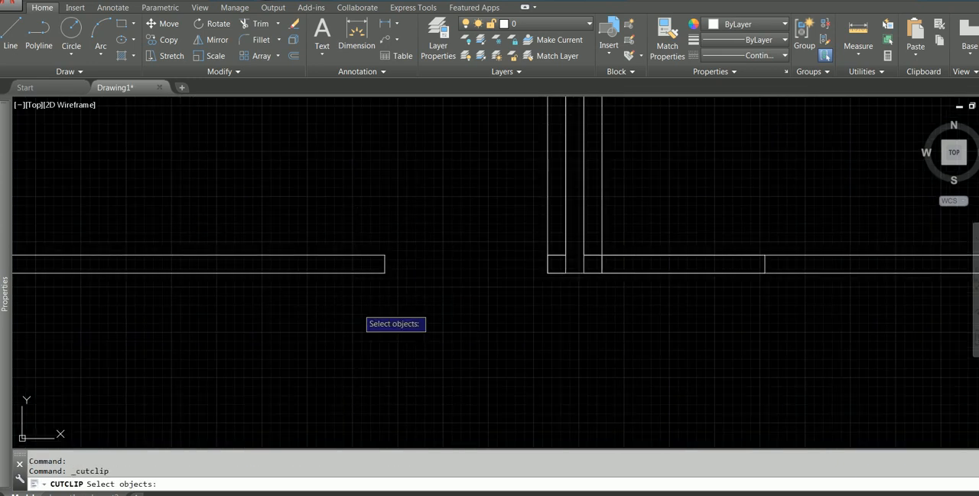
key(Escape)
key(ctrl+z)
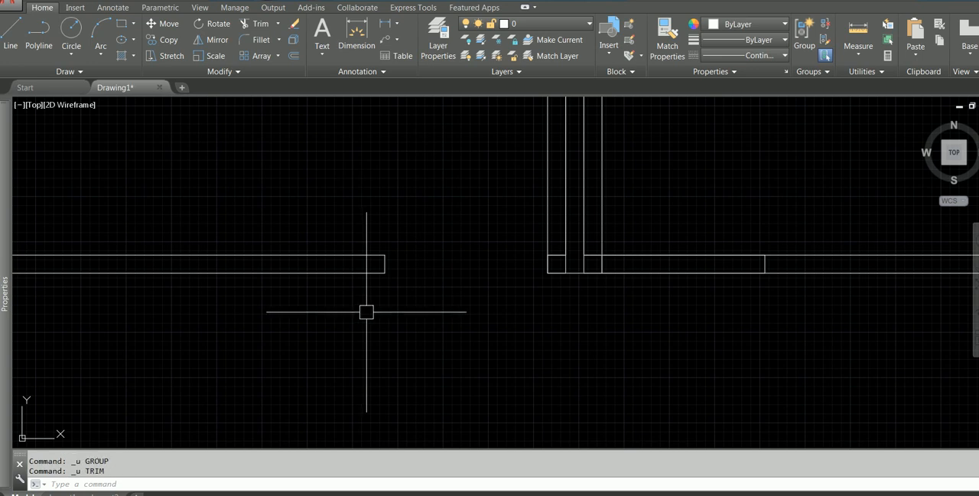
key(Escape)
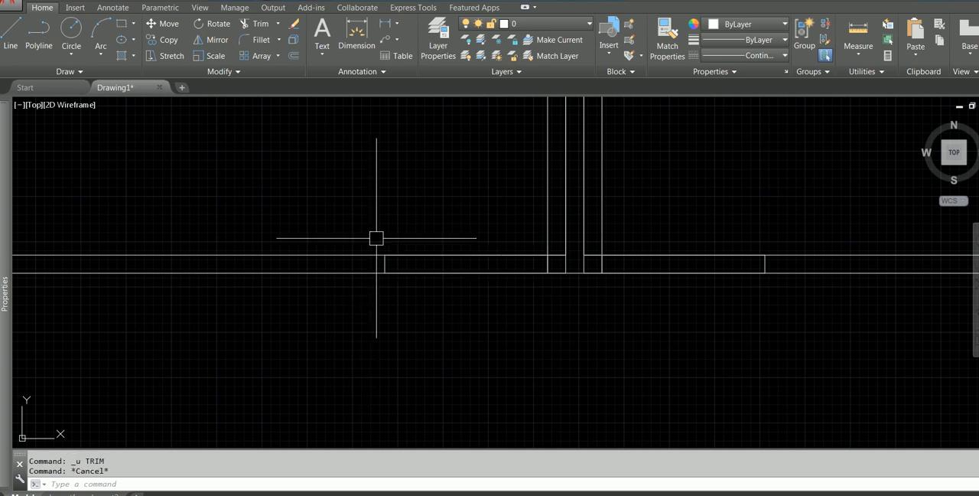
Try to mirror the door-opening rectangle and door line left of the first partition about the red corridor centreline, keeping the source objects.
scroll(376, 231, down, 2)
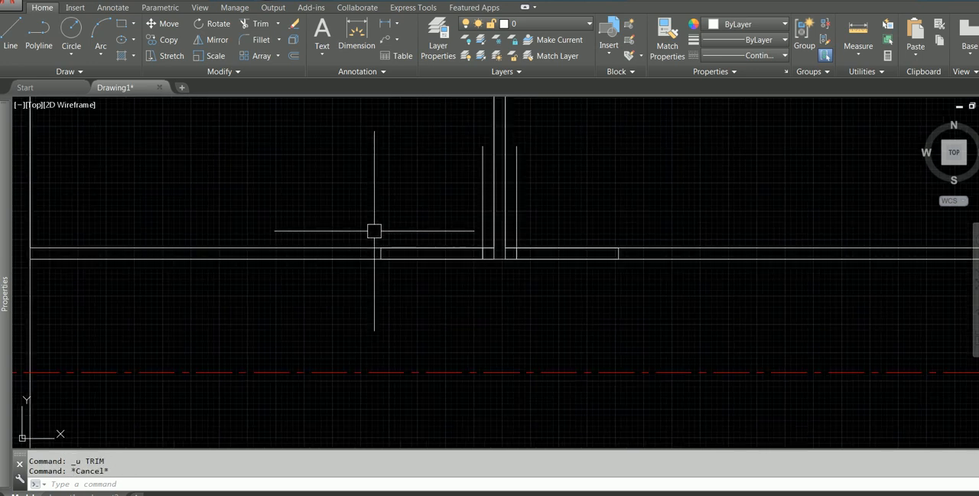
click(322, 115)
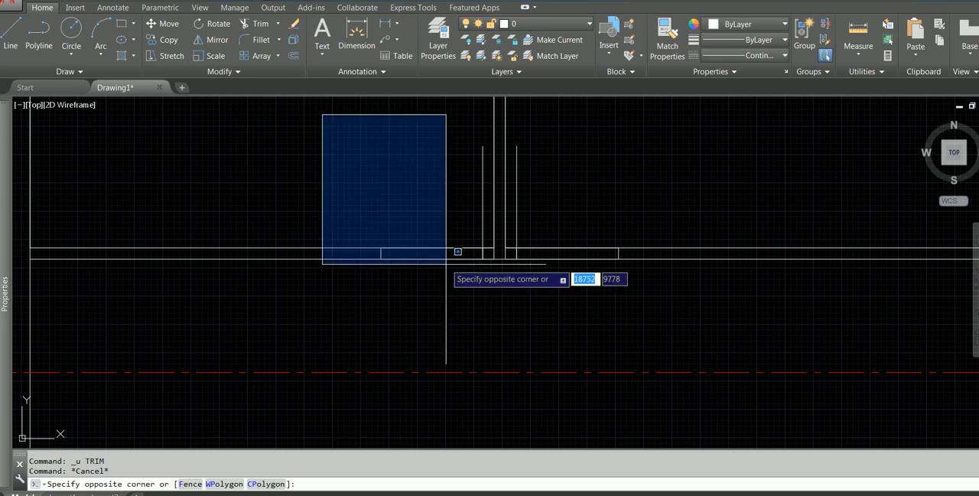
click(491, 277)
mouse_move(402, 304)
middle_down()
mouse_move(385, 181)
mouse_move(379, 212)
middle_up()
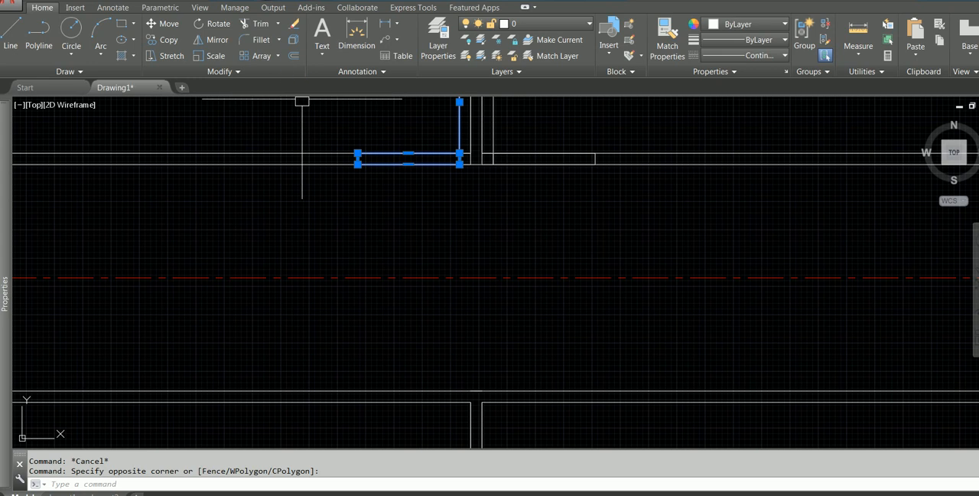
click(216, 40)
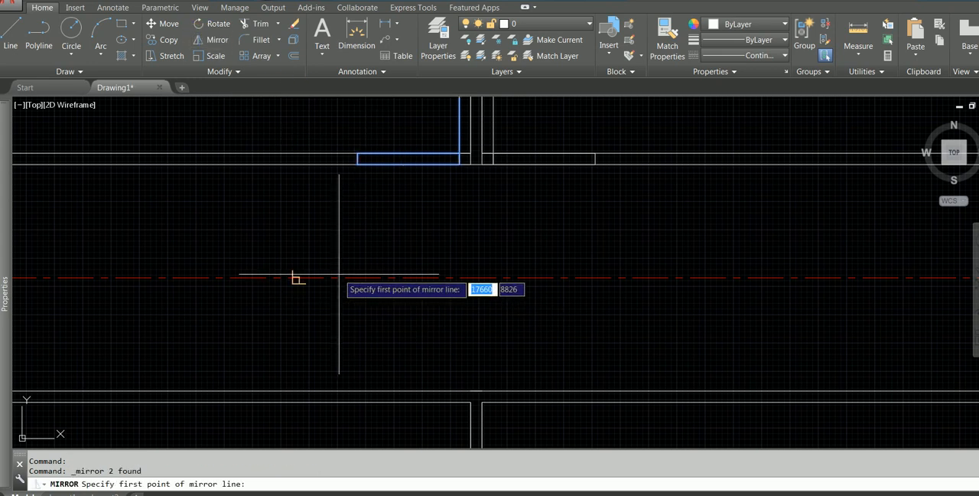
click(299, 277)
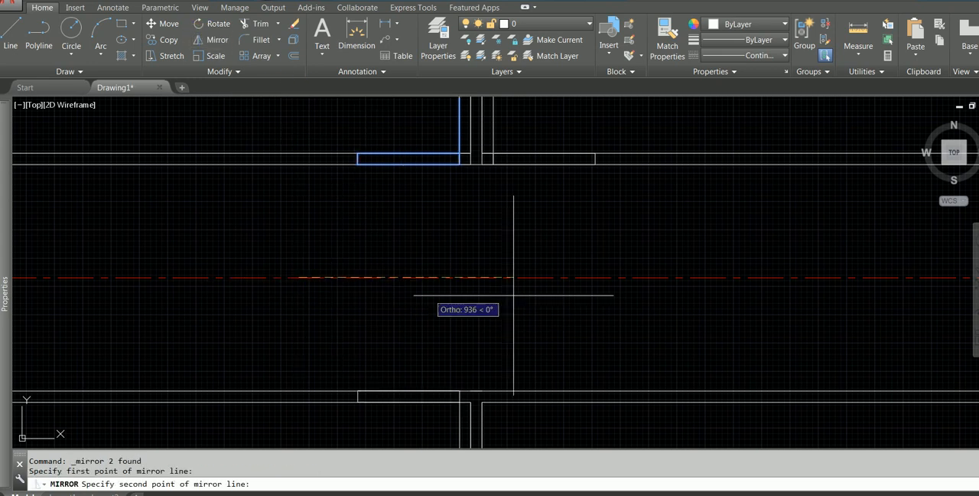
click(616, 277)
click(645, 325)
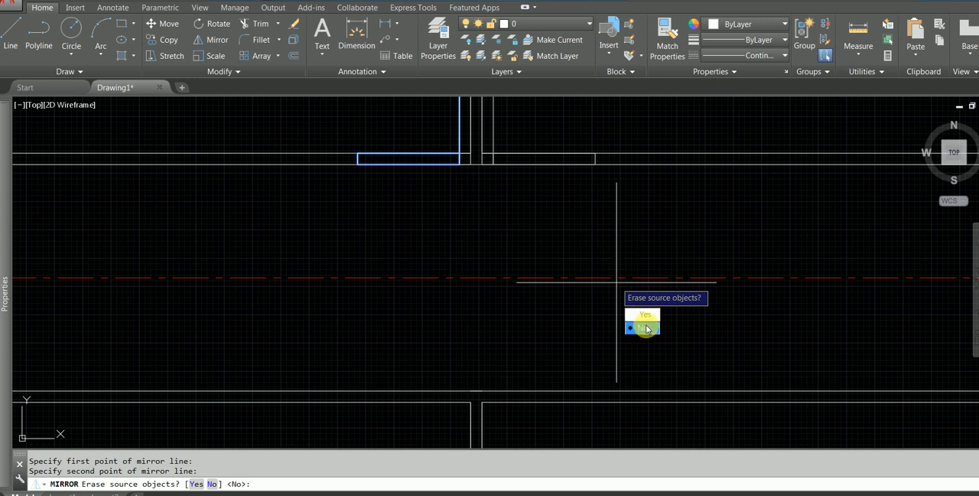
scroll(520, 289, down, 4)
key(Escape)
Select the door-opening rectangle and vertical door line left of the first partition on the upper corridor wall.
click(436, 181)
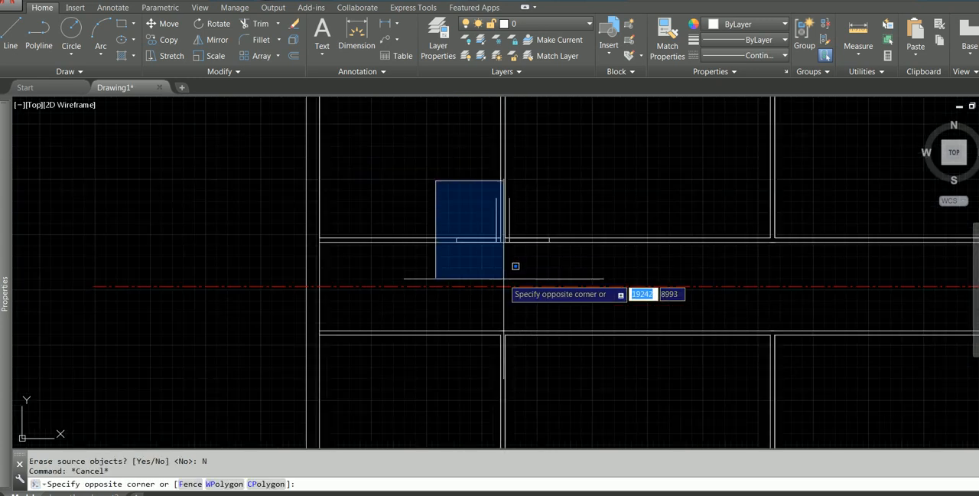
key(Escape)
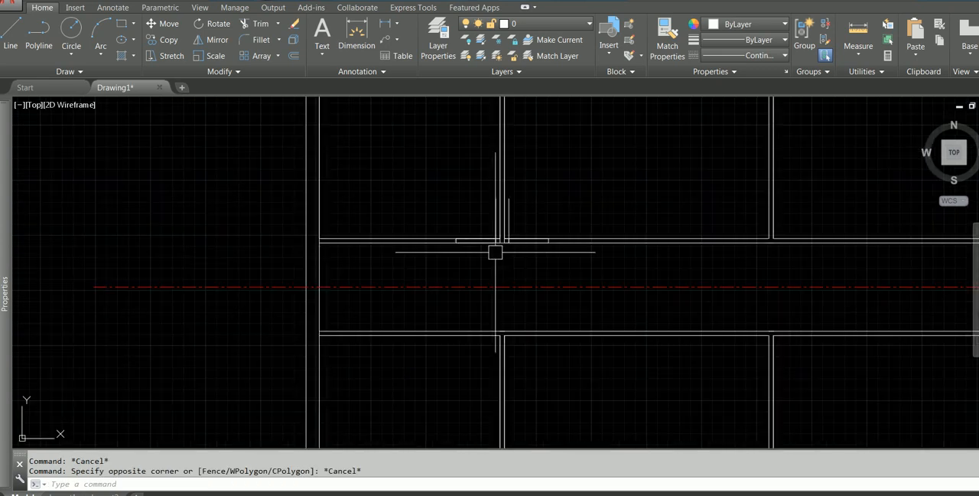
click(427, 185)
scroll(474, 251, up, 2)
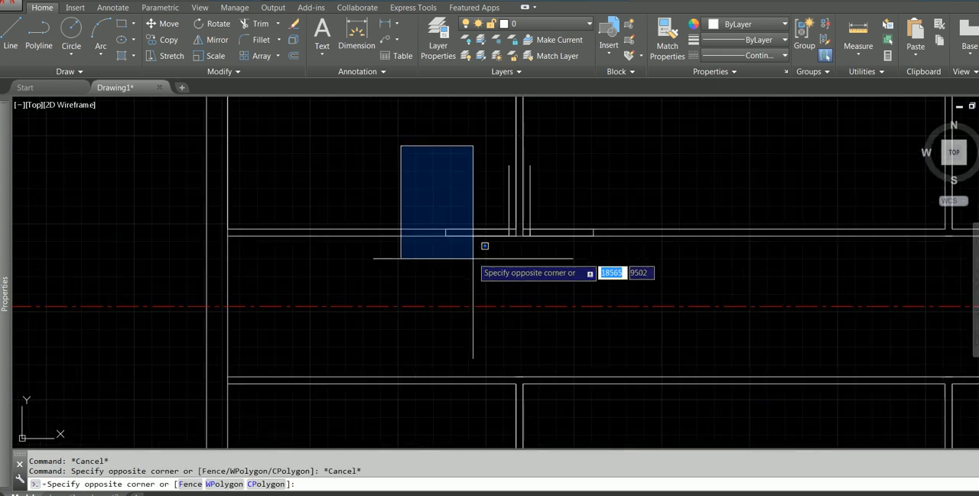
click(511, 264)
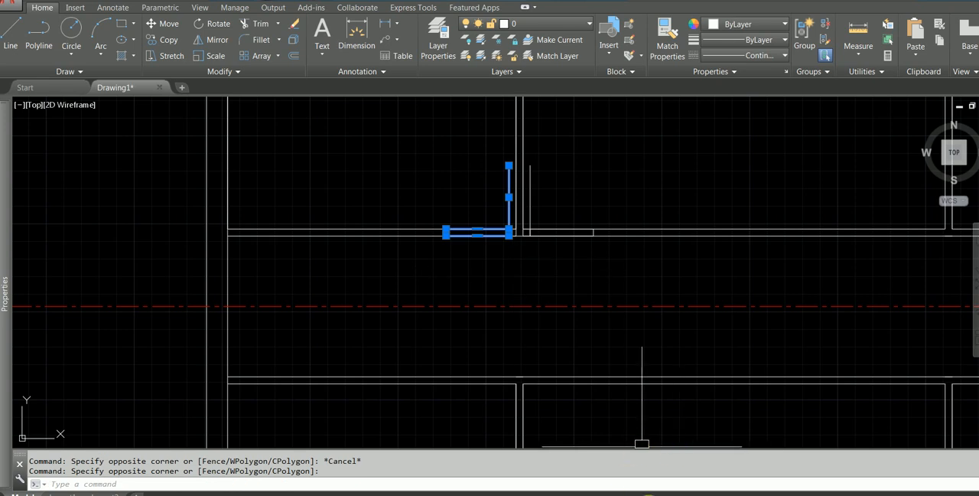